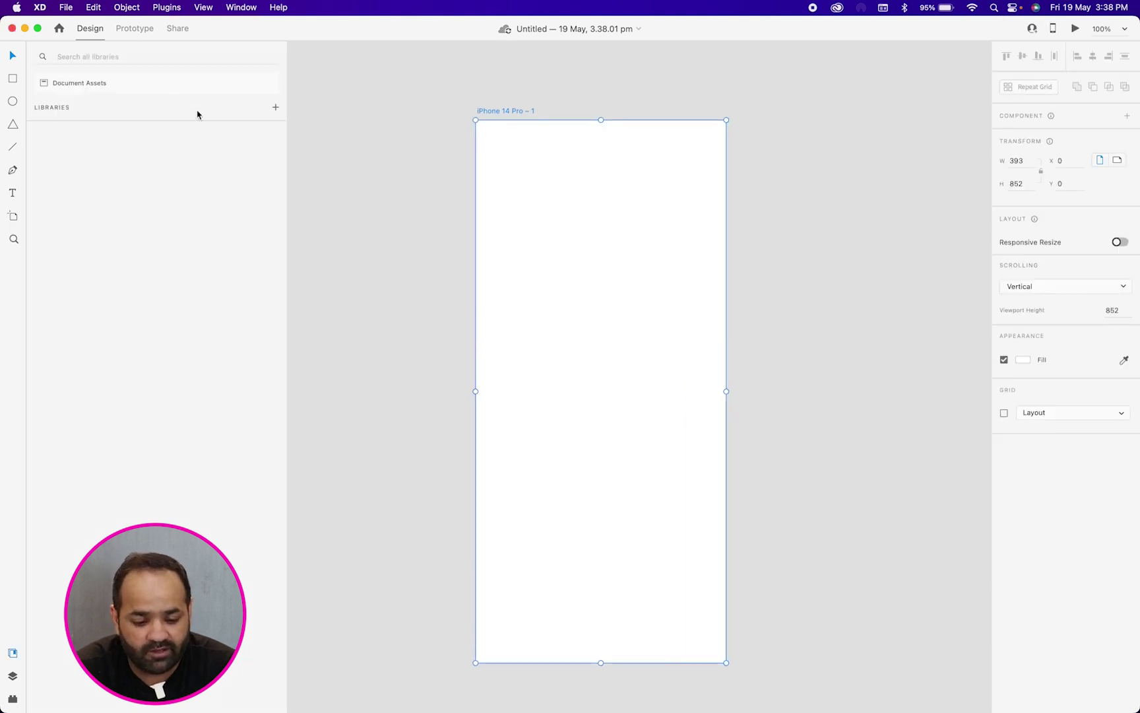
- View the Prototype and Share modes for the iPhone 14 Pro artboard and return to Design mode
click(435, 217)
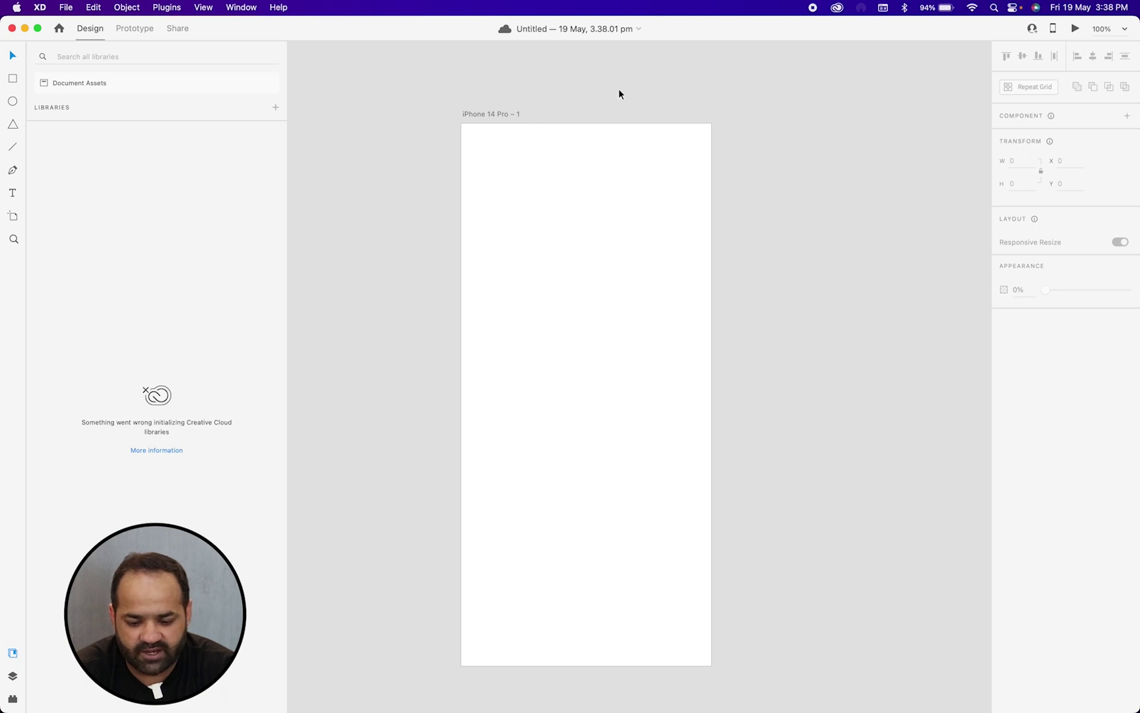
click(499, 114)
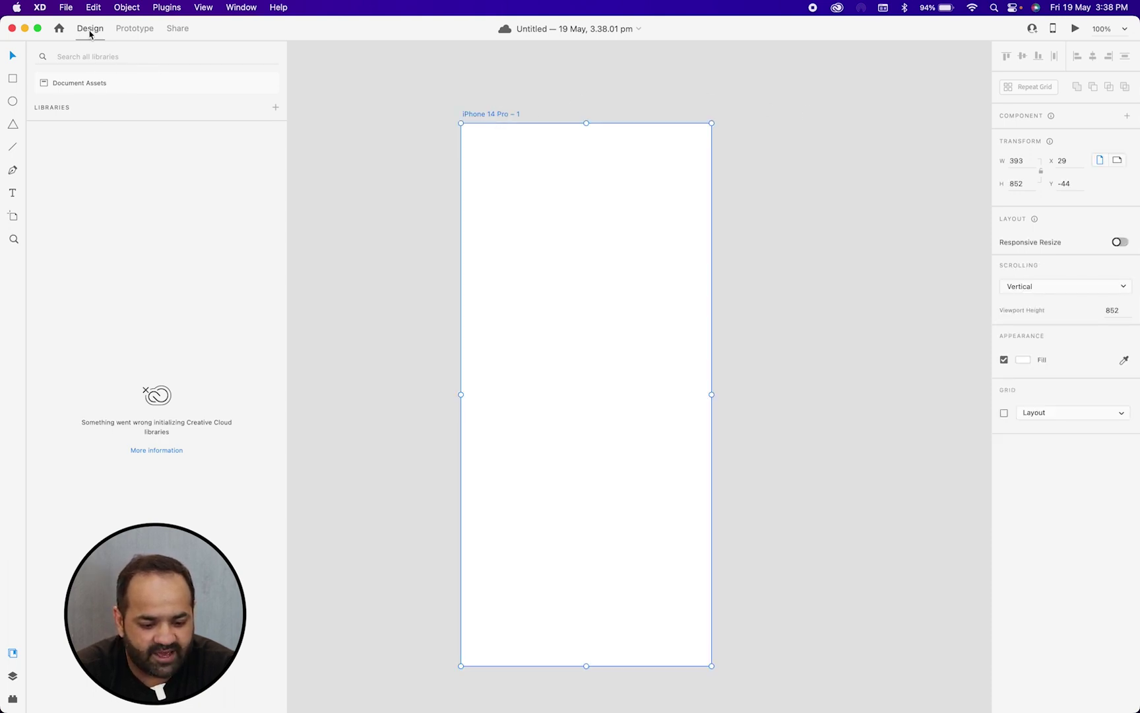
click(129, 32)
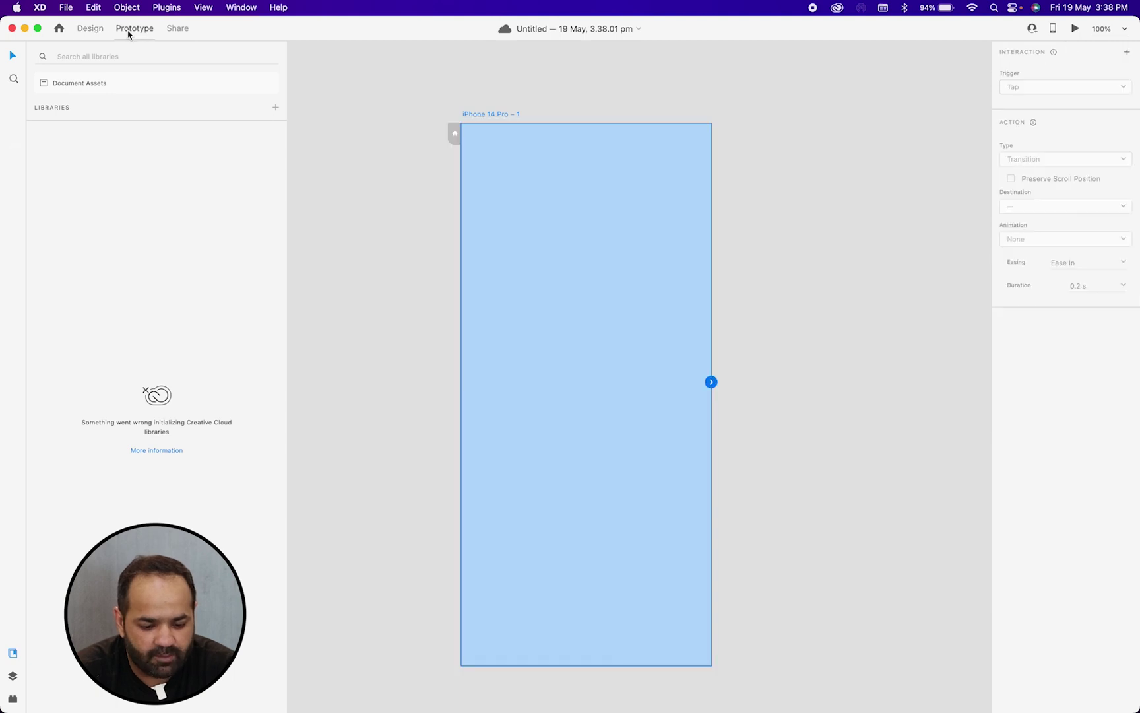
click(184, 30)
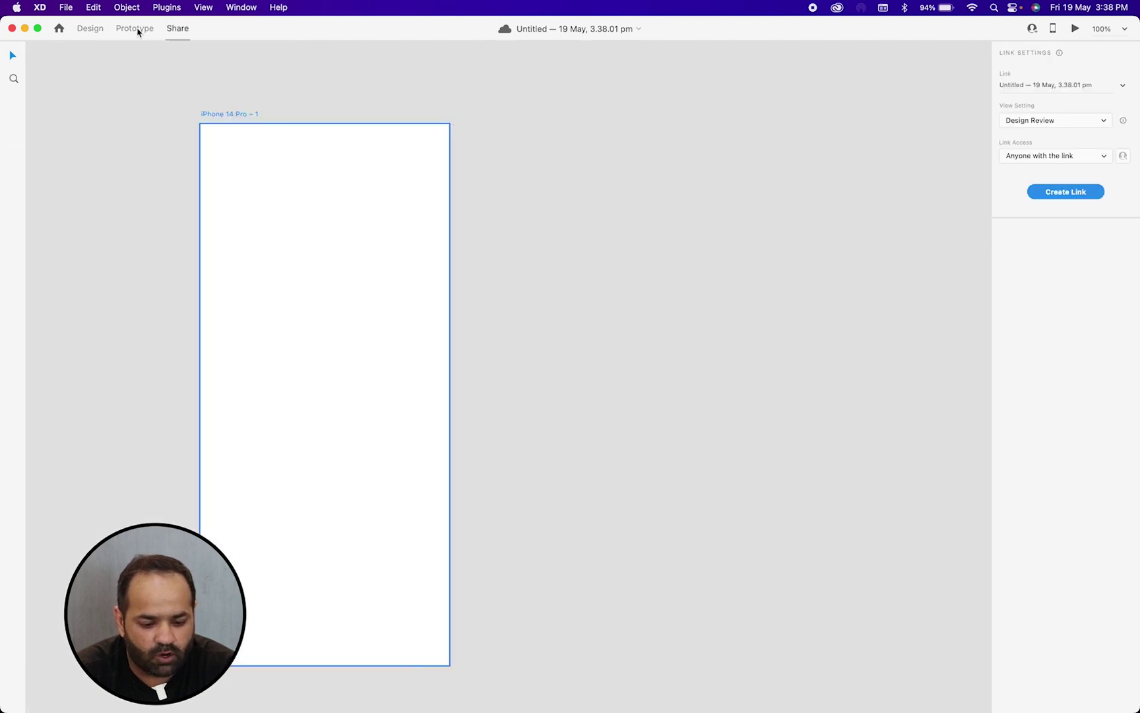
click(139, 31)
click(179, 30)
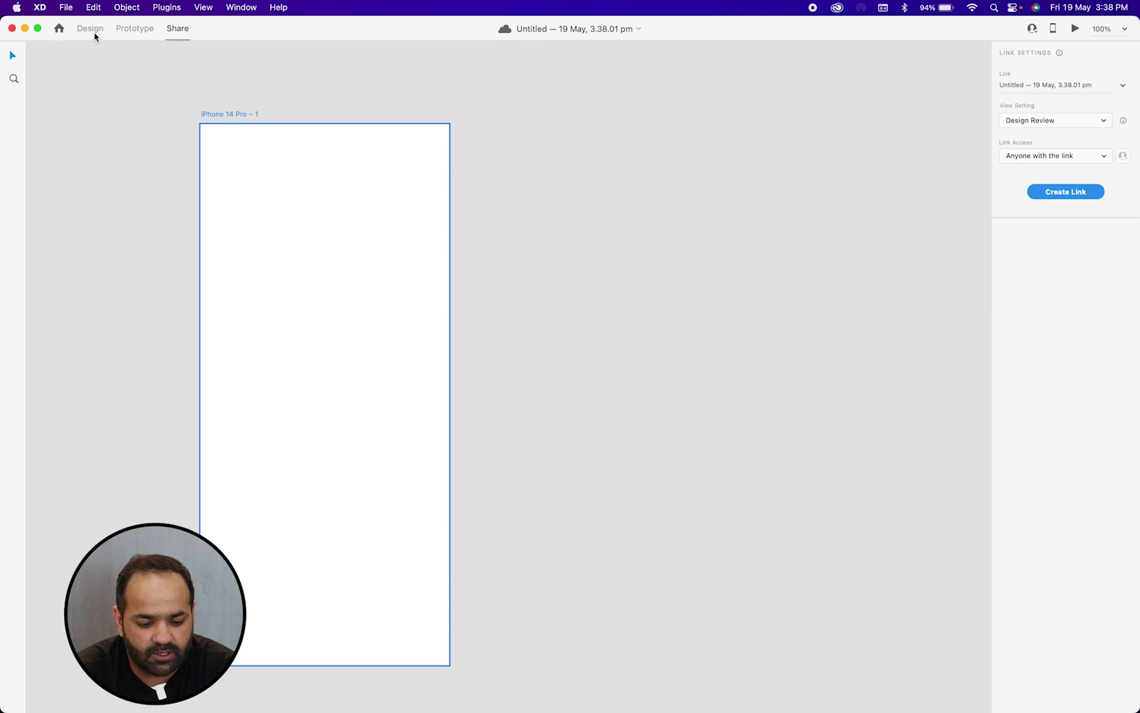
click(91, 30)
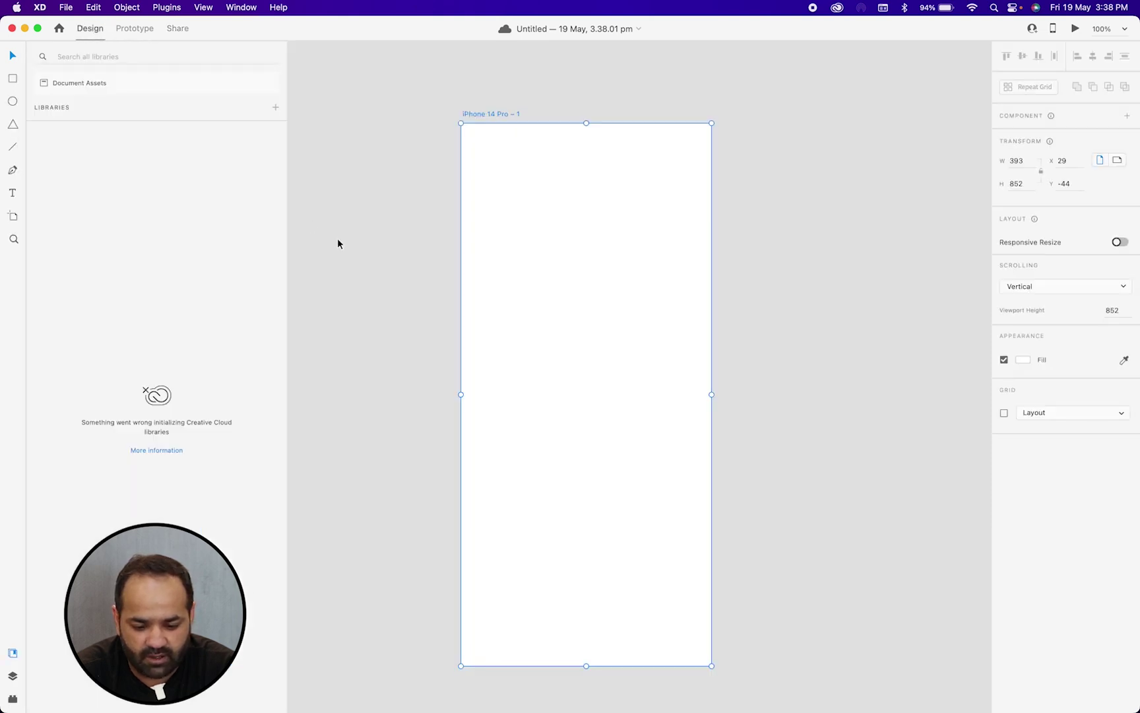
click(695, 96)
scroll(695, 97, right, 2)
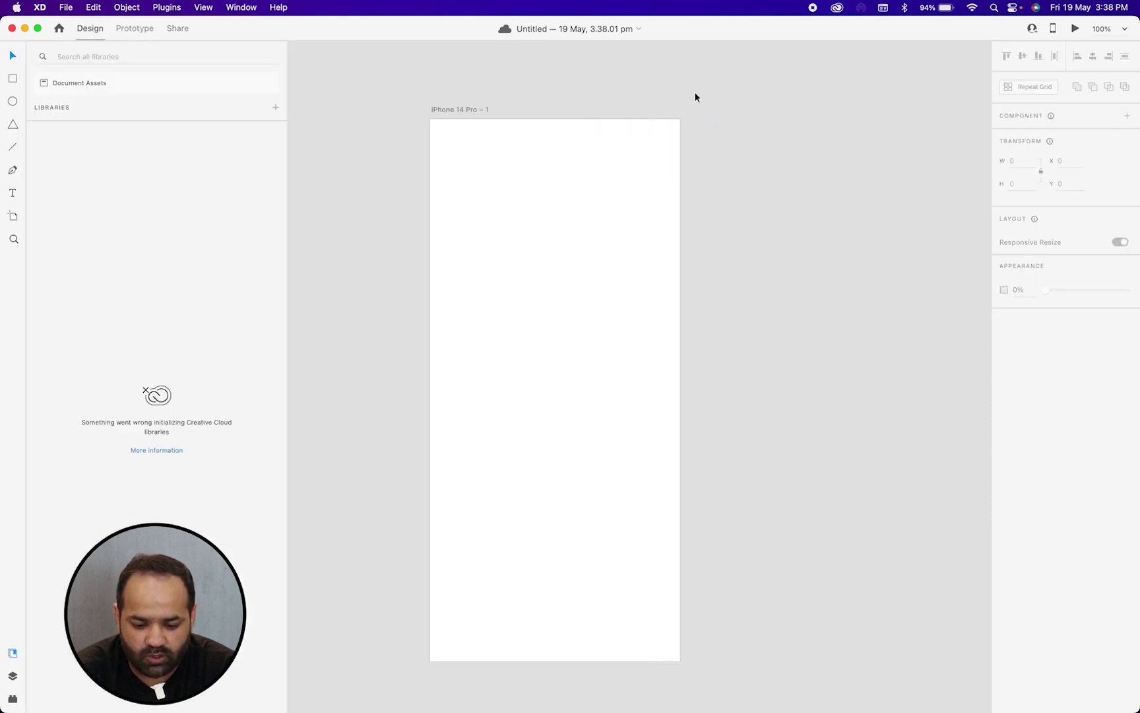
scroll(694, 97, left, 3)
scroll(686, 165, right, 2)
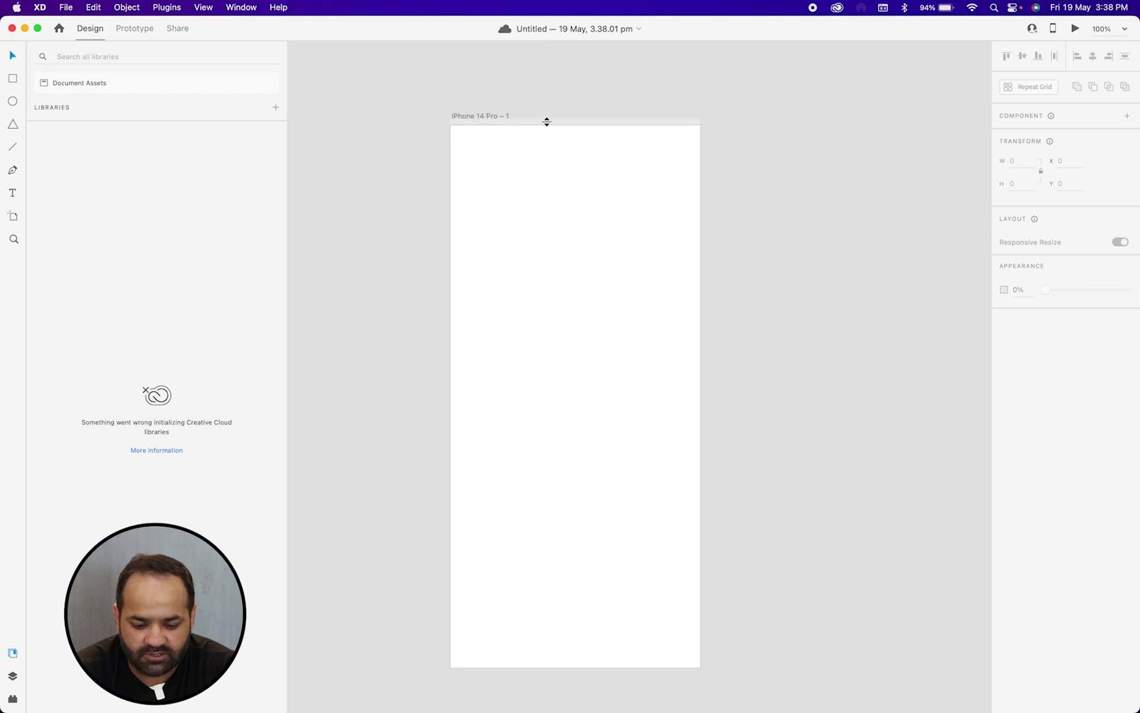
- Examine the iPhone 14 Pro artboard's properties and the Artboard tool's preset sizes for mobile, tablet, web and social media
click(507, 117)
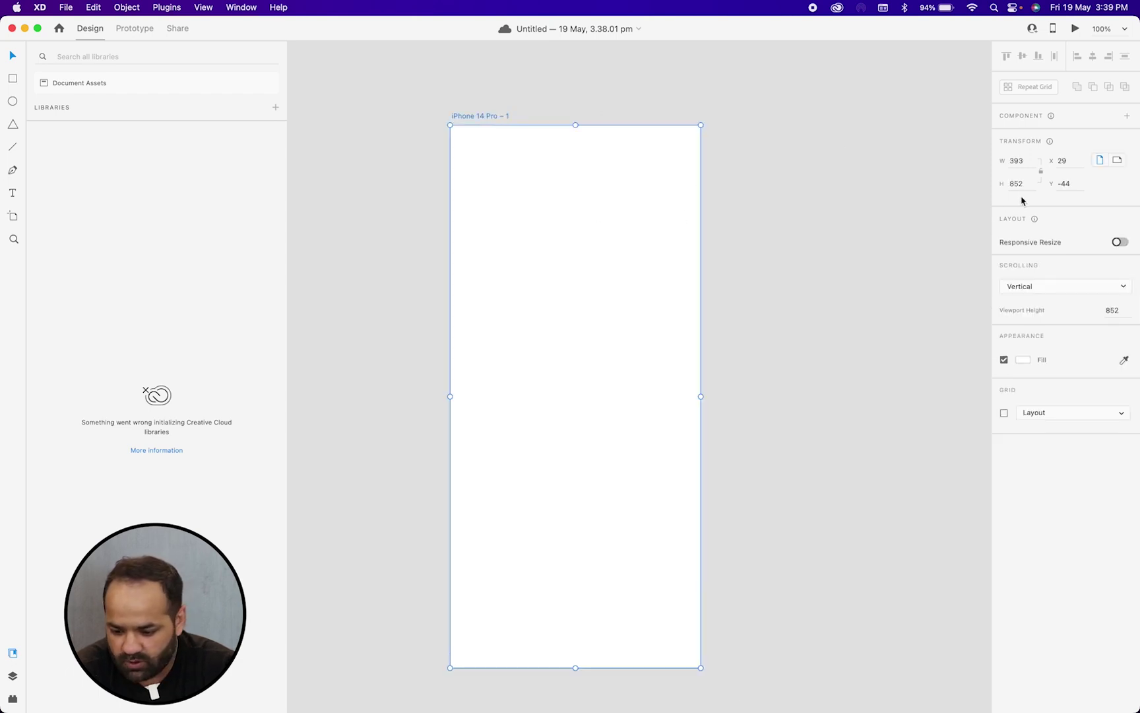
click(11, 218)
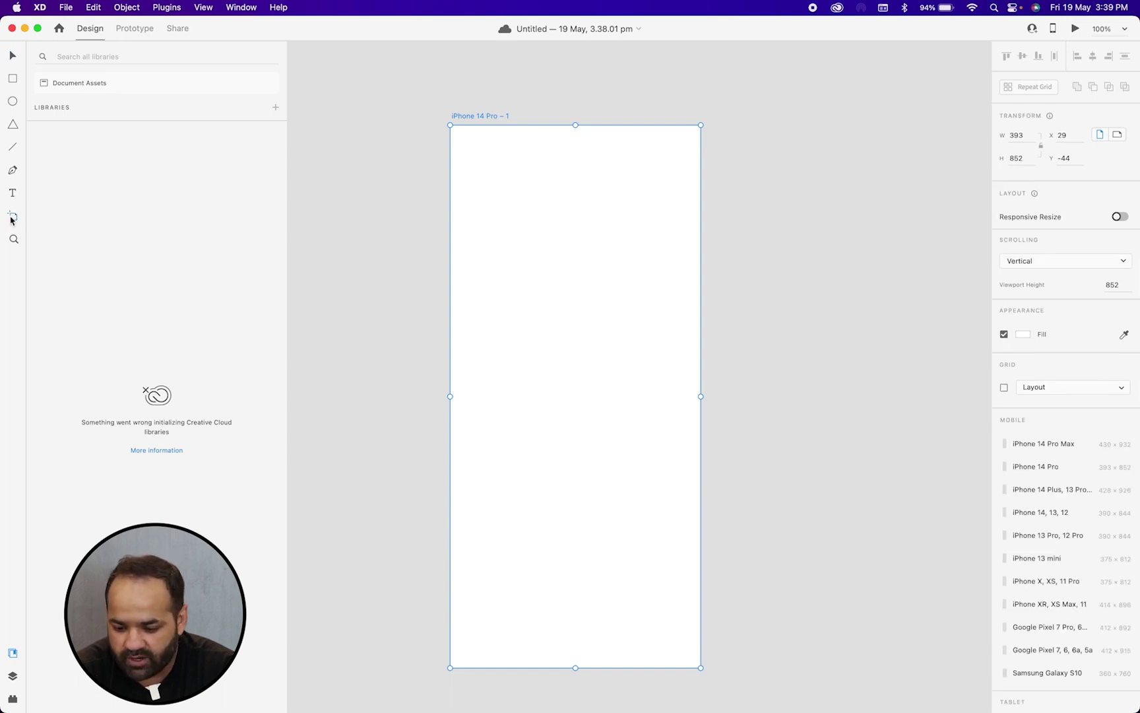
scroll(1067, 533, down, 5)
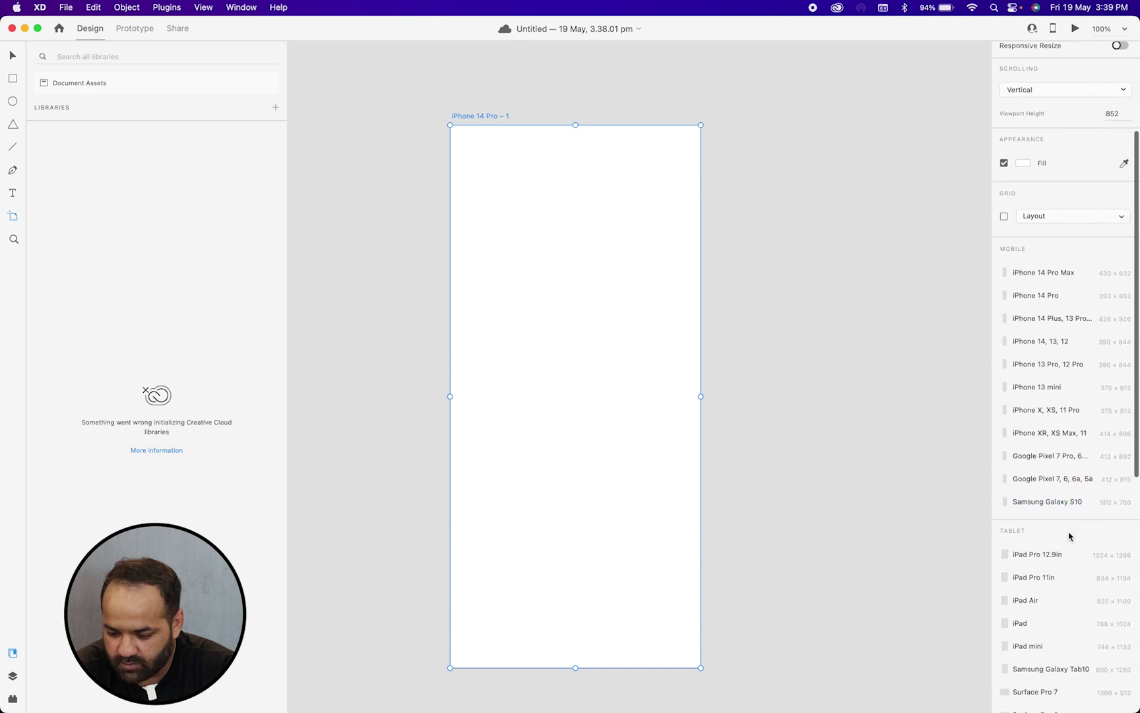
scroll(1060, 304, down, 4)
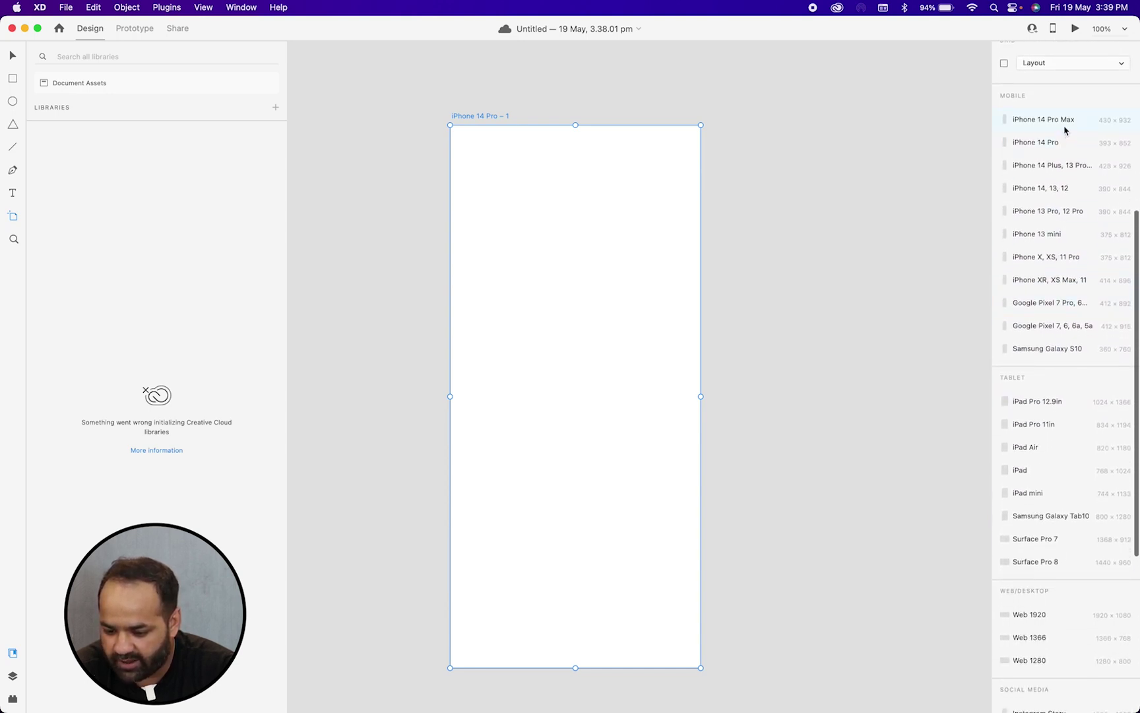
scroll(1069, 402, down, 7)
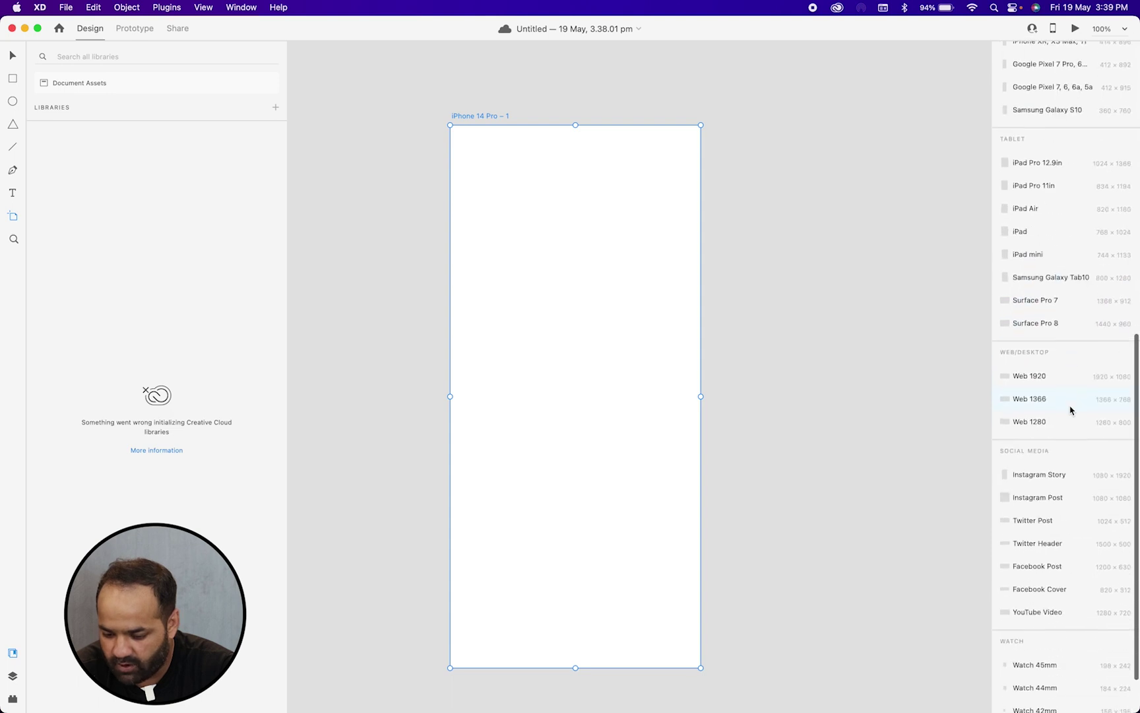
scroll(1063, 386, up, 8)
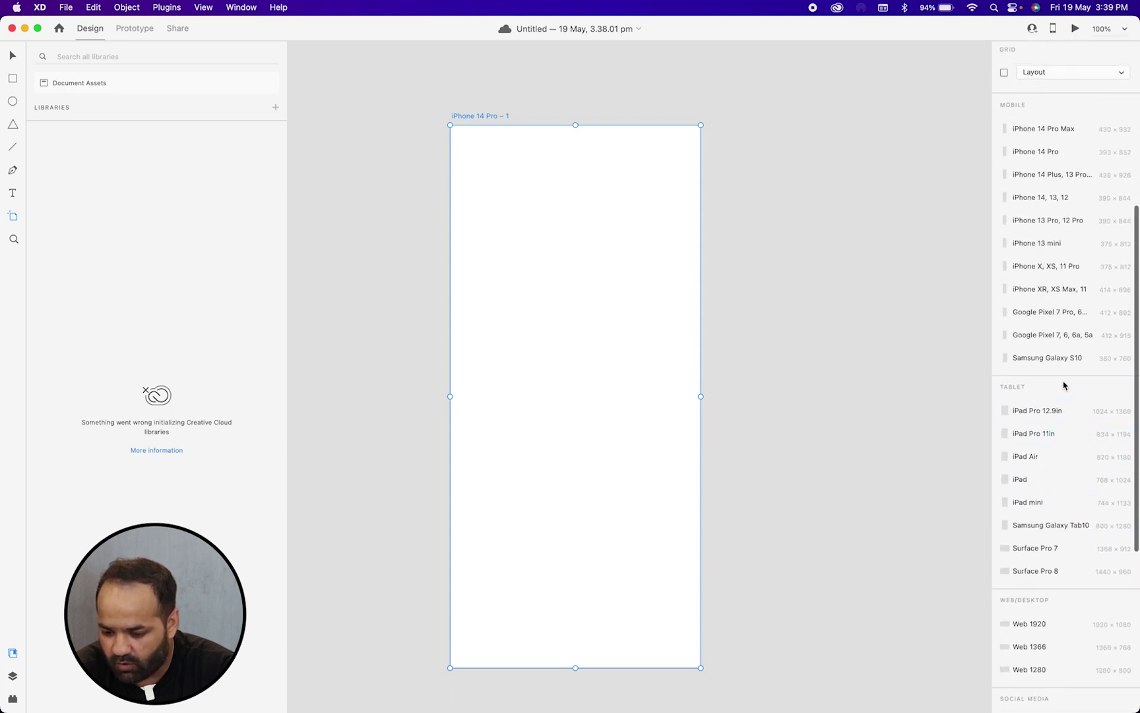
scroll(1064, 385, up, 2)
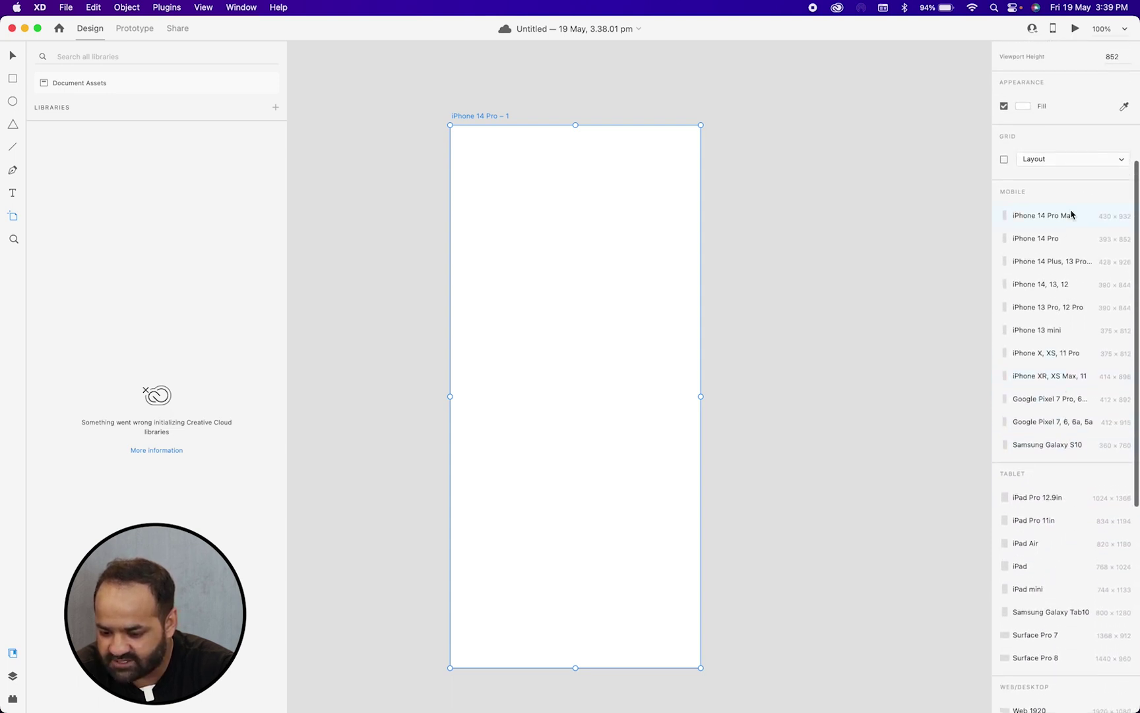
scroll(1056, 310, up, 7)
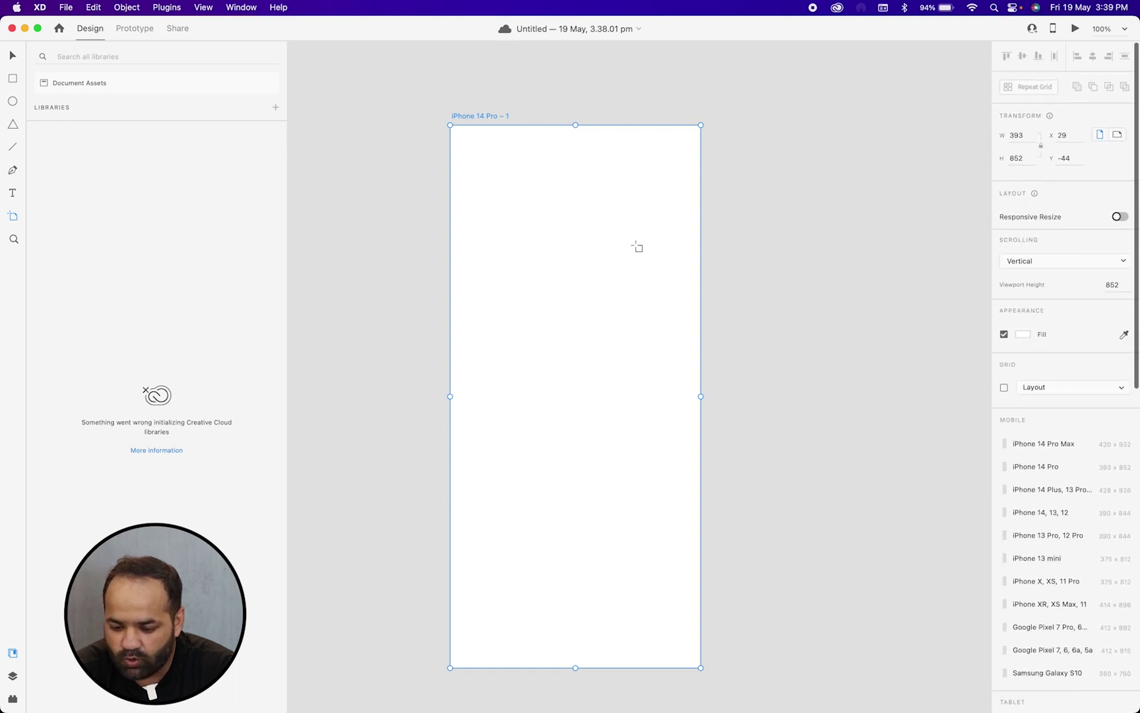
- Duplicate the iPhone 14 Pro artboard twice
scroll(636, 249, down, 3)
scroll(636, 249, down, 2)
scroll(636, 249, right, 1)
click(1031, 135)
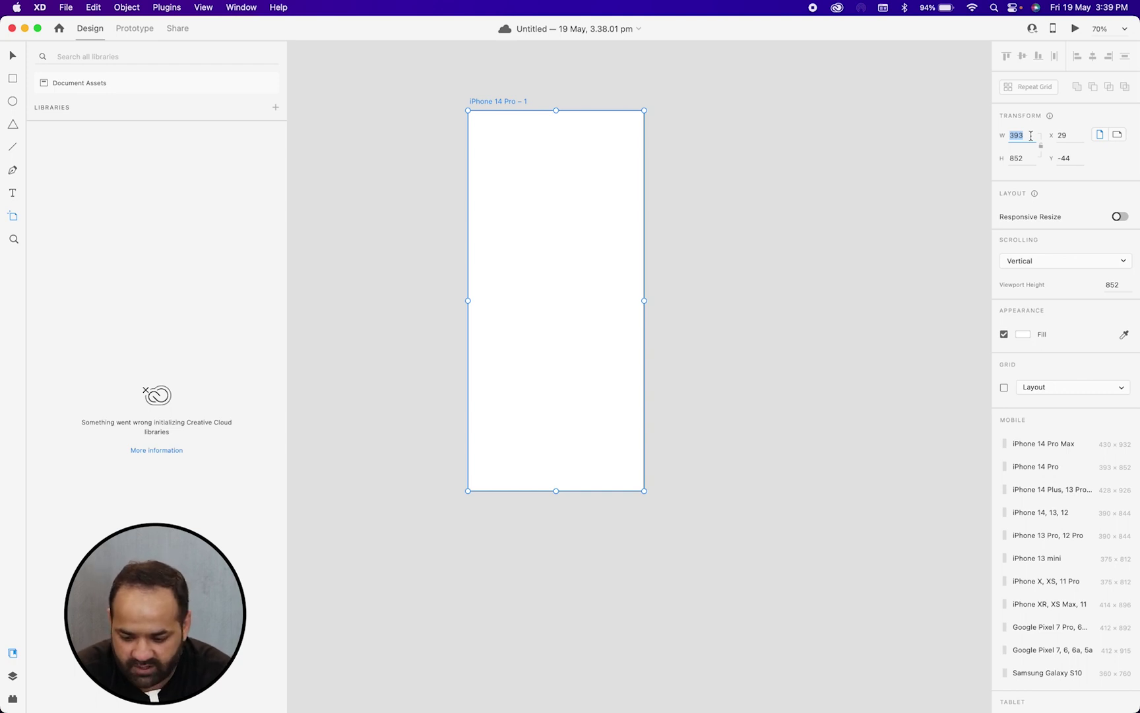
key(super+d)
scroll(833, 201, right, 1)
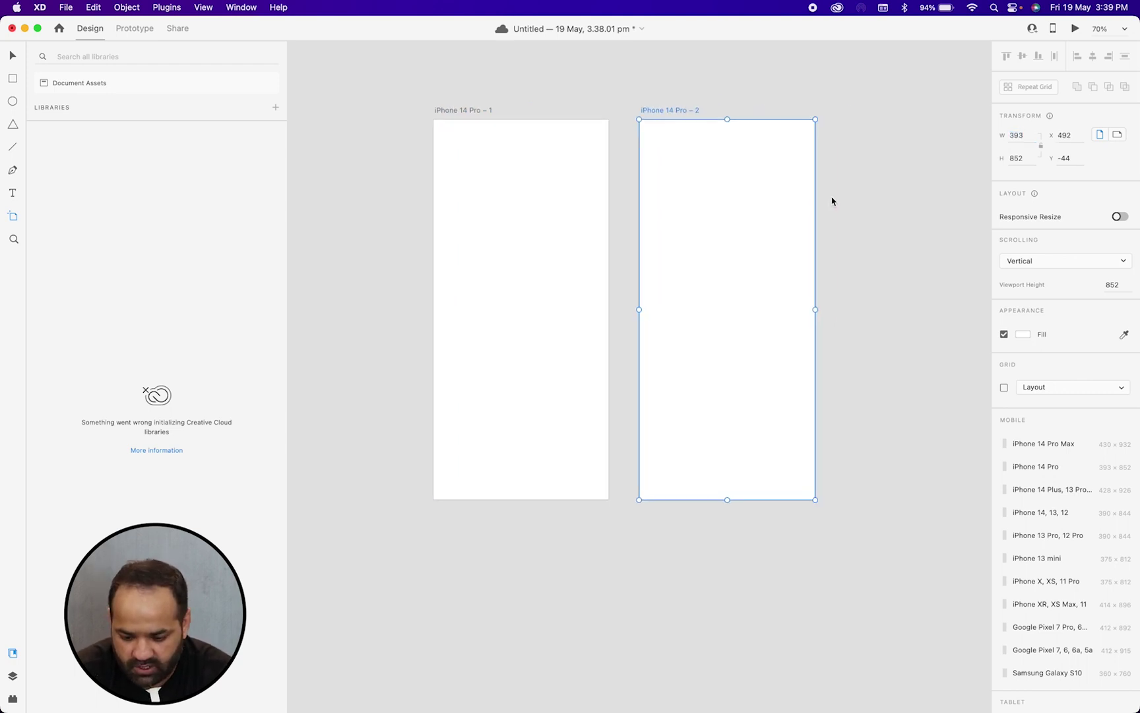
key(super+d)
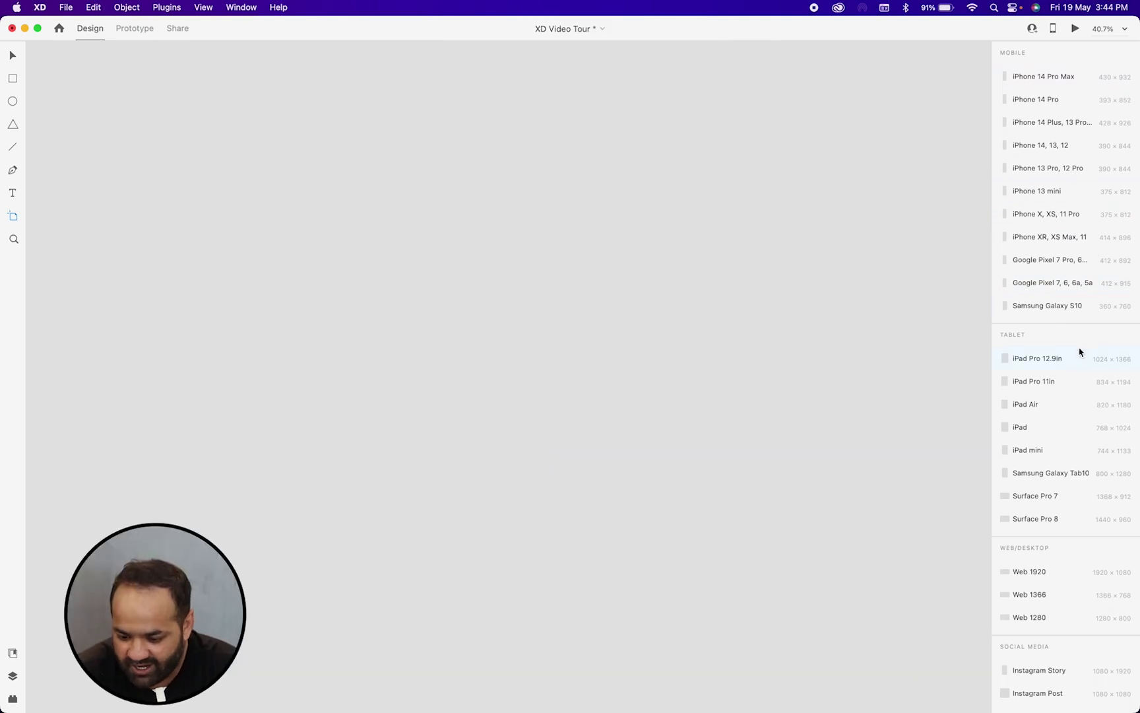
- Add an iPhone 14 Pro Max artboard from the mobile presets to the empty canvas
scroll(1080, 351, down, 5)
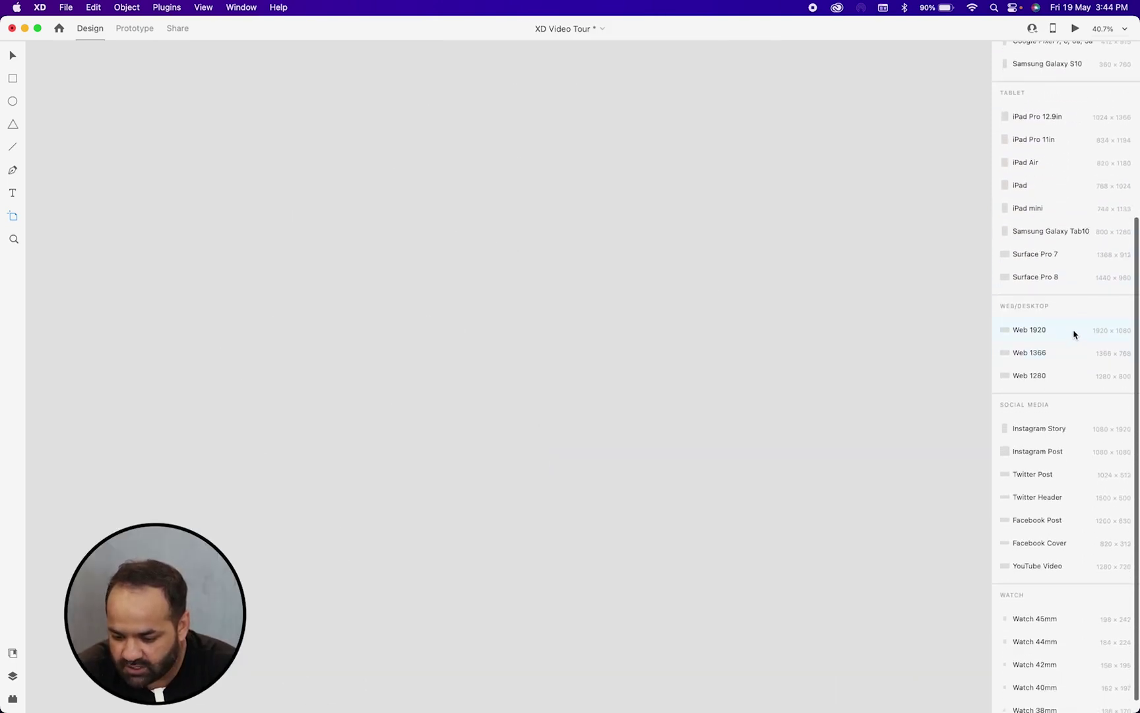
scroll(1074, 334, up, 5)
click(1023, 83)
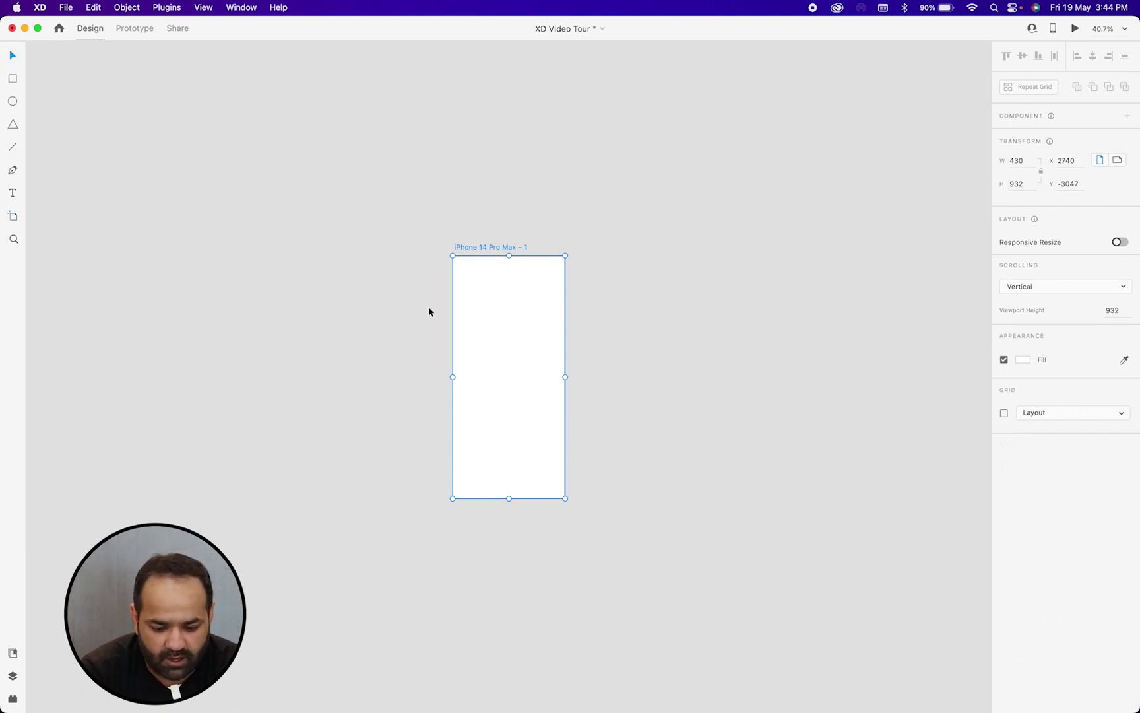
- Review the device presets offered by the Artboard tool, from the phone sizes through tablet, web and social media formats
scroll(428, 307, down, 3)
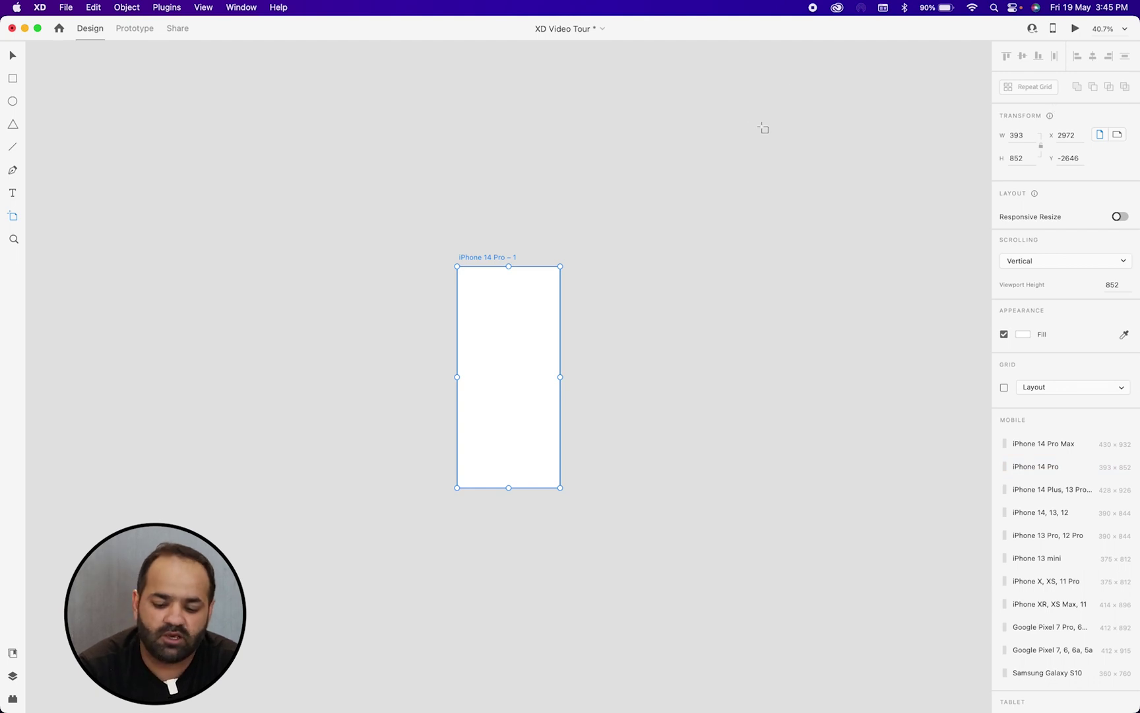
scroll(517, 245, up, 2)
scroll(364, 313, down, 3)
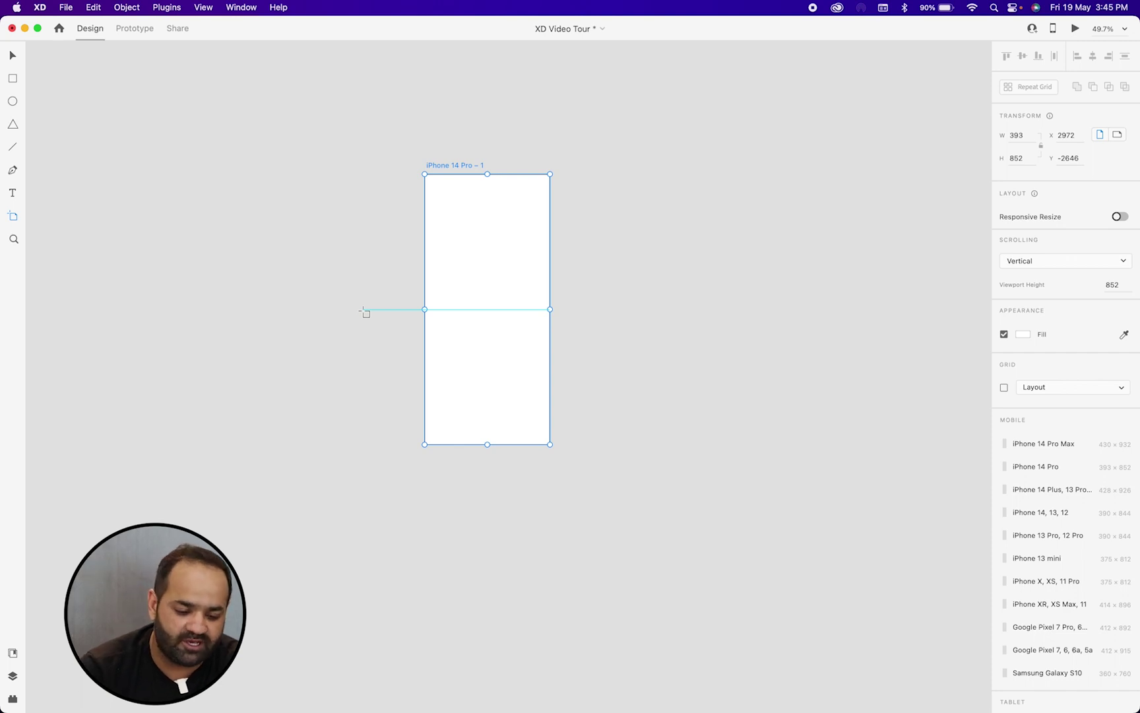
click(16, 56)
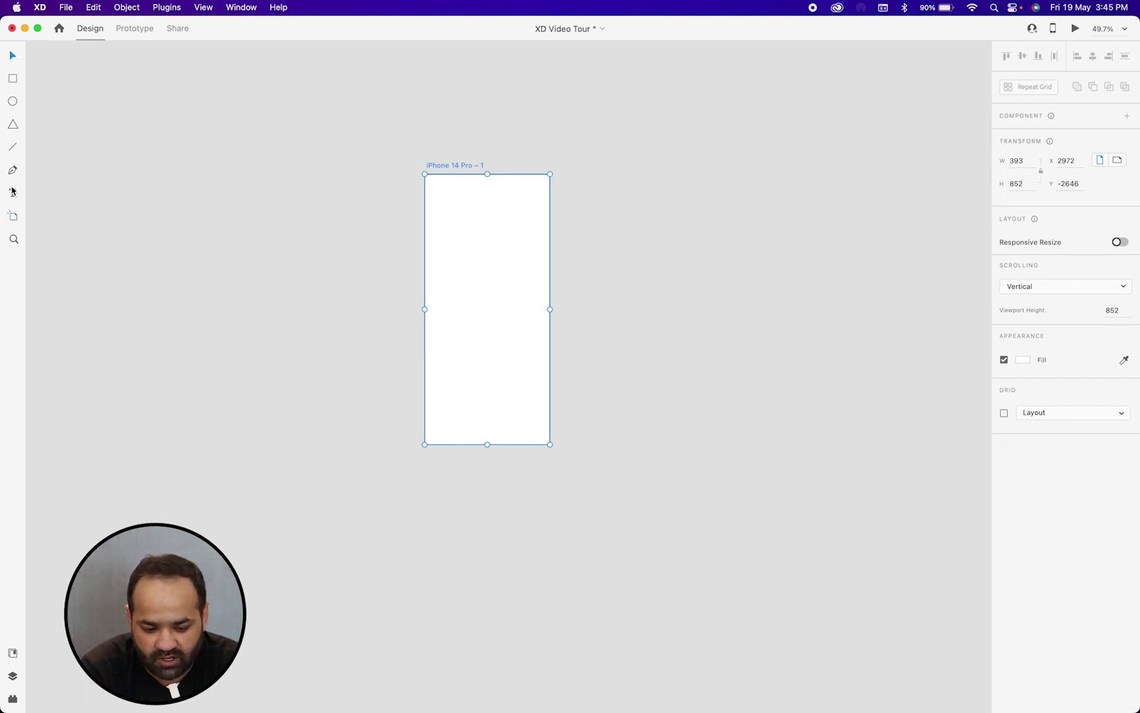
click(14, 217)
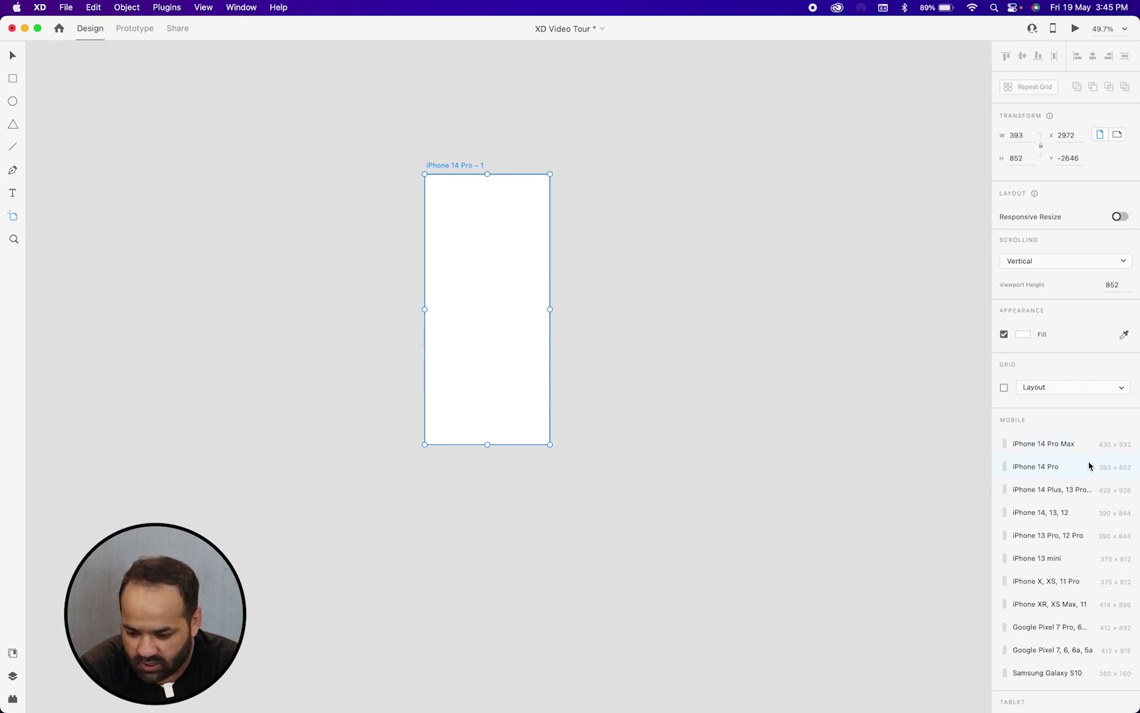
scroll(1100, 479, down, 8)
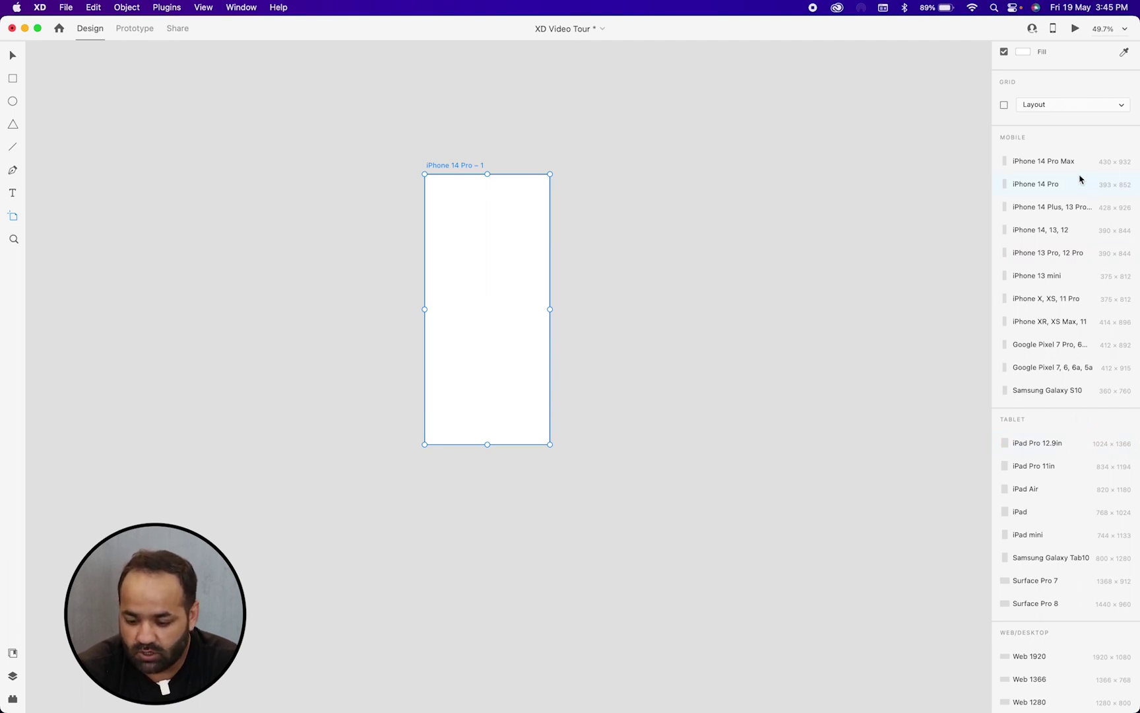
scroll(1054, 266, down, 1)
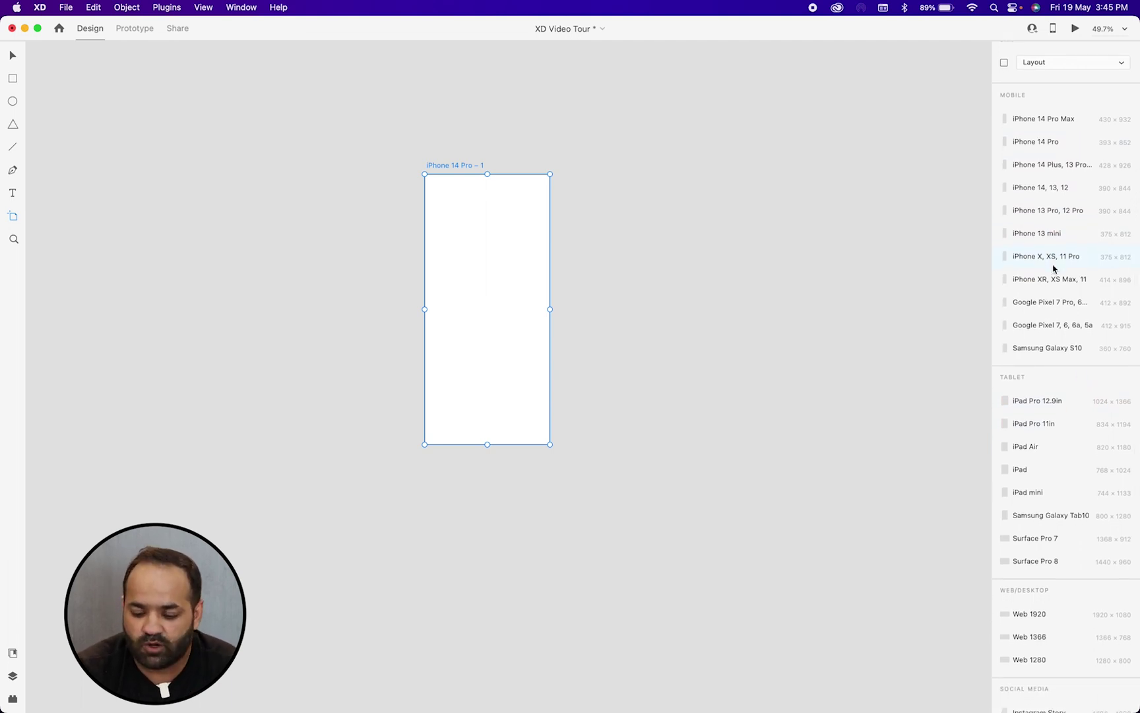
scroll(1054, 266, down, 3)
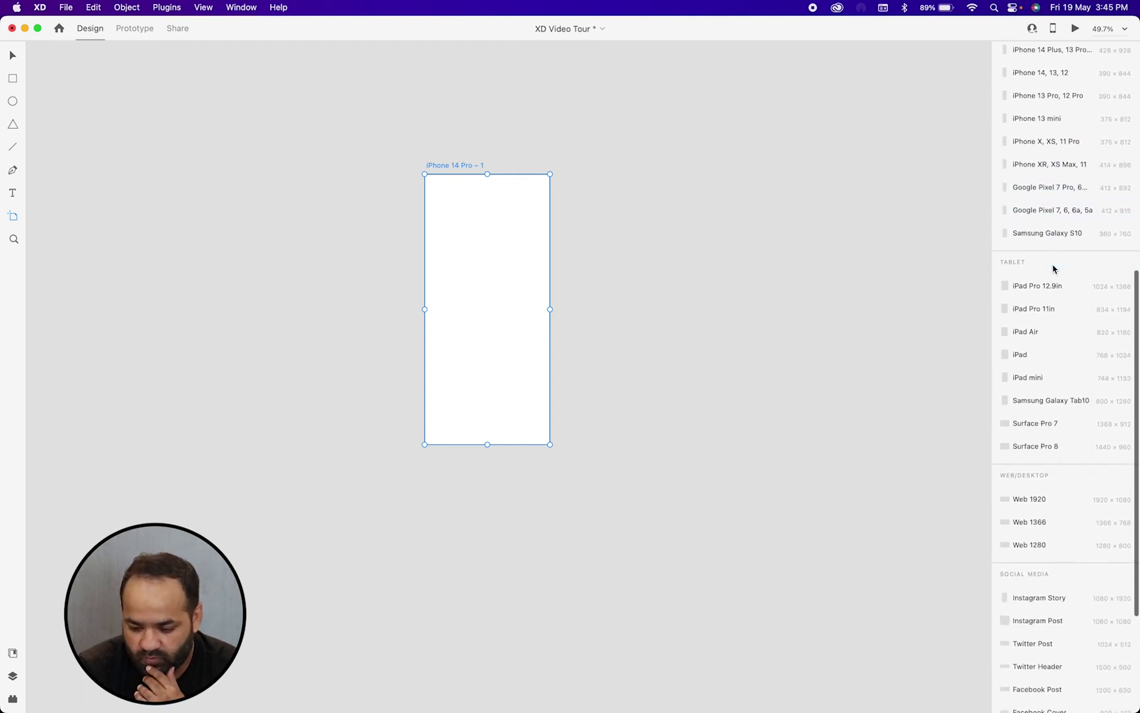
scroll(1053, 268, down, 3)
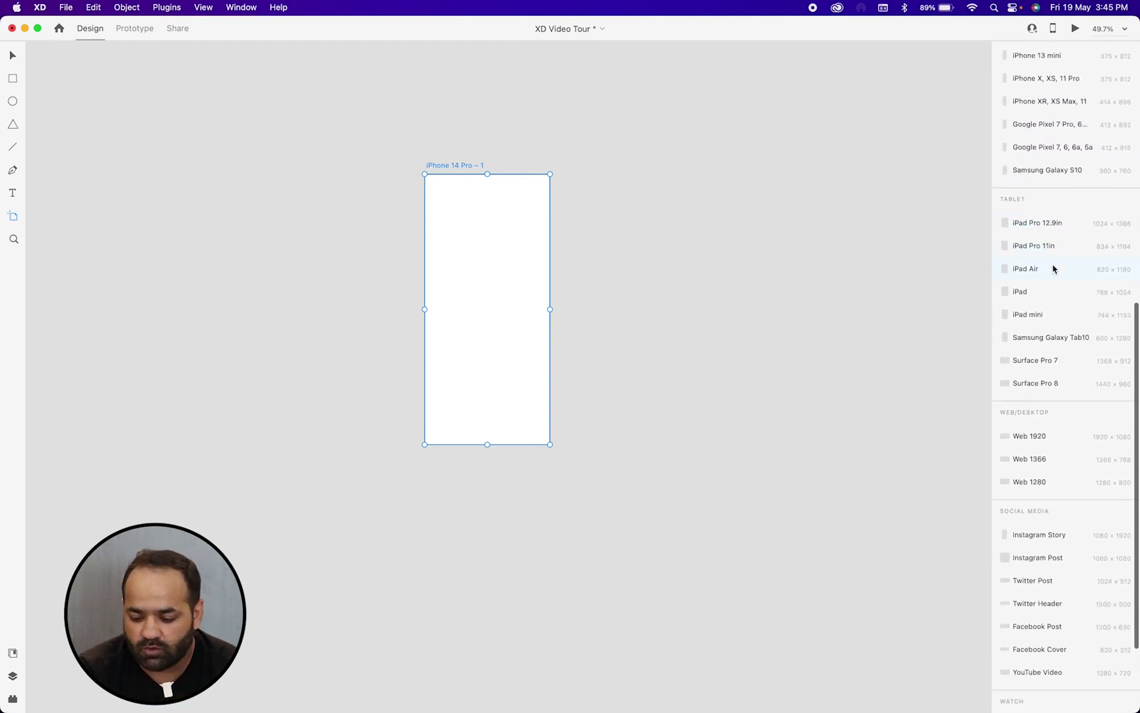
scroll(1054, 268, up, 6)
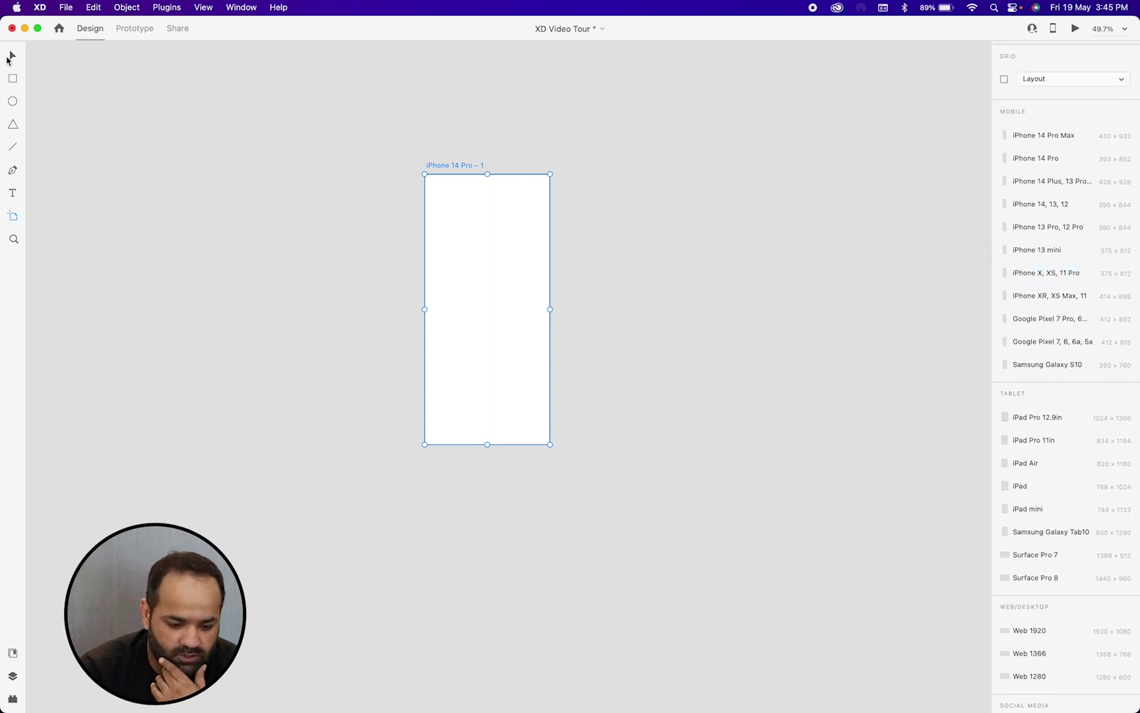
- Enlarge the iPhone 14 Pro artboard to about 500 × 874 and add a Web 1920 artboard beside it
click(11, 58)
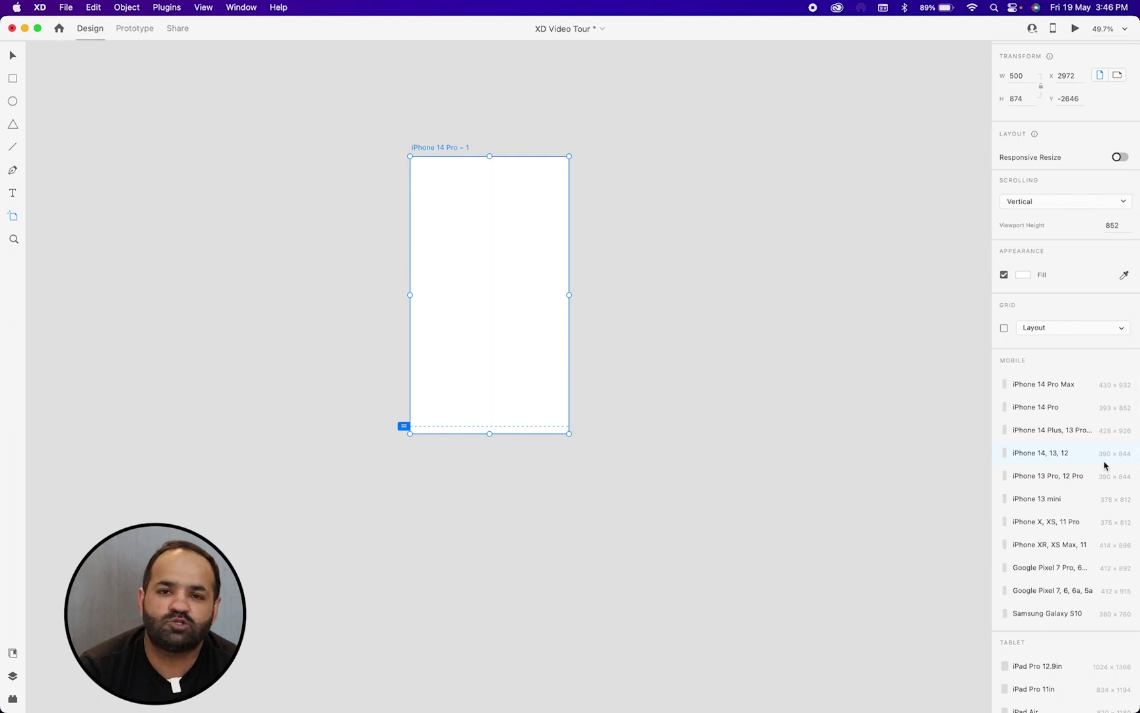
scroll(1104, 466, down, 6)
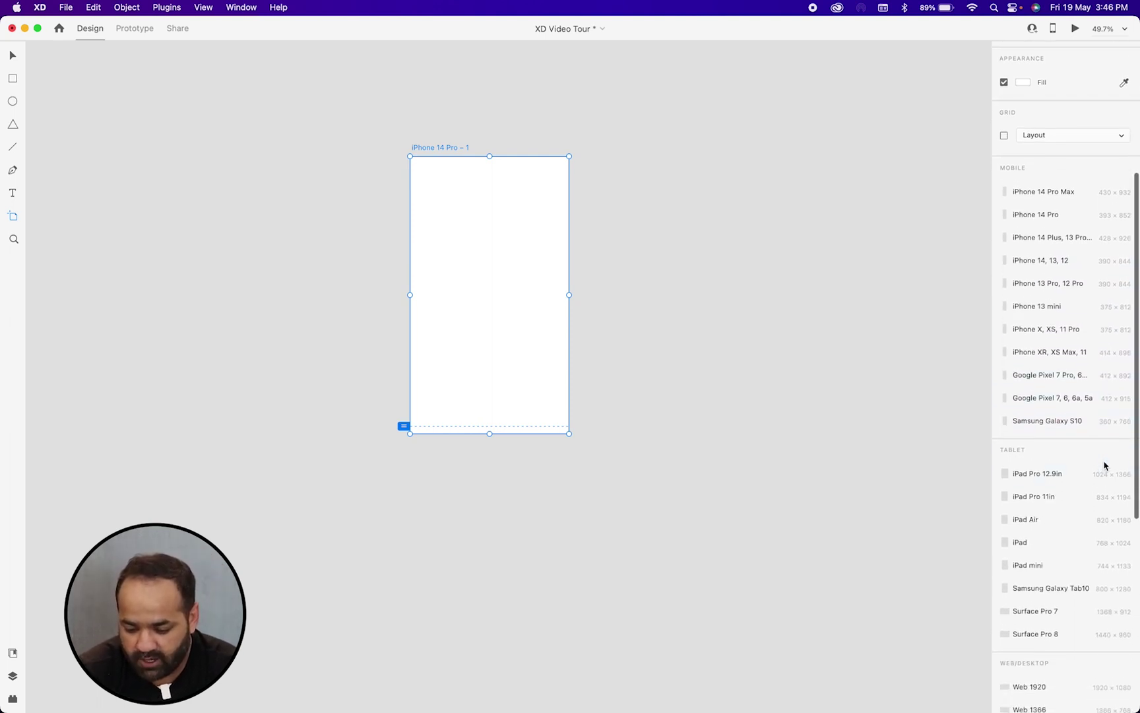
scroll(1046, 557, down, 6)
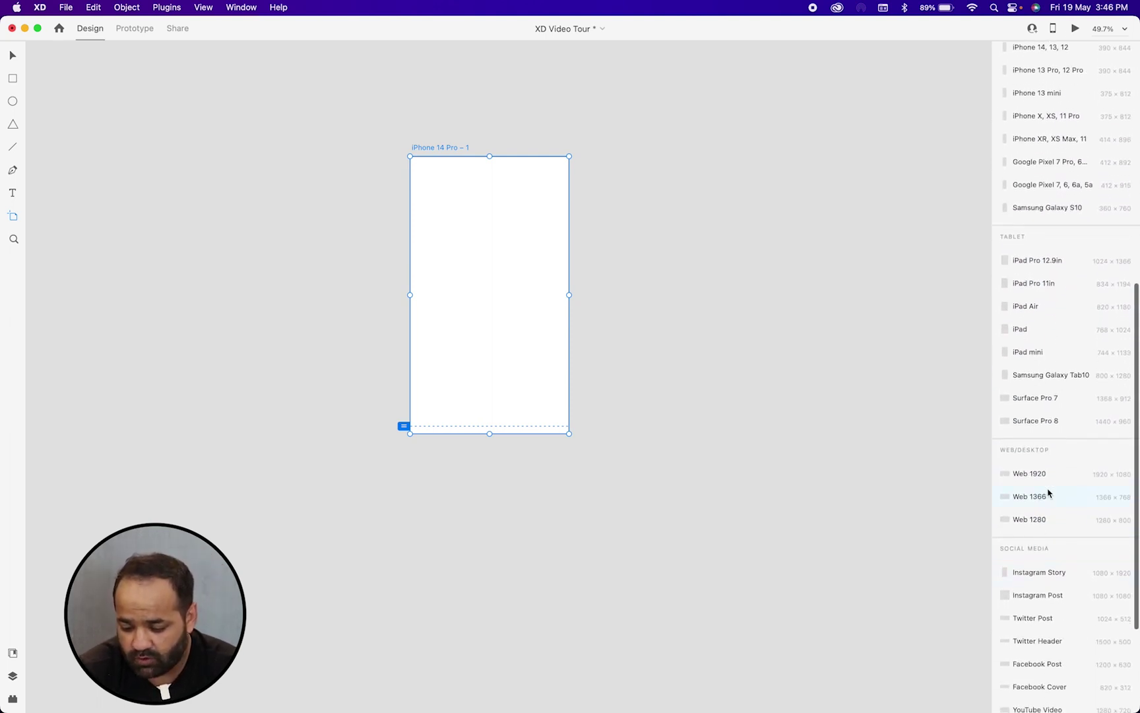
click(1056, 485)
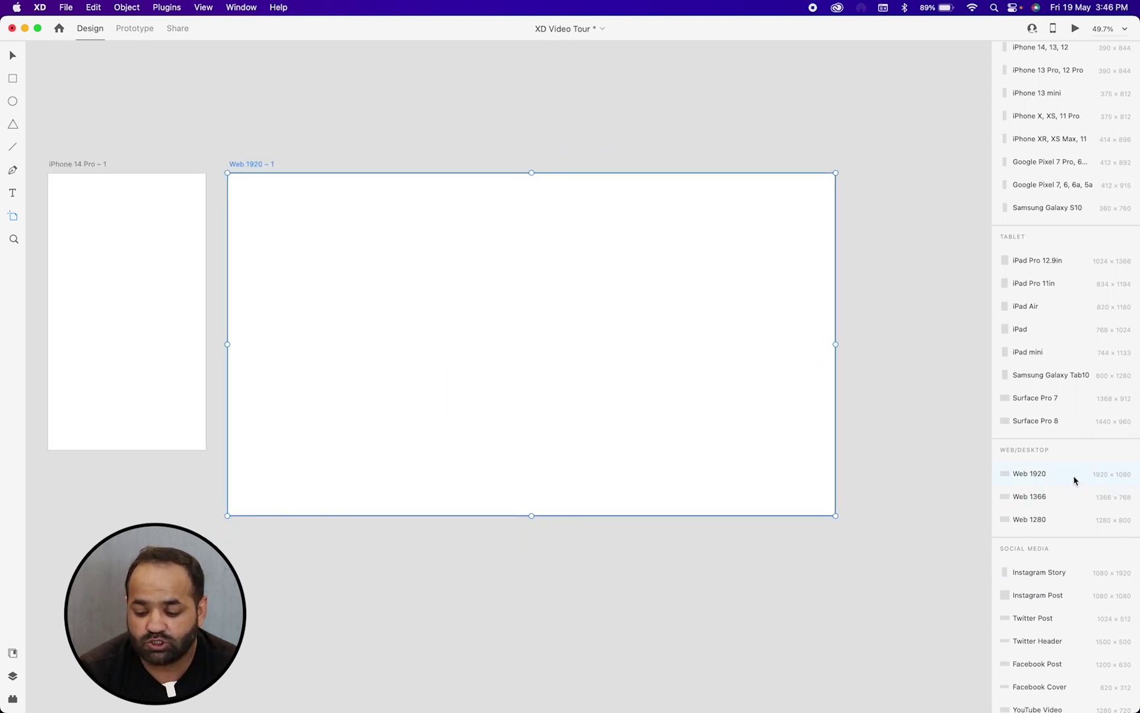
scroll(1069, 480, down, 1)
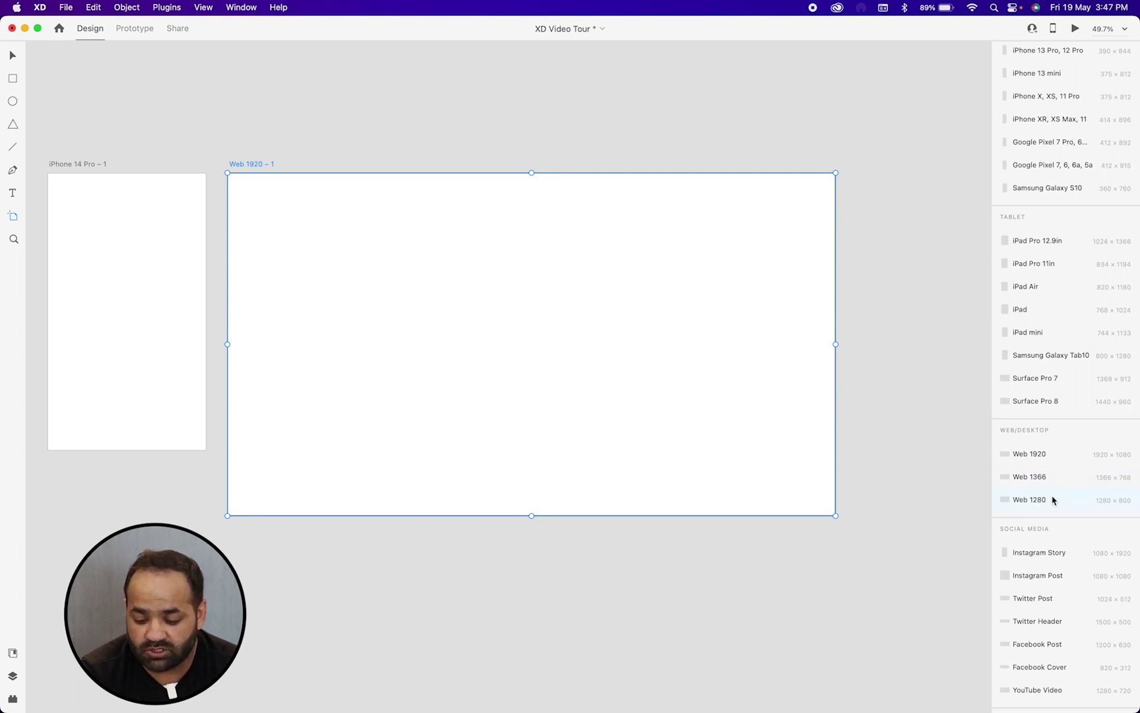
- Add a Web 1280 artboard and an iPad Pro 12.9in artboard from the device presets
click(1053, 499)
scroll(731, 491, down, 5)
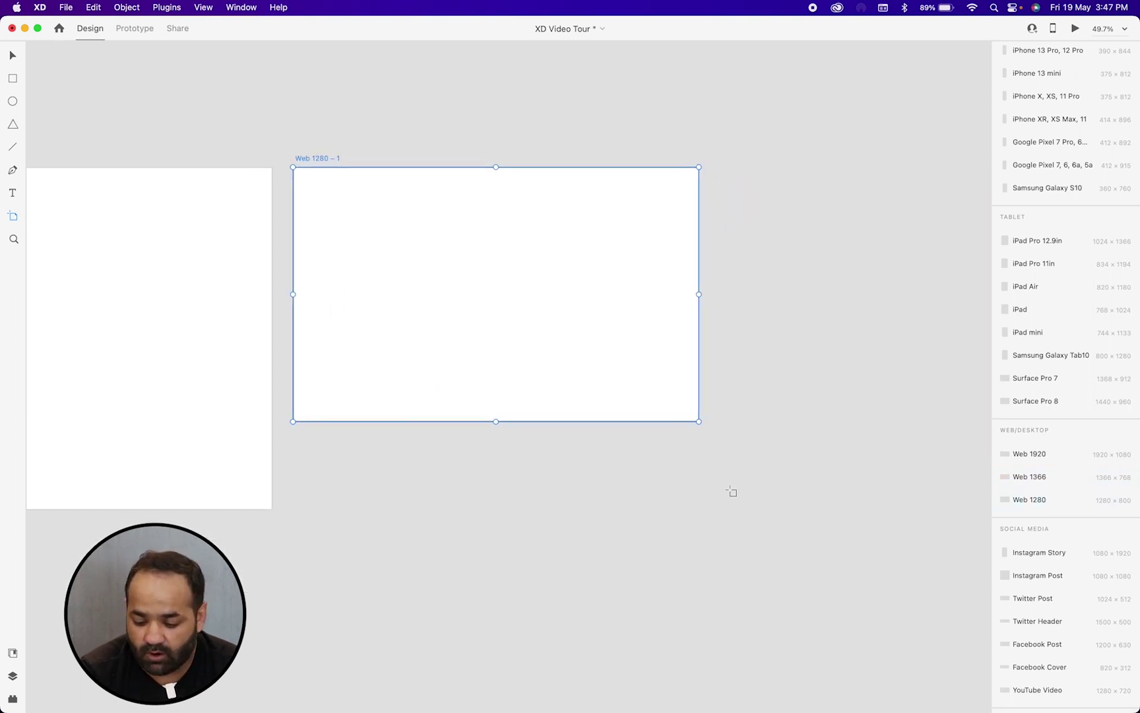
scroll(1088, 468, up, 3)
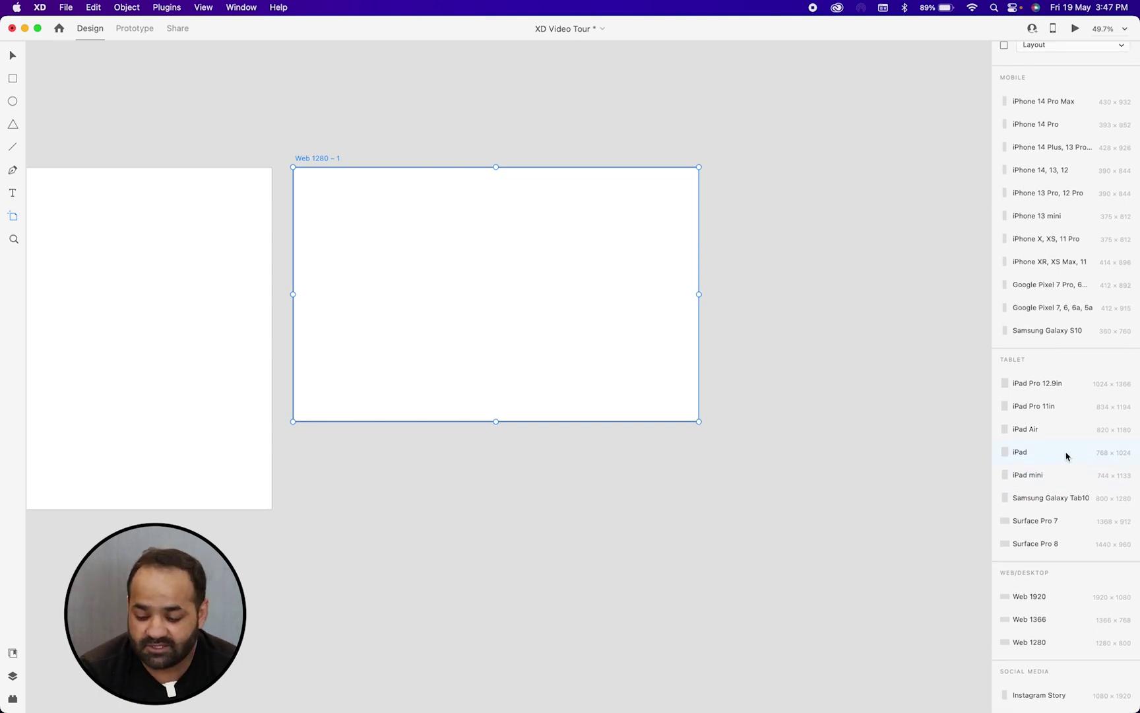
click(1035, 387)
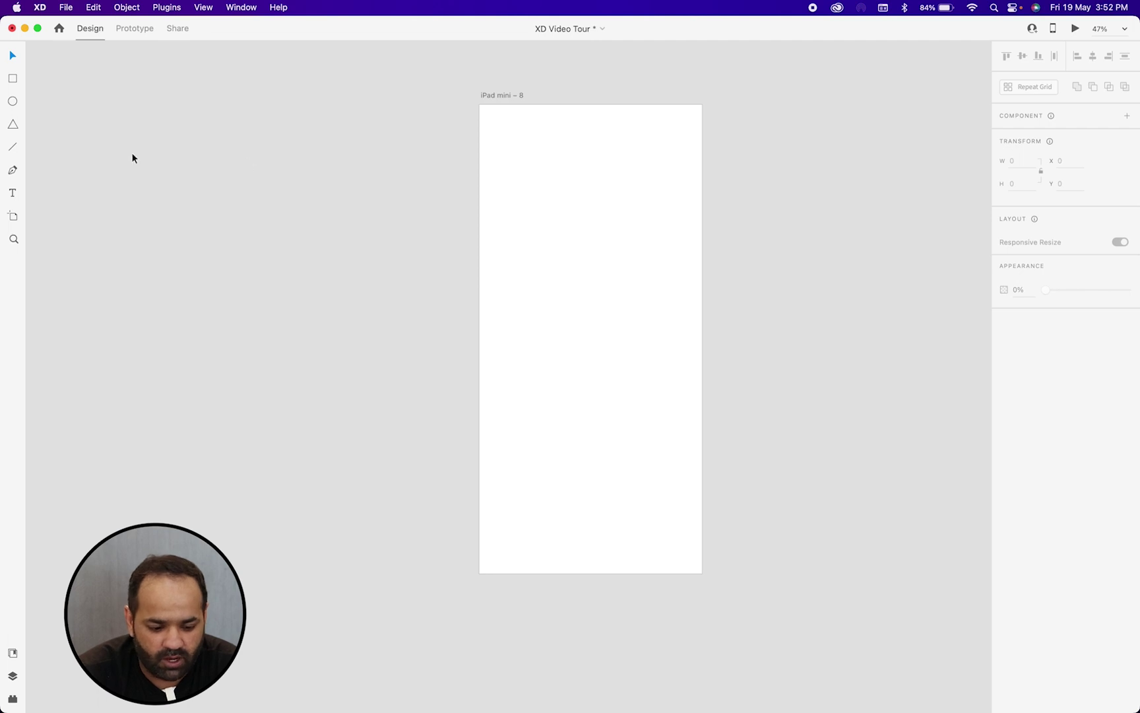
- Draw a borderless rectangle about 744 × 94 across the top of the iPad mini artboard and fill it with dark blue
click(14, 81)
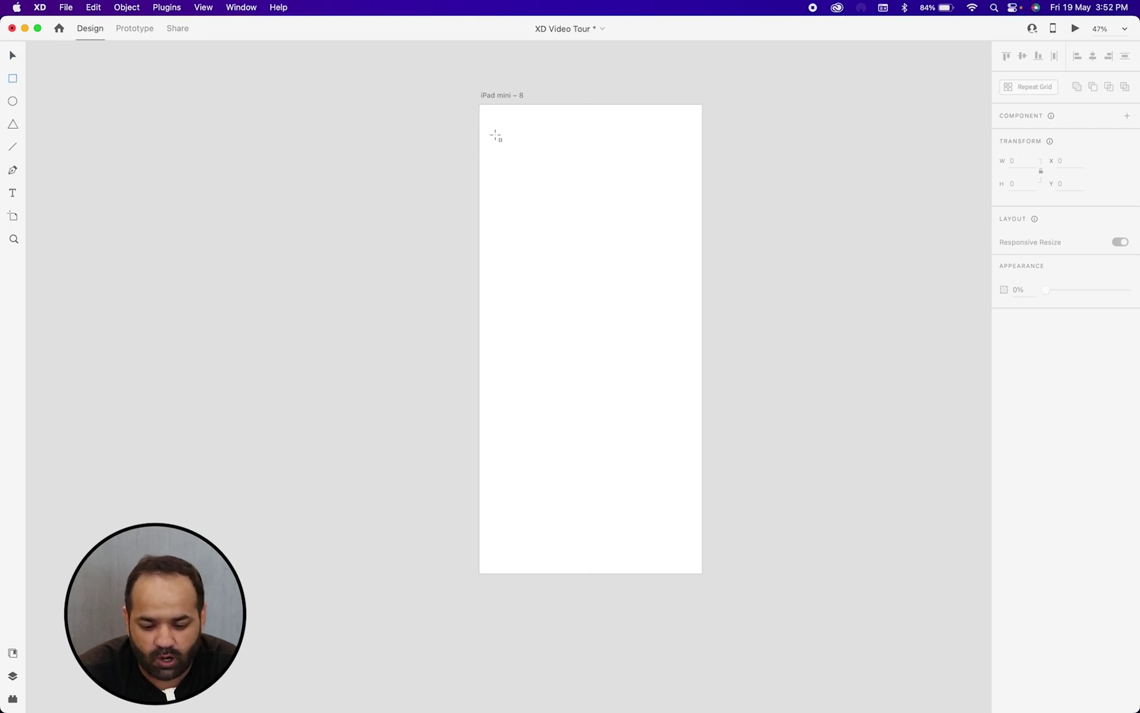
drag(481, 120, 702, 133)
click(1003, 437)
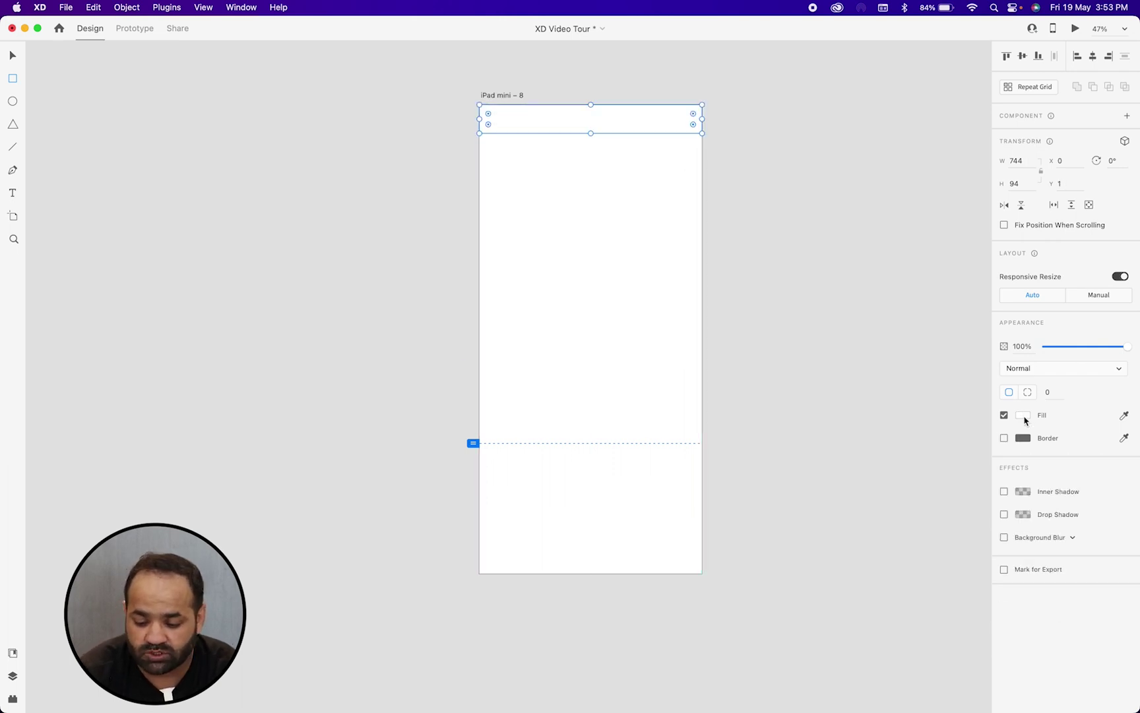
click(1024, 420)
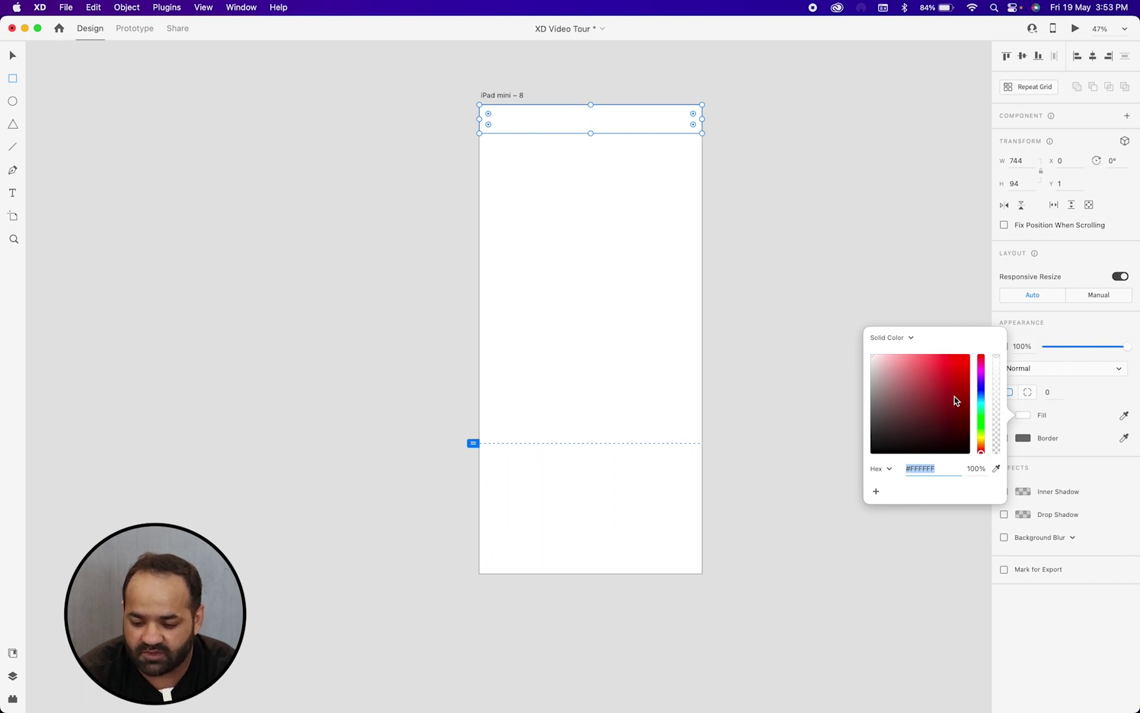
mouse_move(954, 401)
mouse_down()
mouse_move(967, 407)
mouse_move(968, 360)
mouse_move(950, 395)
mouse_up()
click(979, 386)
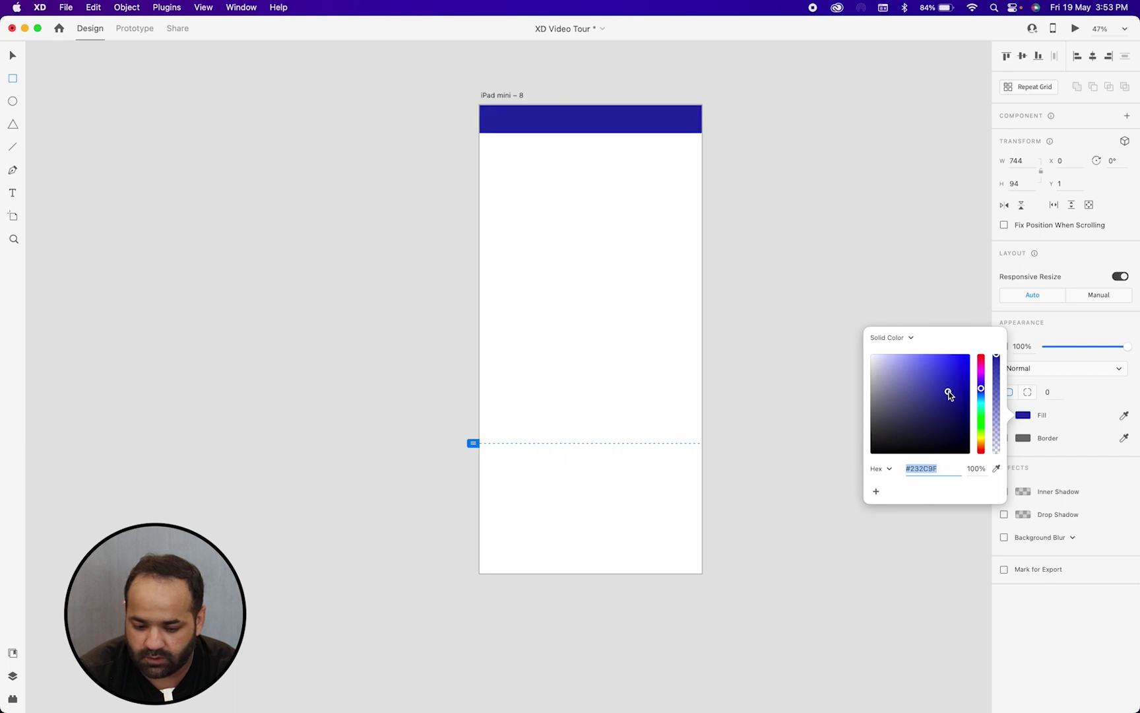
click(13, 56)
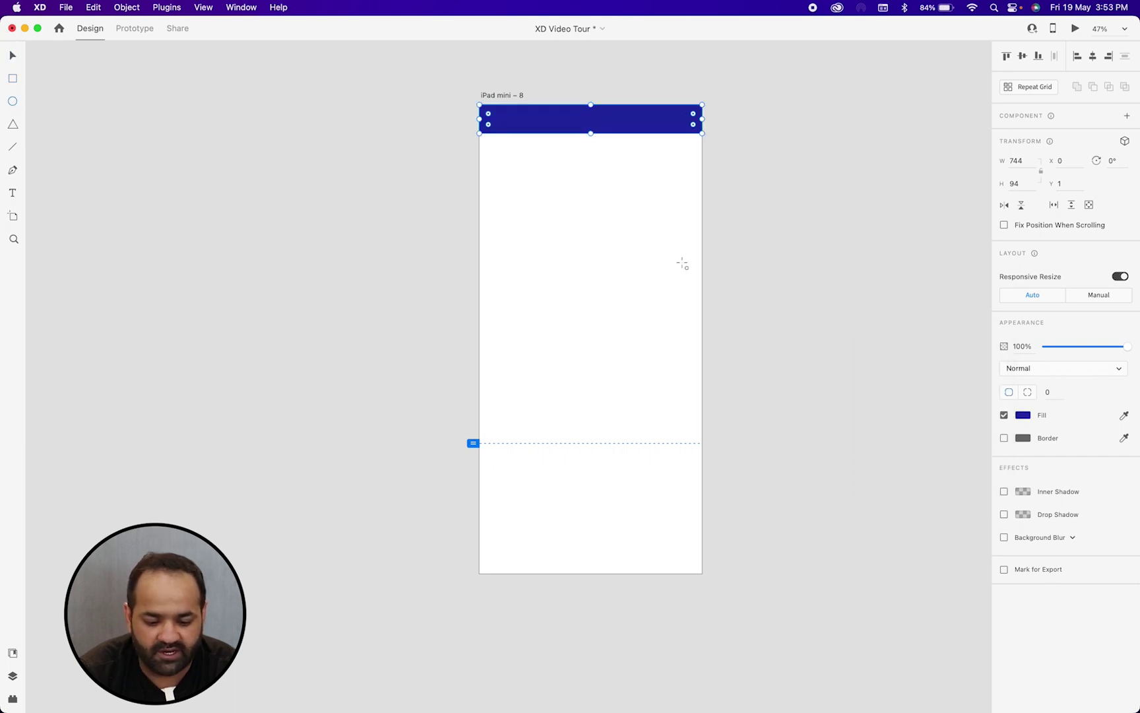
- Draw a circle about 362 × 362 centred below the blue bar, remove its border and fill it with near-black #050505
drag(591, 224, 677, 278)
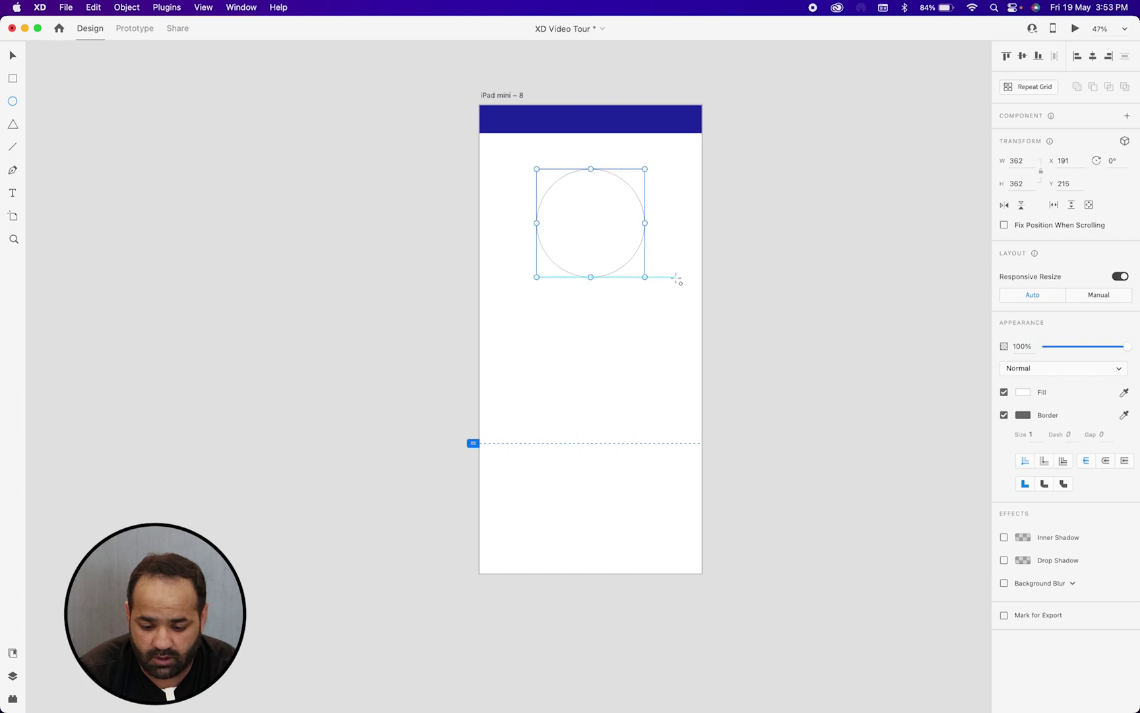
click(1004, 415)
click(1023, 392)
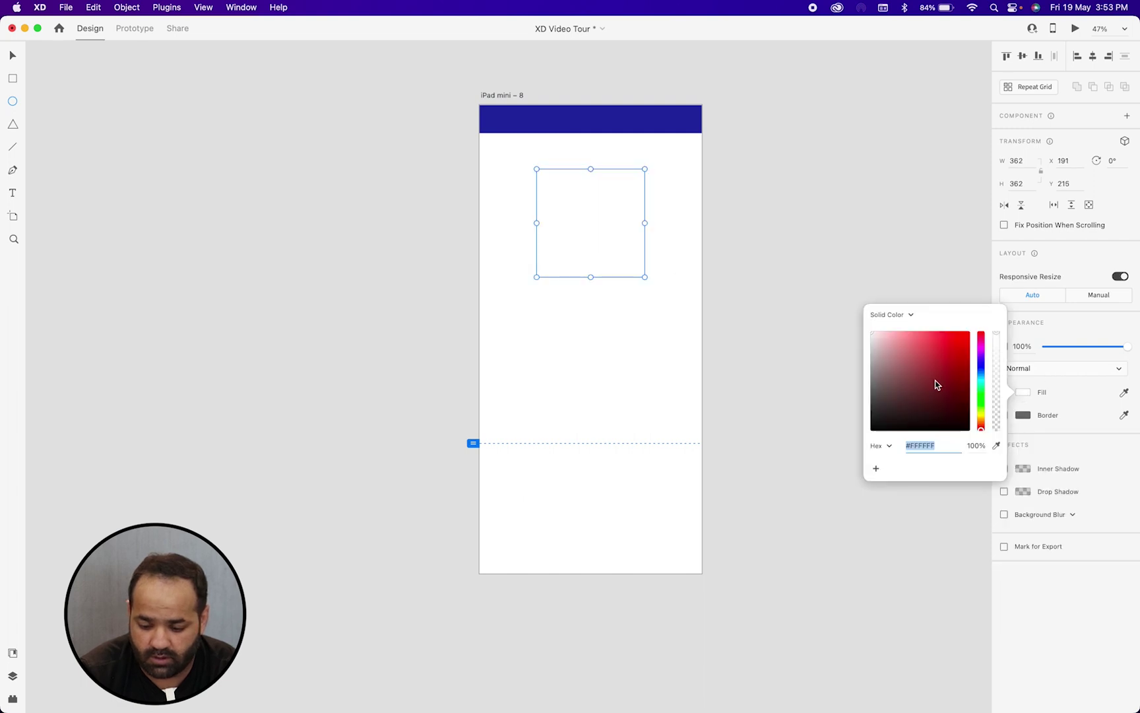
drag(936, 380, 854, 433)
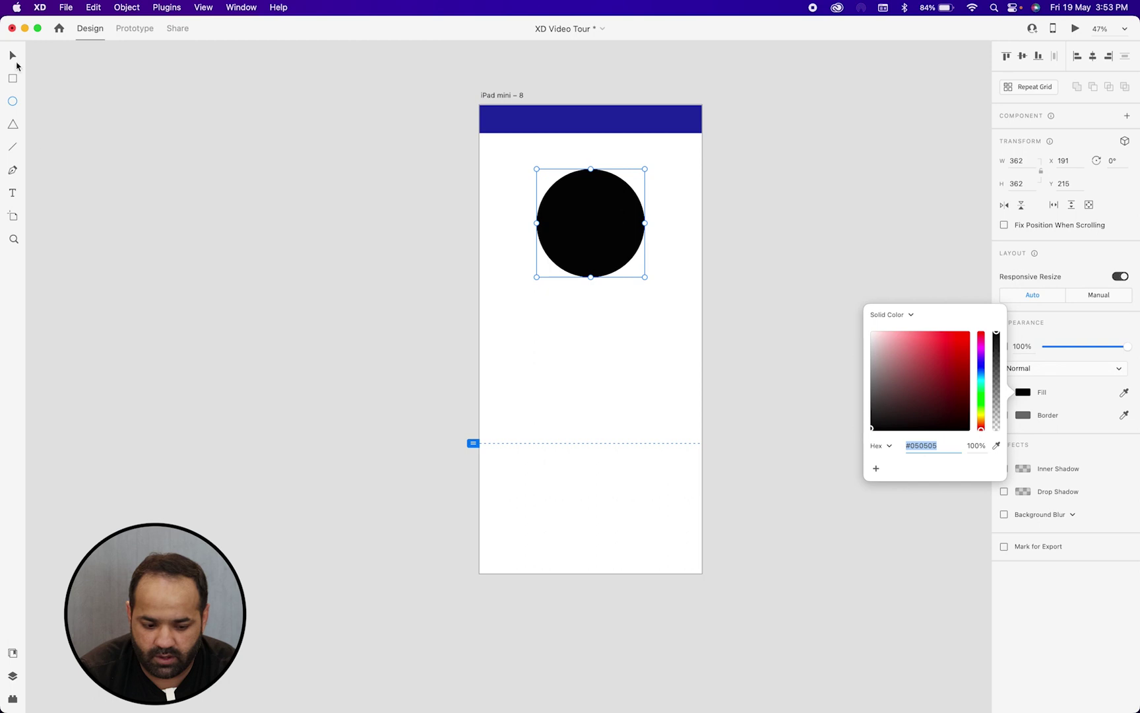
click(13, 56)
key(alt)
click(272, 333)
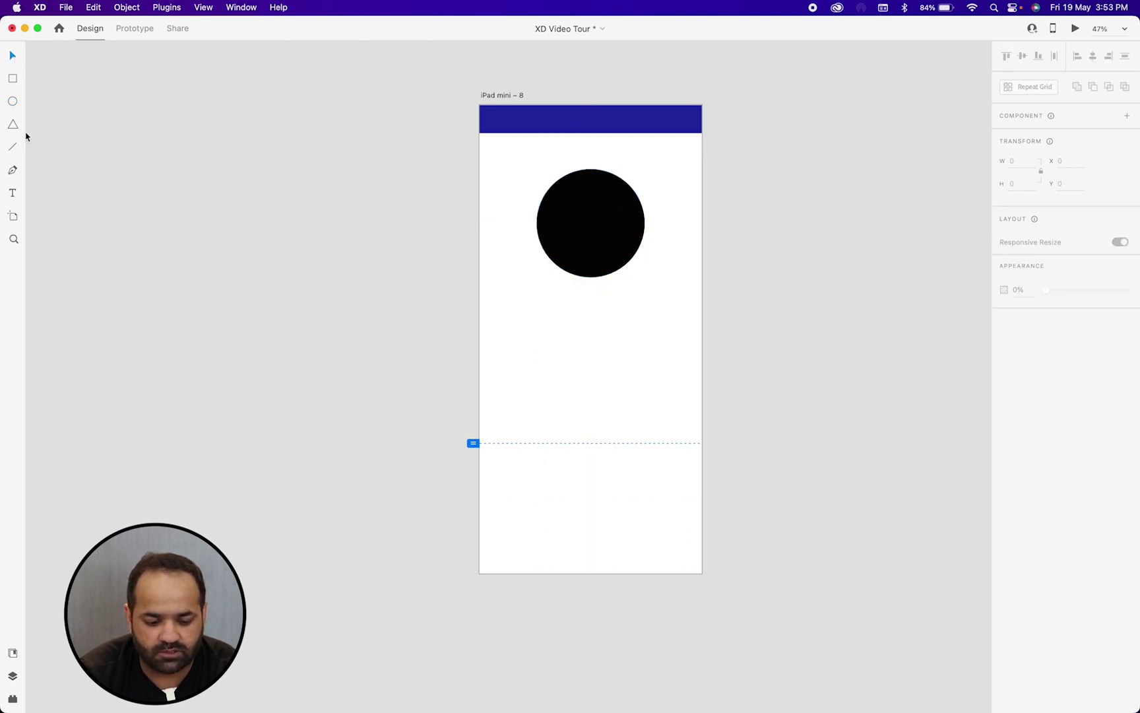
- Draw a closed, curved four-point shape with the Pen tool below the black circle
click(12, 170)
click(537, 383)
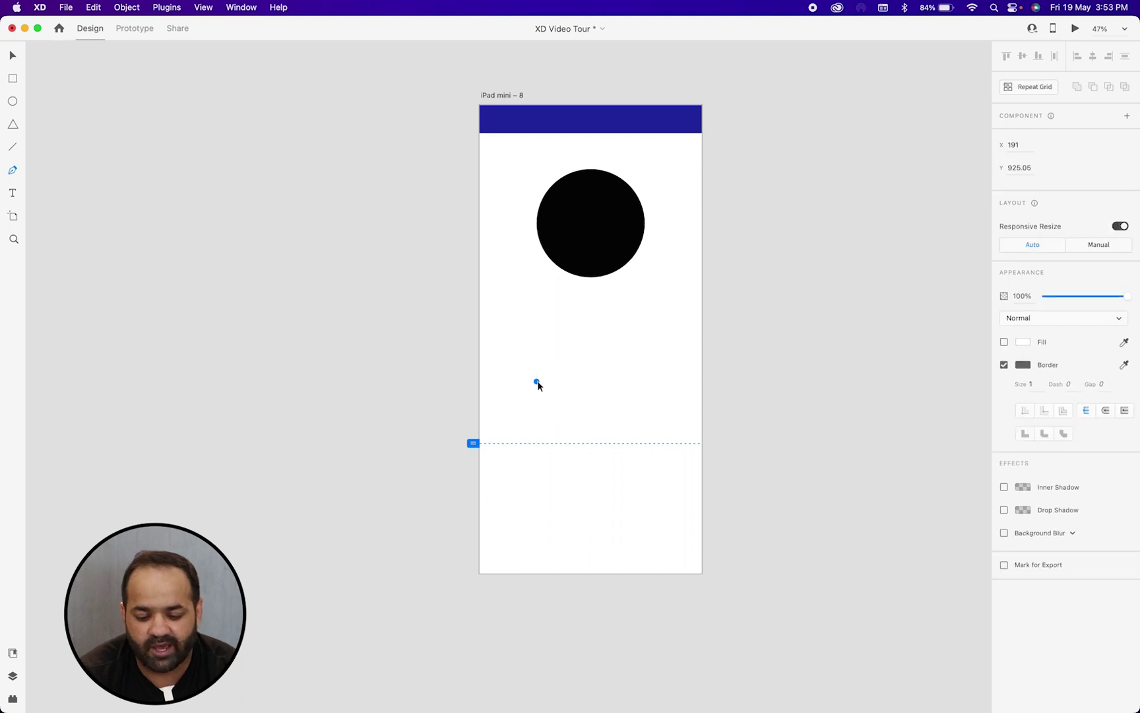
drag(595, 324, 697, 330)
drag(644, 434, 531, 345)
click(536, 380)
key(v)
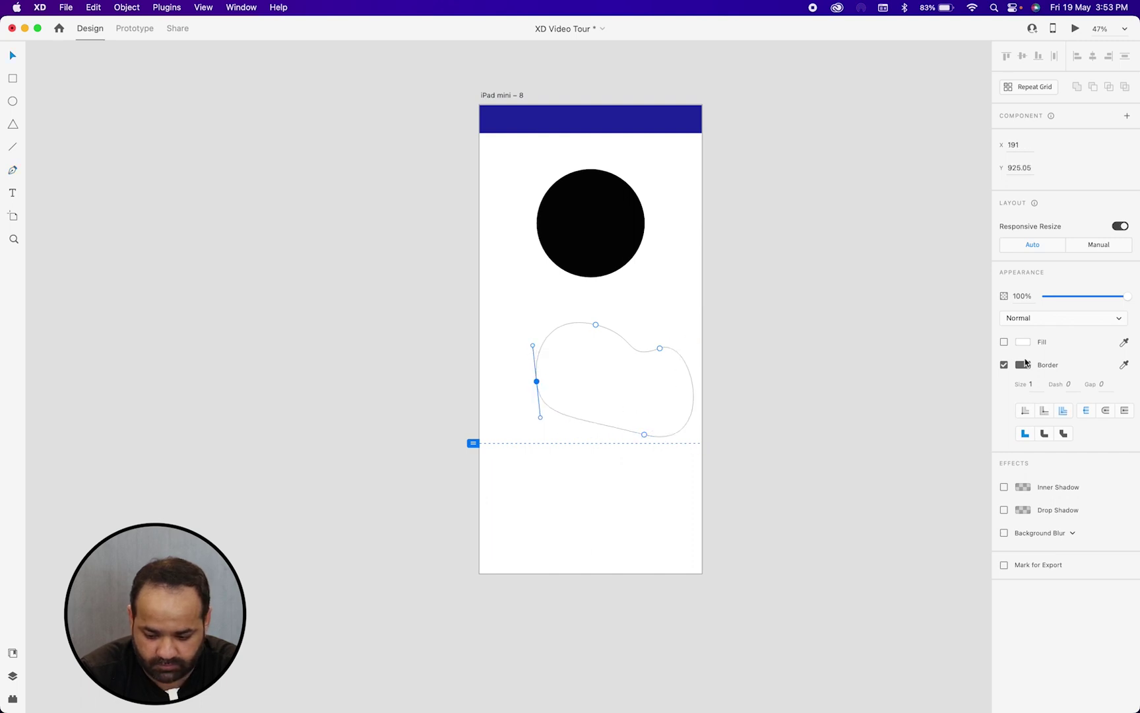
- Remove the curved shape's border and fill it with solid green
click(1004, 365)
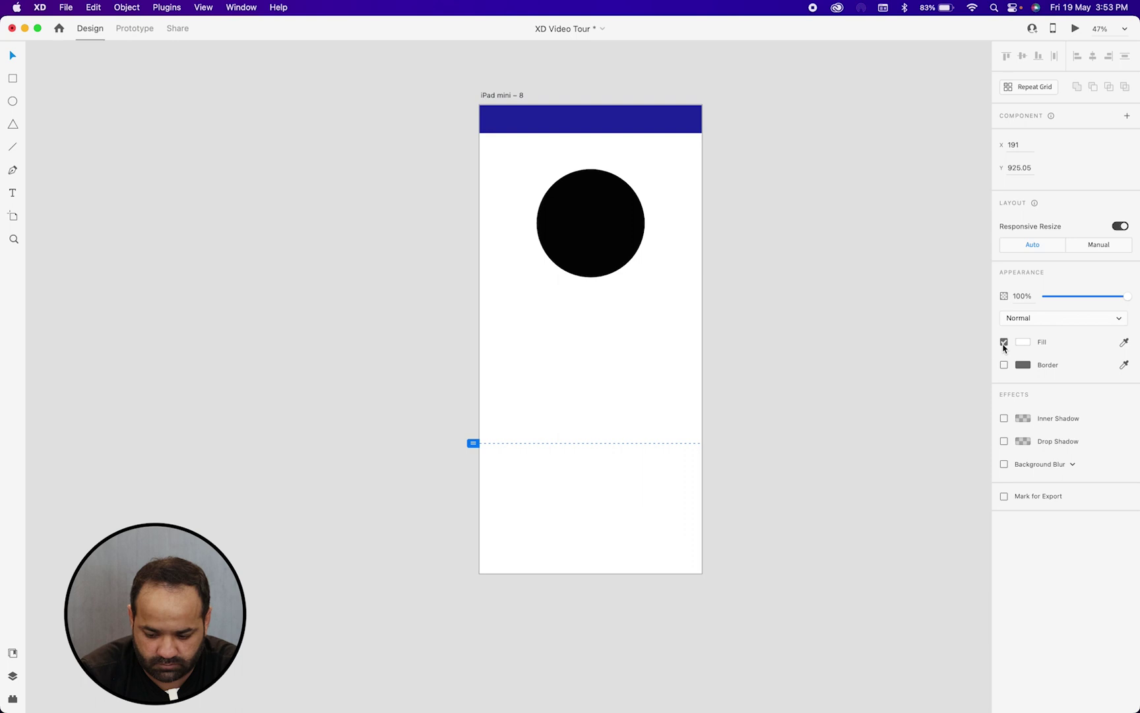
click(1022, 341)
drag(944, 339, 899, 351)
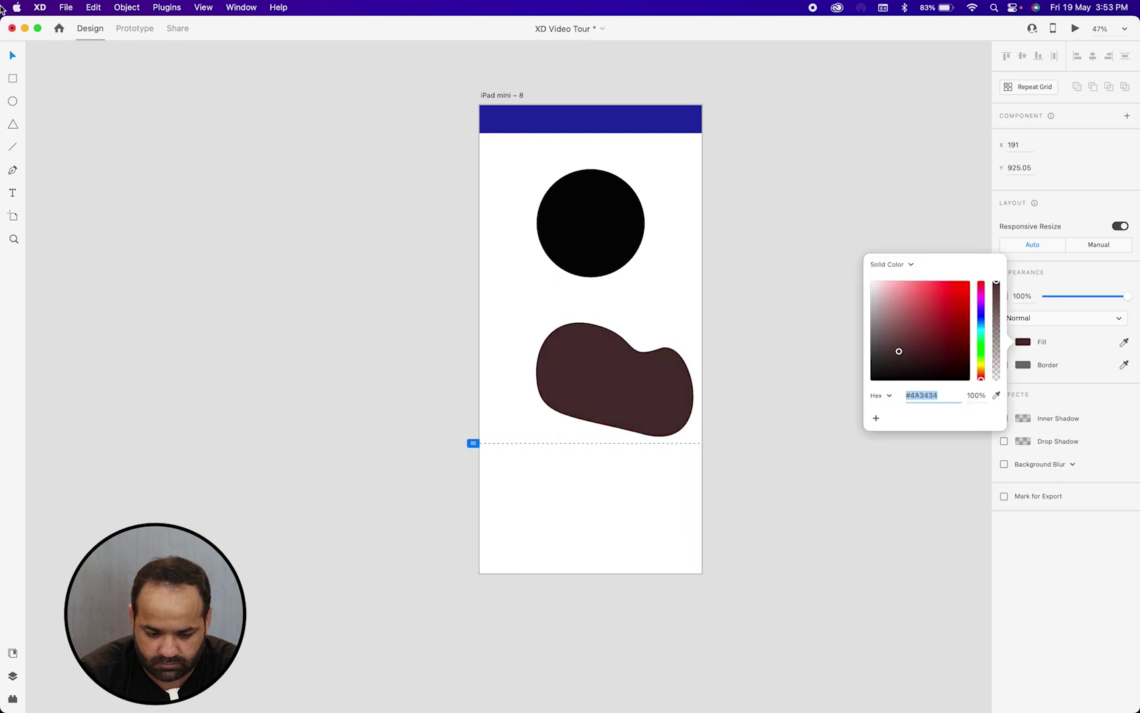
drag(946, 316, 981, 332)
click(10, 57)
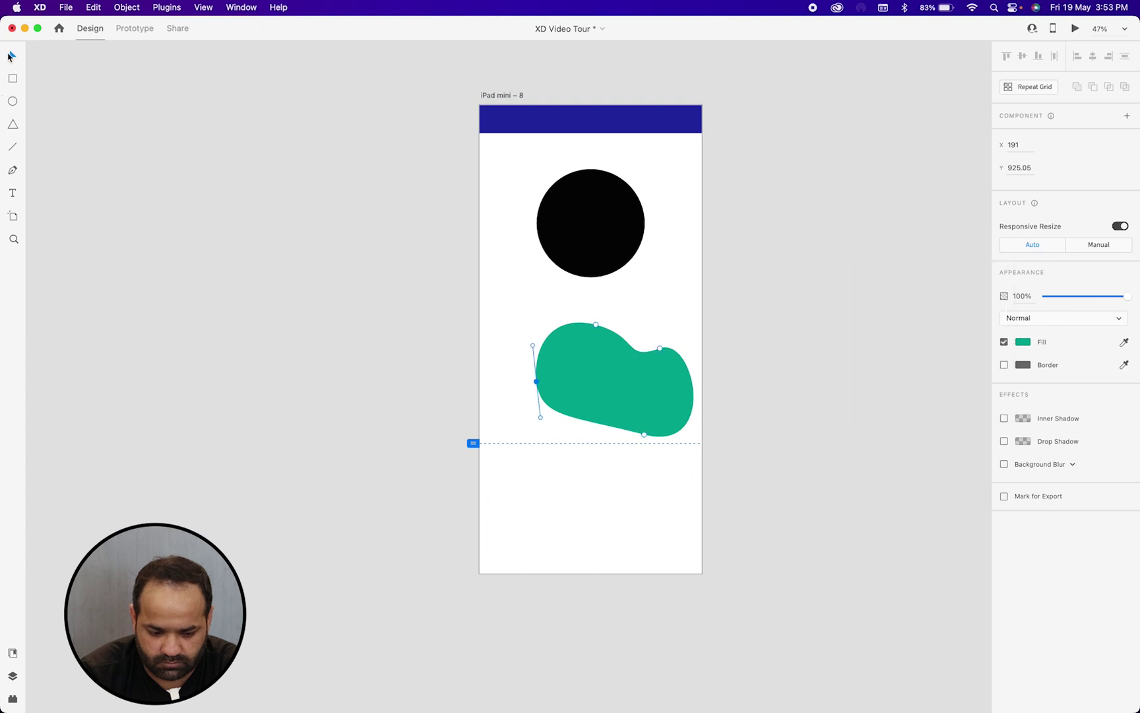
- Move the green shape to the left so it is centred beneath the circle
click(602, 387)
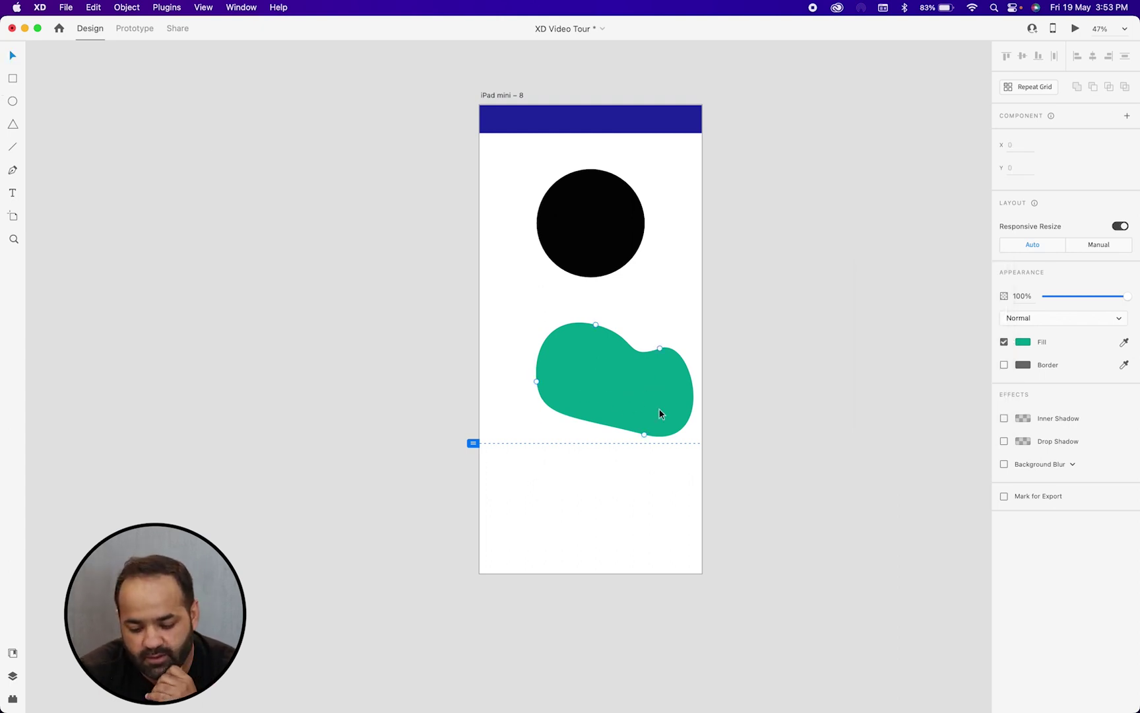
scroll(605, 429, down, 2)
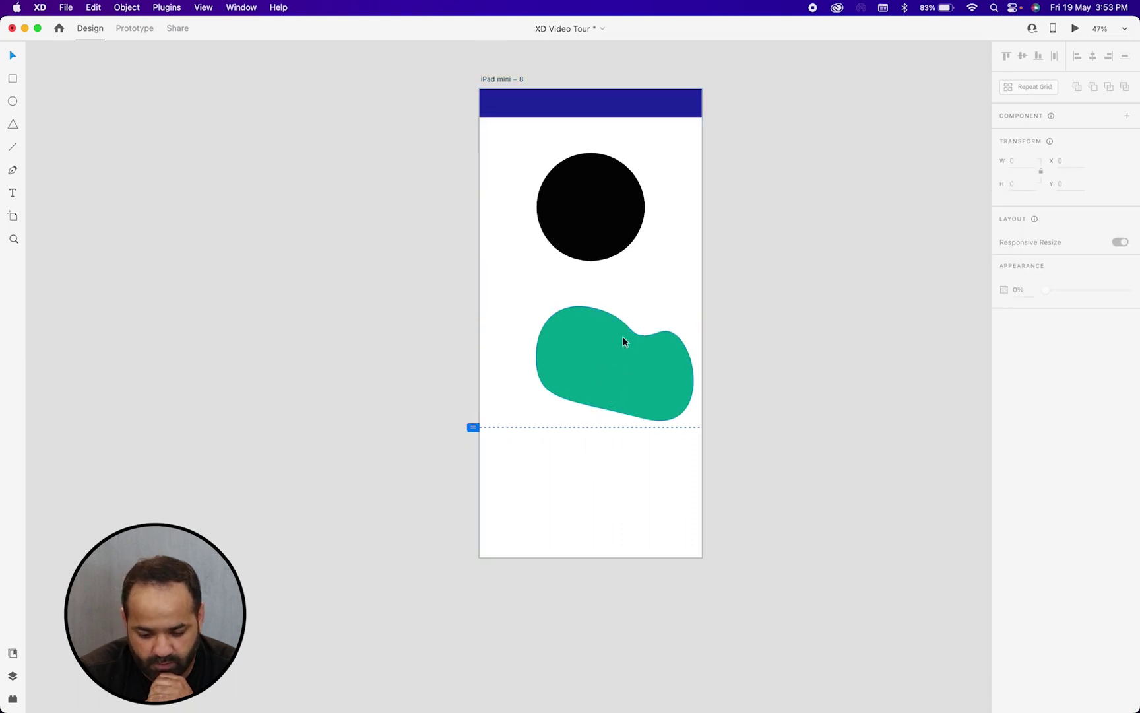
drag(616, 356, 589, 357)
key(Escape)
- Round all corners of the blue bar with a radius of 24
scroll(525, 199, up, 5)
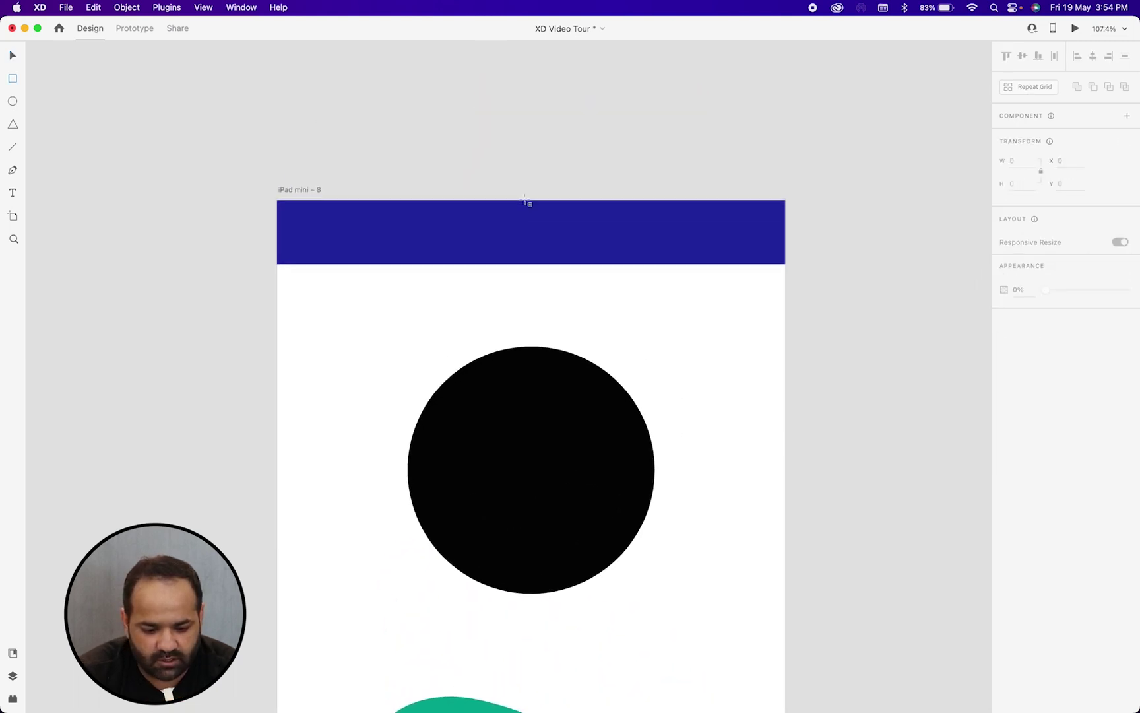
click(11, 56)
click(703, 262)
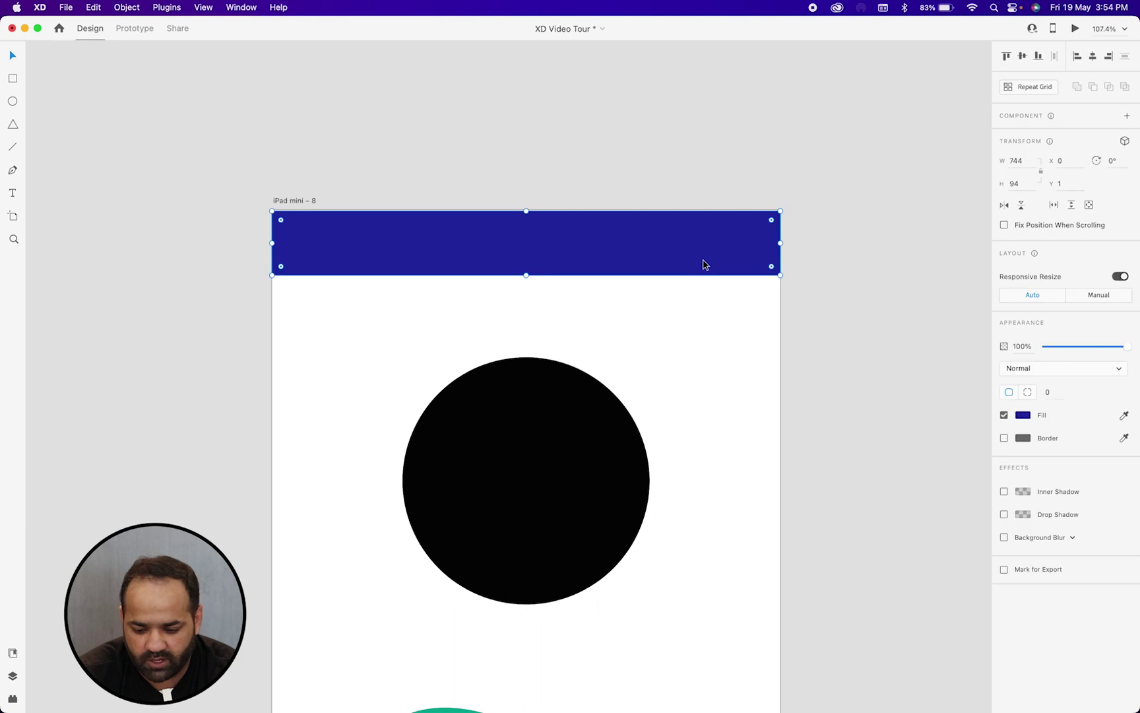
drag(770, 220, 762, 228)
click(1054, 398)
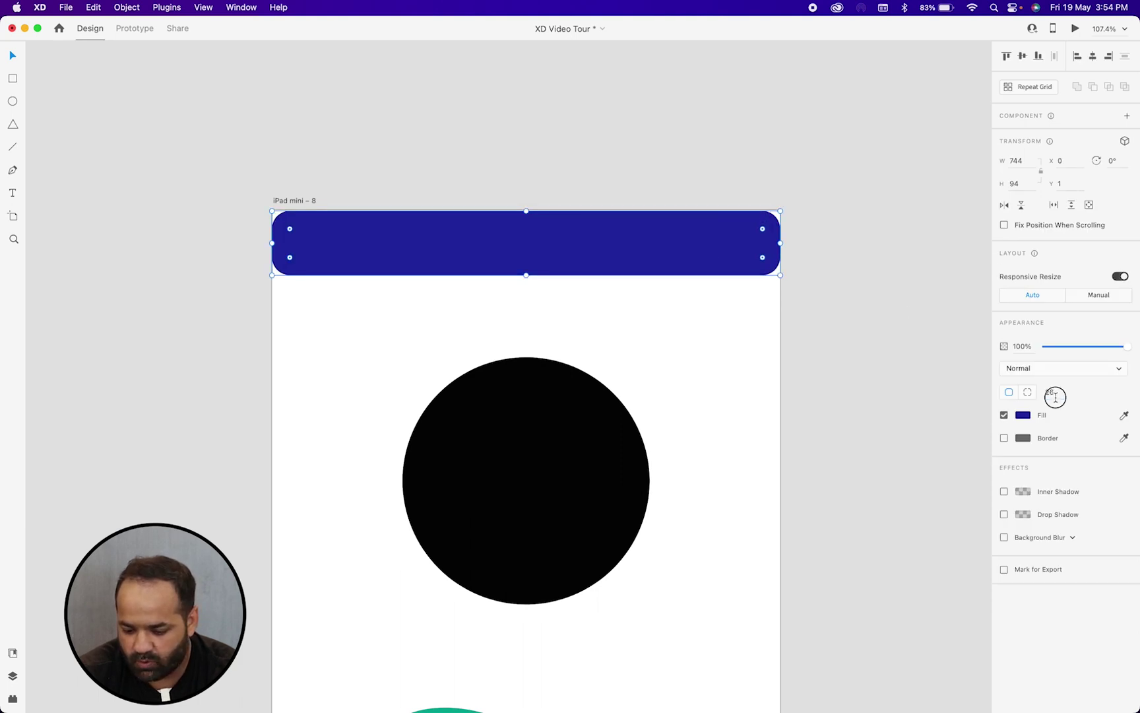
text(24)
key(Return)
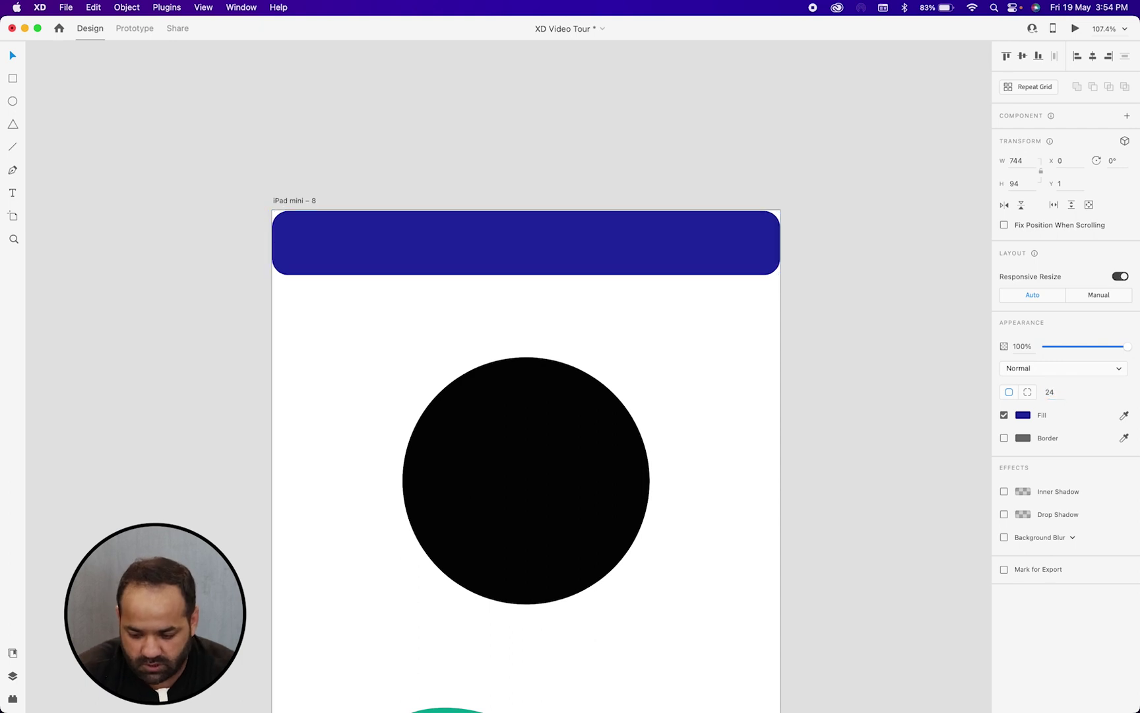
- Narrow the blue bar to about 610 wide and move it down to about X 81, Y 47 on the artboard
scroll(519, 336, down, 5)
drag(646, 118, 644, 136)
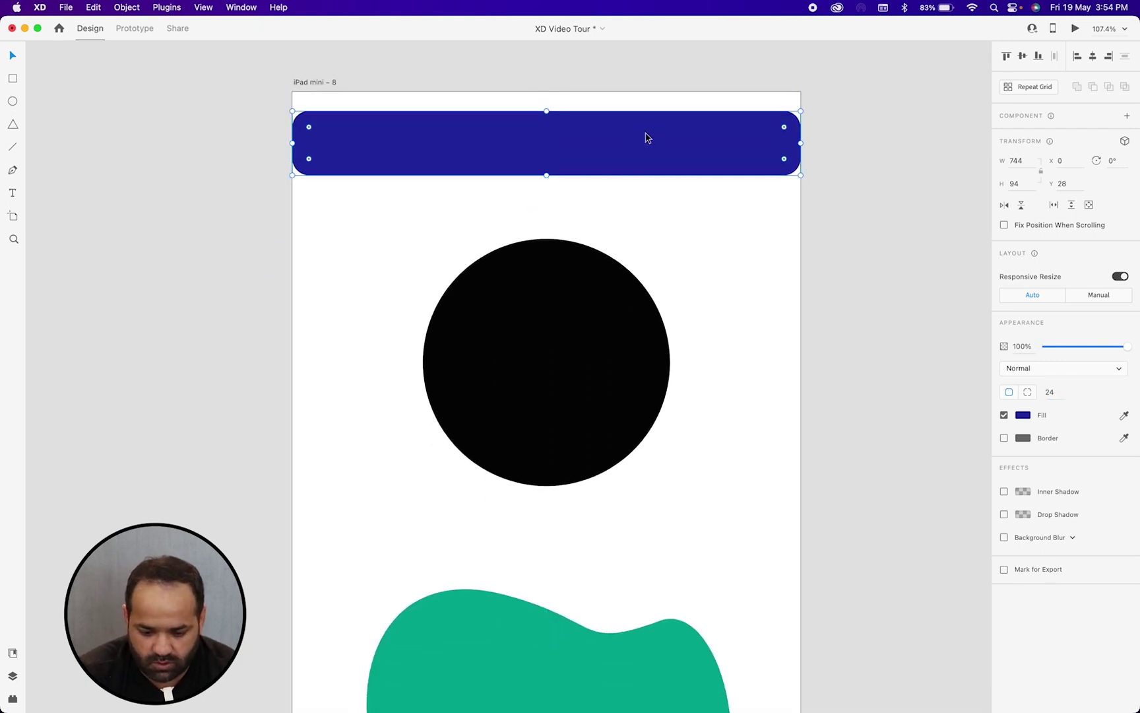
right_click(801, 145)
click(754, 150)
drag(802, 145, 771, 141)
drag(634, 137, 627, 152)
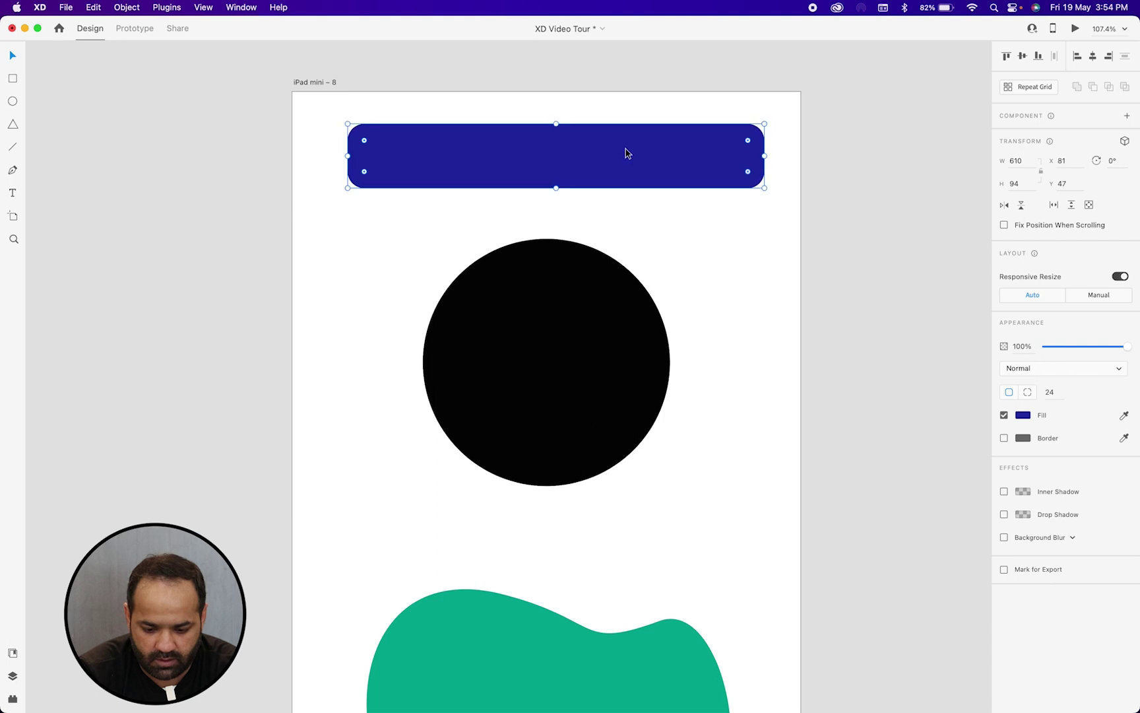
scroll(614, 153, down, 3)
scroll(613, 153, down, 4)
click(807, 305)
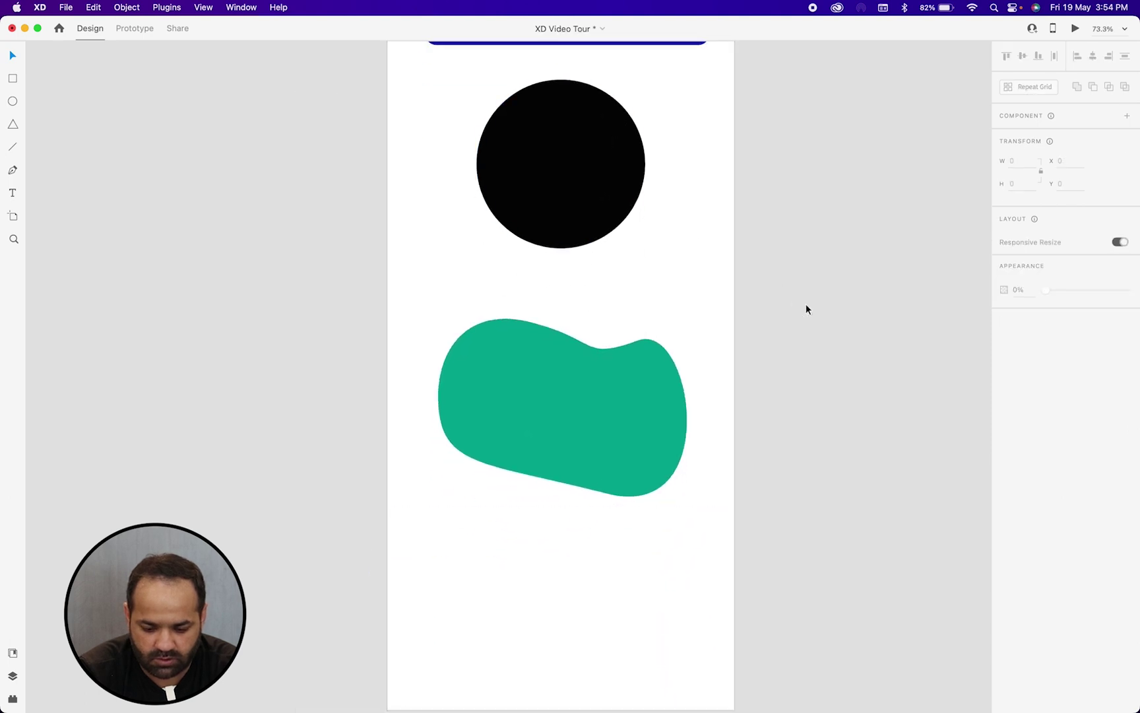
scroll(806, 307, up, 2)
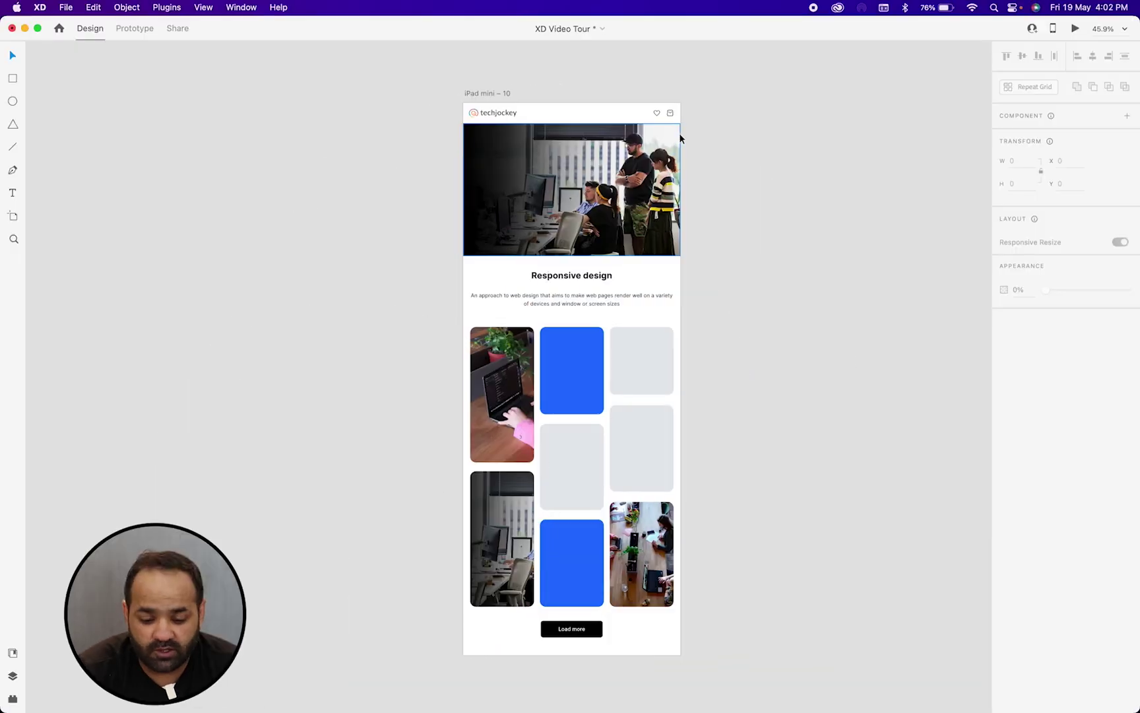
- Shorten the hero image on the techjockey iPad mini artboard to a height of about 435, keeping it 744 wide
scroll(679, 132, right, 3)
scroll(679, 133, down, 2)
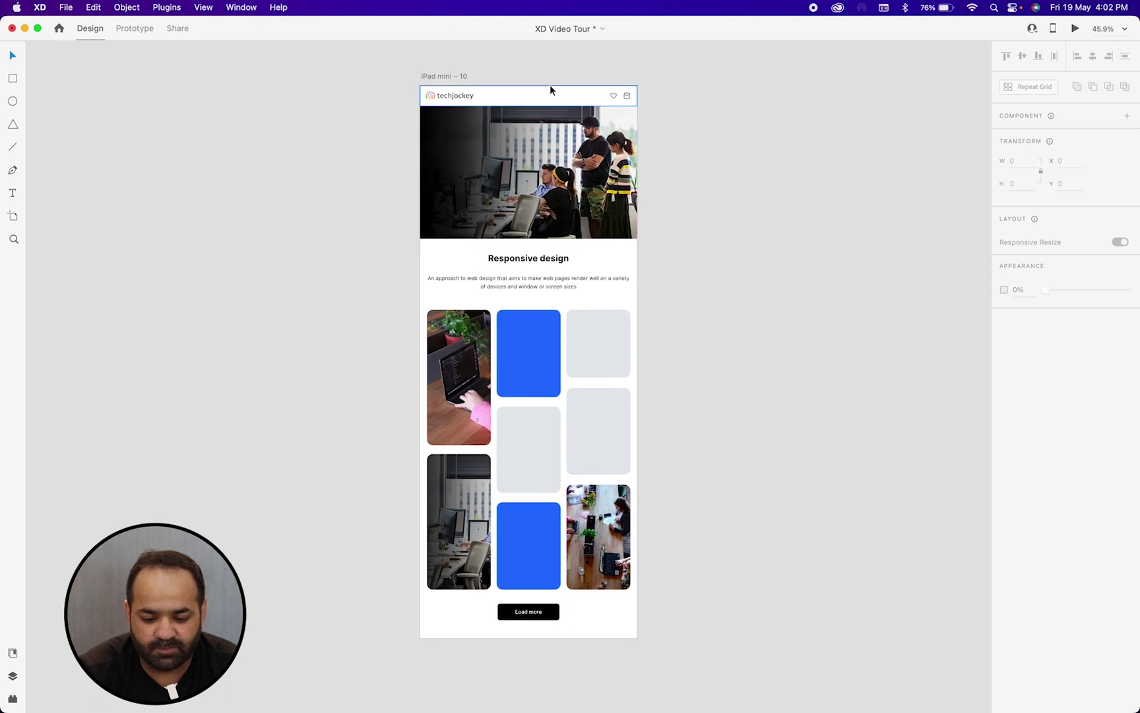
click(462, 77)
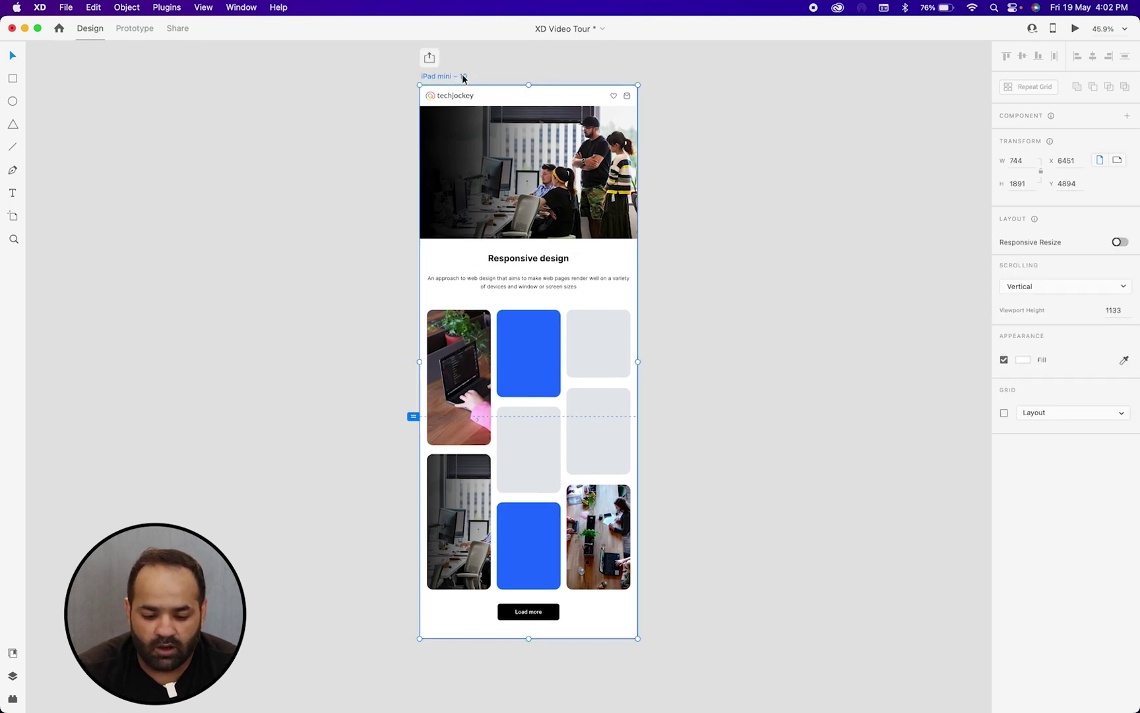
click(535, 174)
mouse_move(527, 240)
mouse_down()
mouse_move(528, 166)
mouse_move(530, 231)
mouse_up()
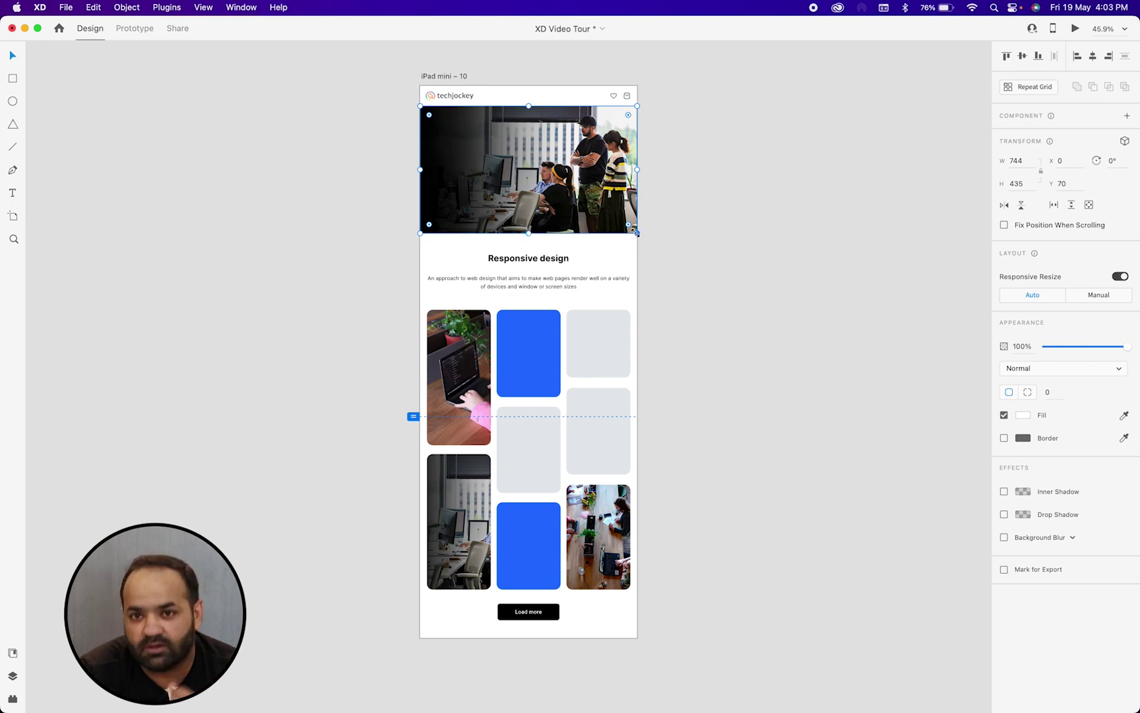
mouse_move(637, 233)
mouse_down()
mouse_move(608, 212)
mouse_move(571, 215)
mouse_move(499, 168)
mouse_move(638, 271)
mouse_move(636, 222)
mouse_move(636, 233)
mouse_up()
click(684, 292)
- Add an iPhone 14 Pro Max artboard beside the iPad mini design
scroll(685, 292, right, 3)
scroll(684, 293, up, 1)
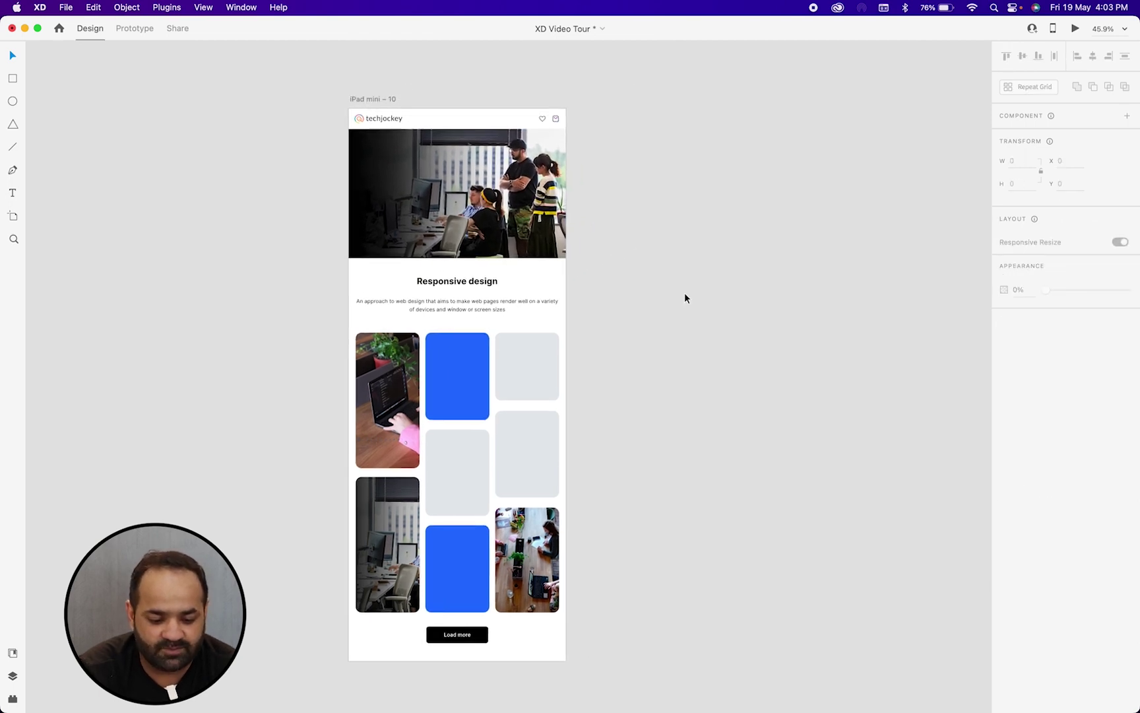
key(a)
click(1053, 78)
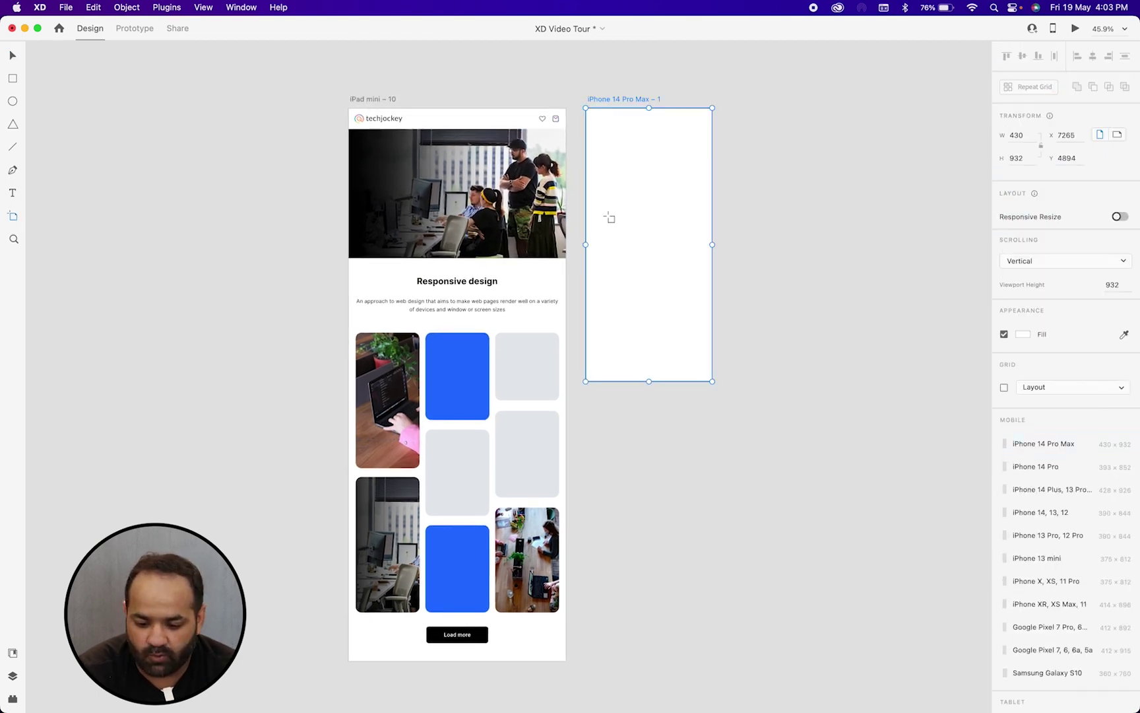
- Draw a rectangle about 372 × 178 near the top of the iPhone 14 Pro Max artboard, at about X 28, Y 66
scroll(669, 192, up, 5)
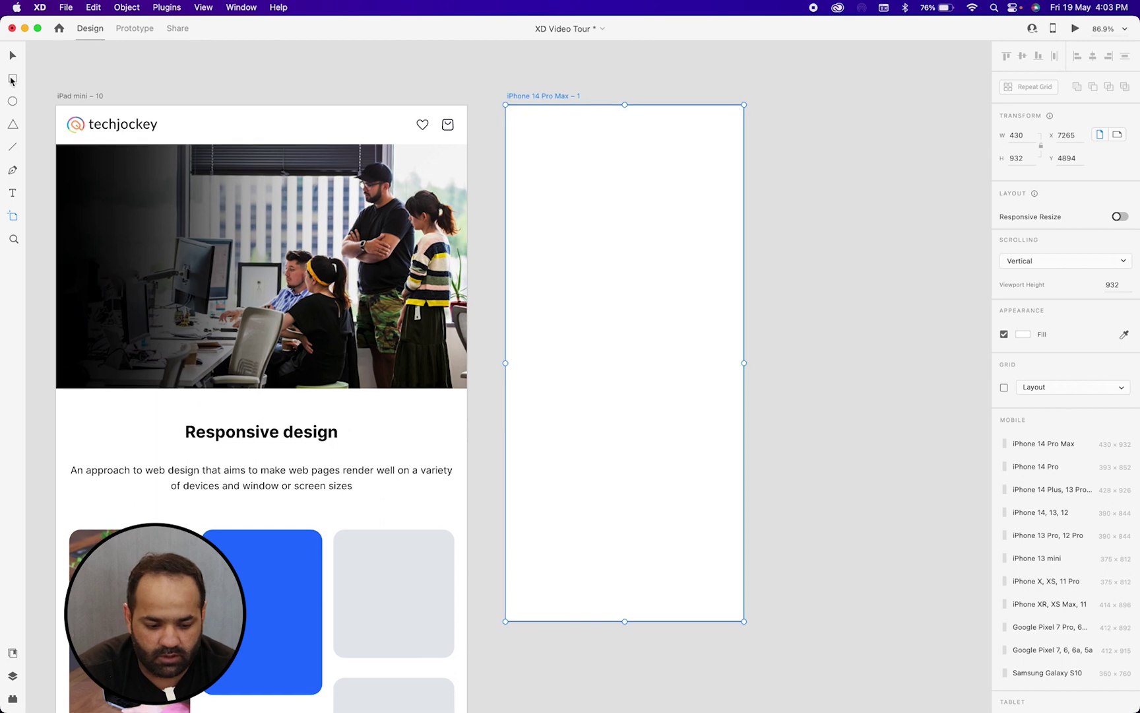
click(12, 80)
drag(522, 142, 727, 242)
scroll(725, 240, right, 3)
scroll(725, 240, up, 1)
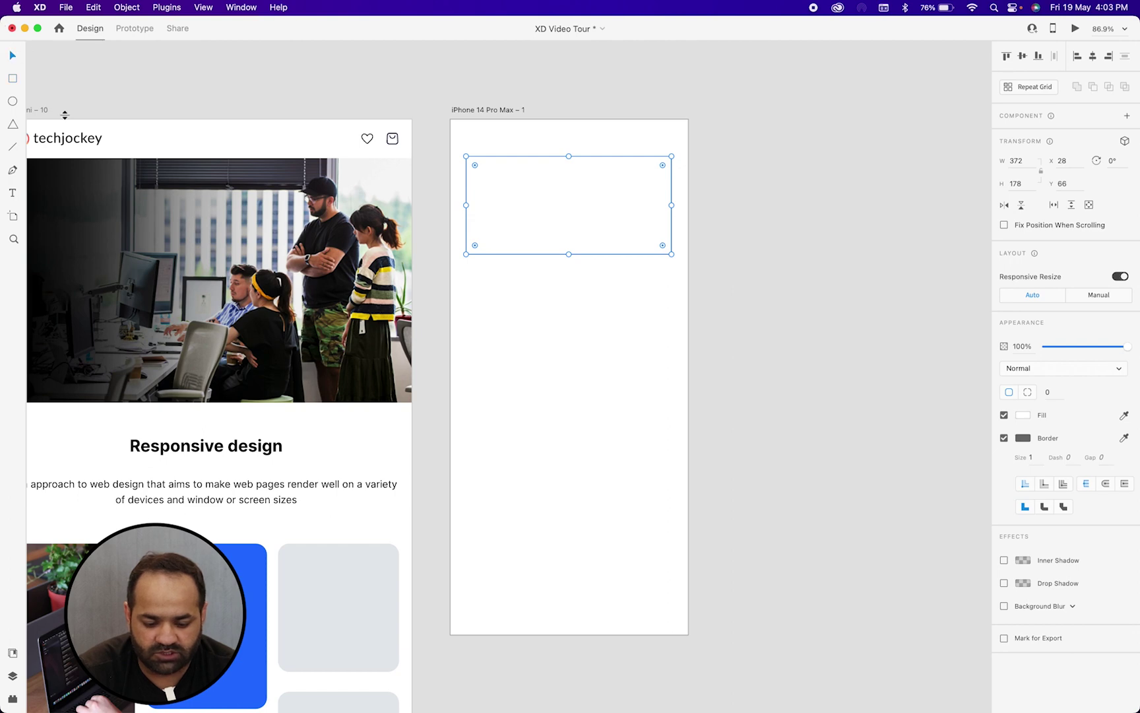
- Fill the rectangle on the iPhone 14 Pro Max artboard with the overhead office-table photo from Finder
mouse_move(402, 686)
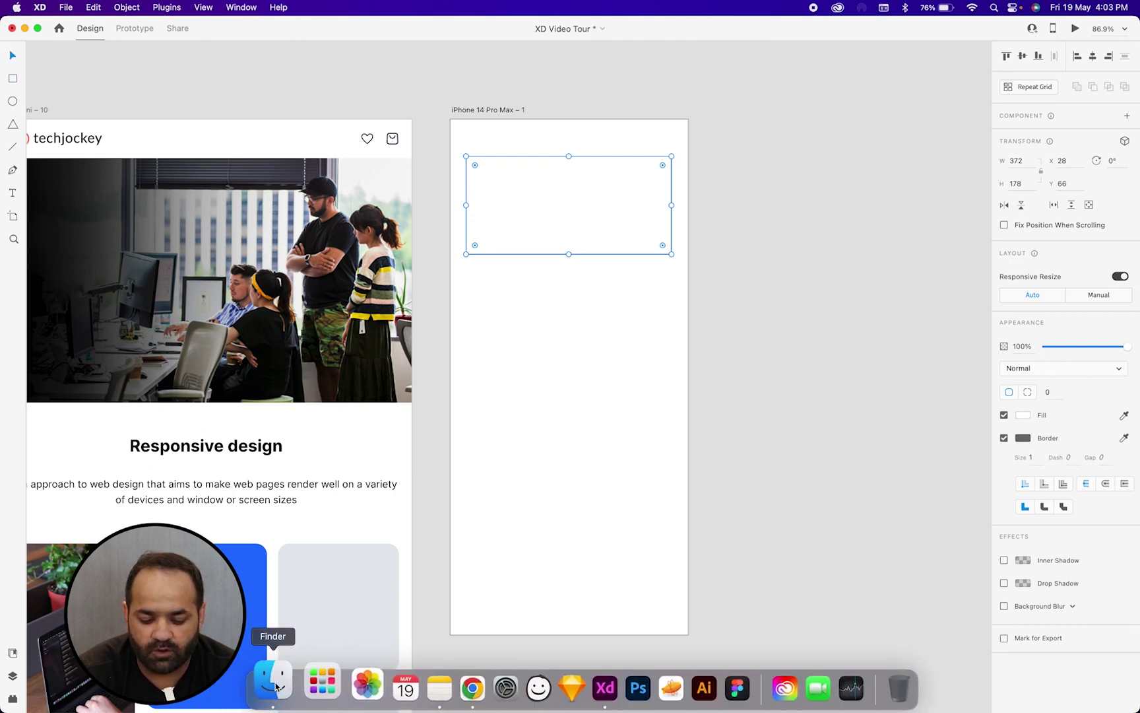
click(276, 687)
drag(863, 308, 572, 209)
click(729, 165)
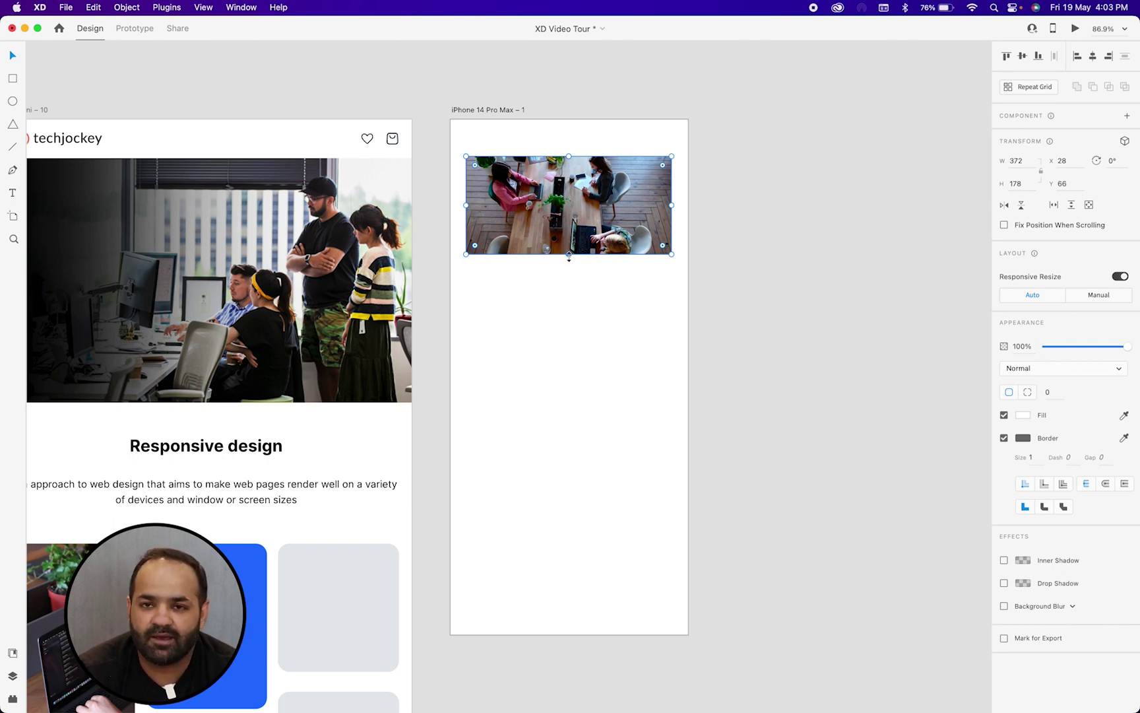
- Stretch the photo rectangle to a height of about 266 and move it nearer the artboard's upper edge
drag(568, 254, 610, 305)
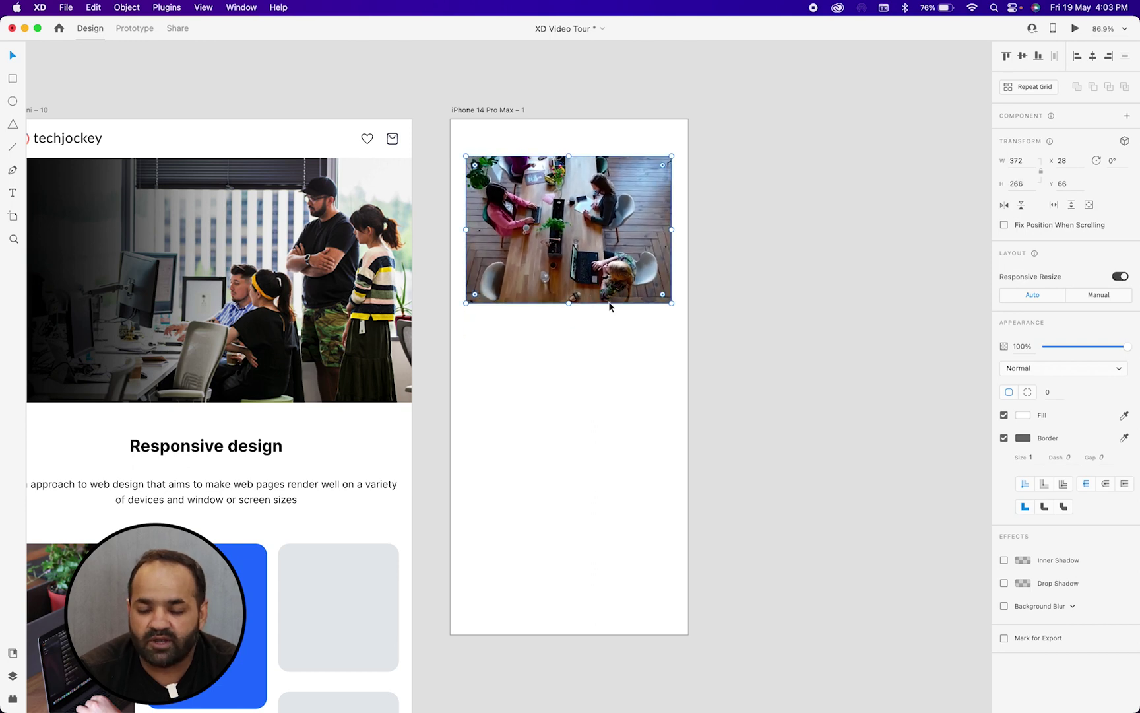
drag(651, 188, 672, 170)
click(690, 210)
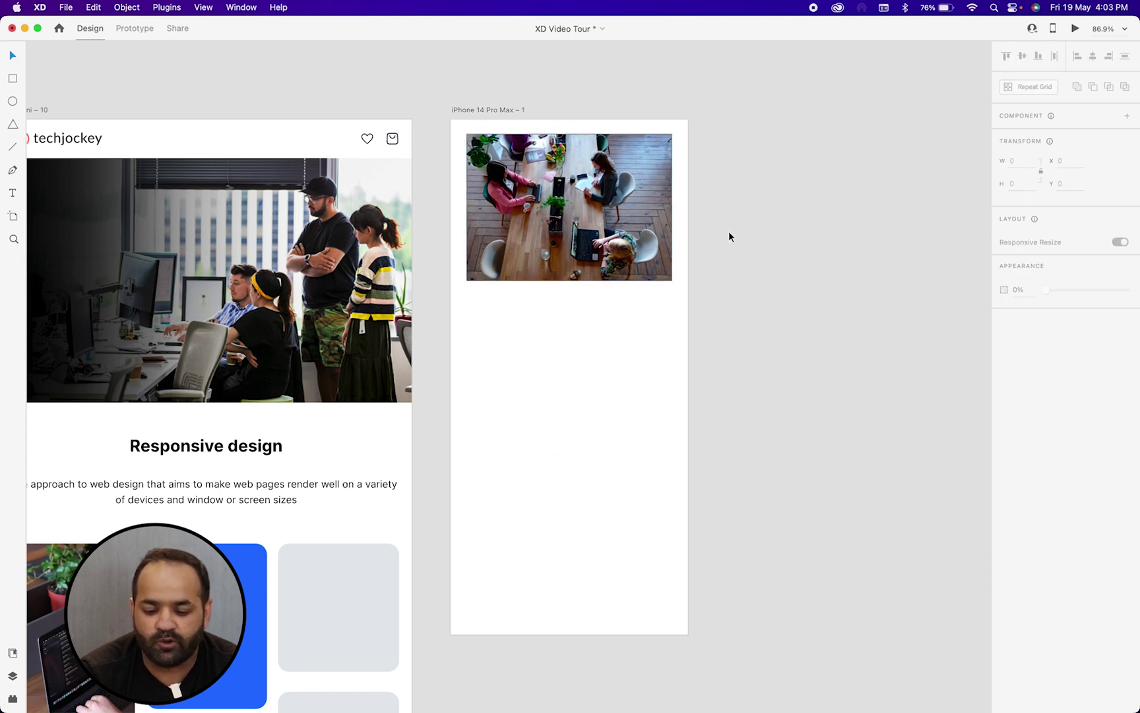
- Select the header on the iPad mini – 3 artboard and expand its layer group to examine its contents
scroll(729, 236, up, 3)
scroll(728, 236, down, 4)
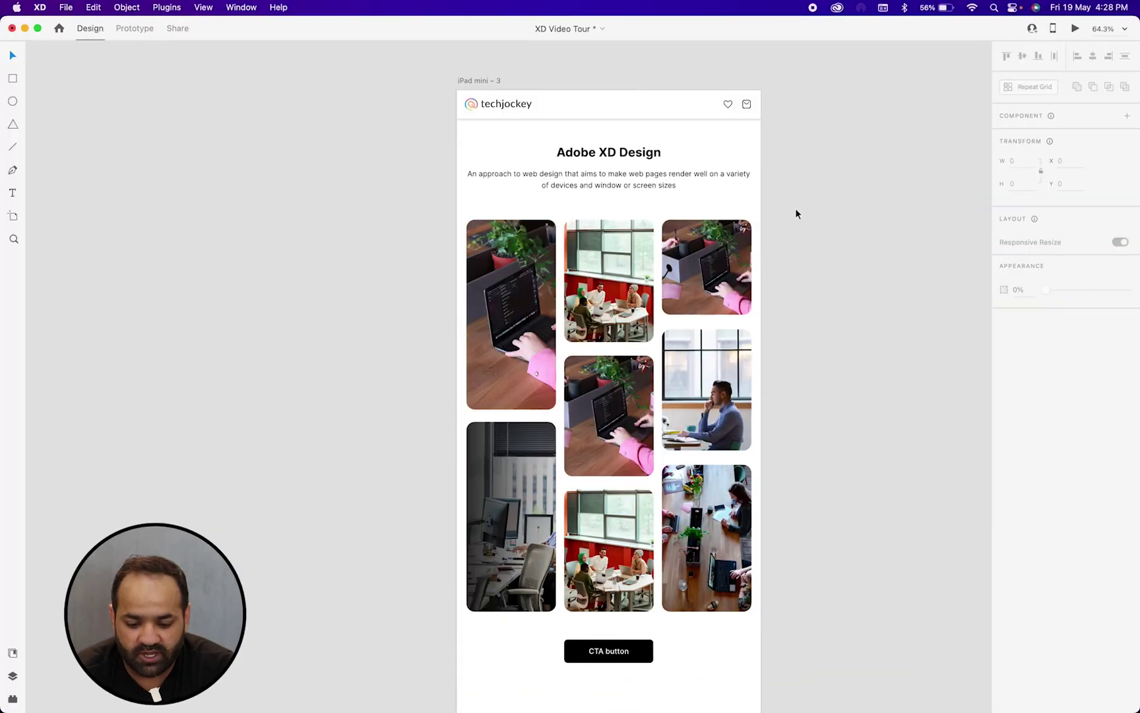
scroll(796, 208, up, 2)
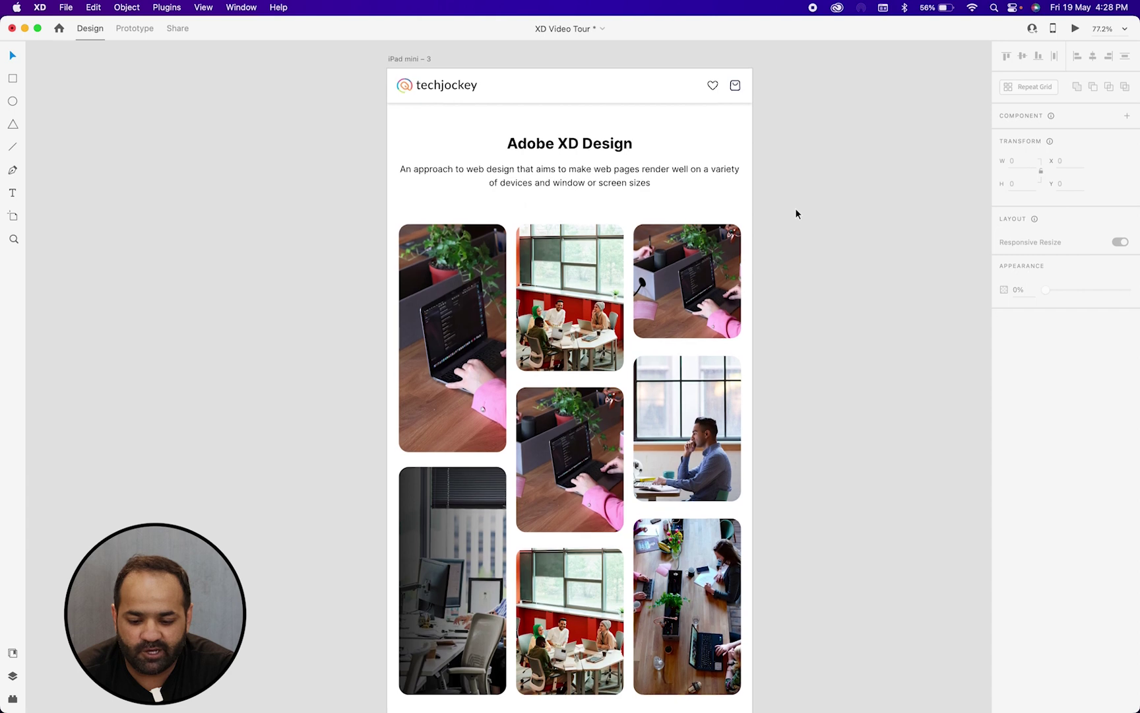
scroll(796, 207, up, 1)
click(657, 117)
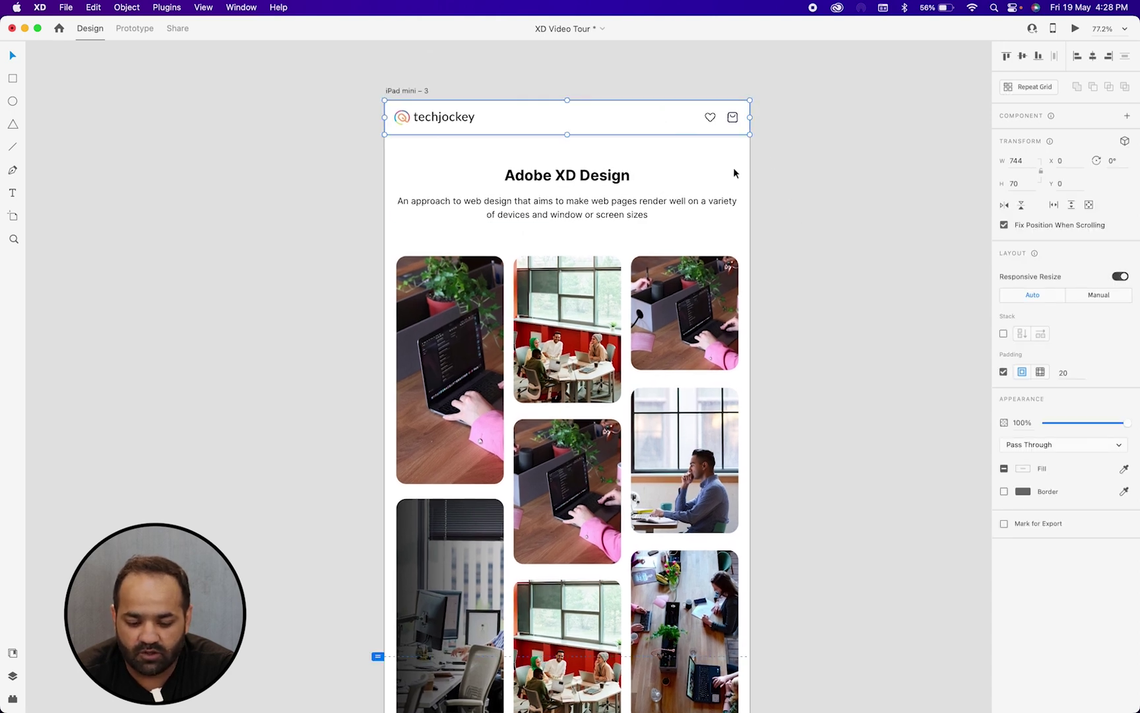
click(11, 677)
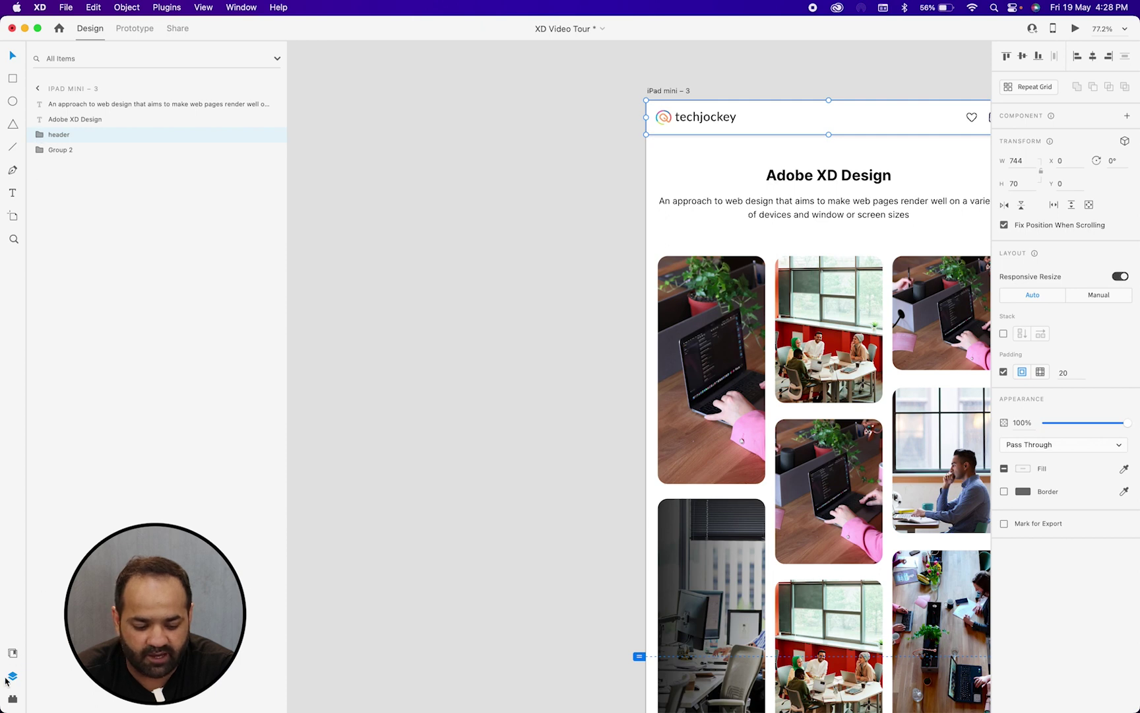
click(38, 135)
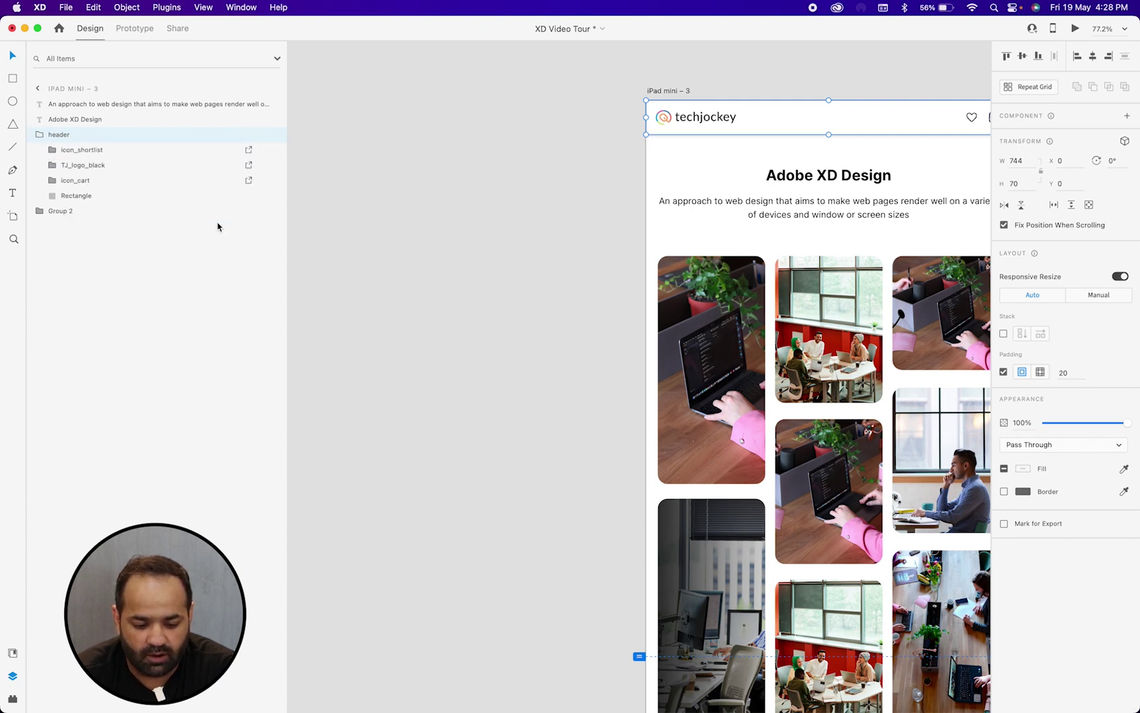
scroll(792, 264, right, 5)
click(690, 107)
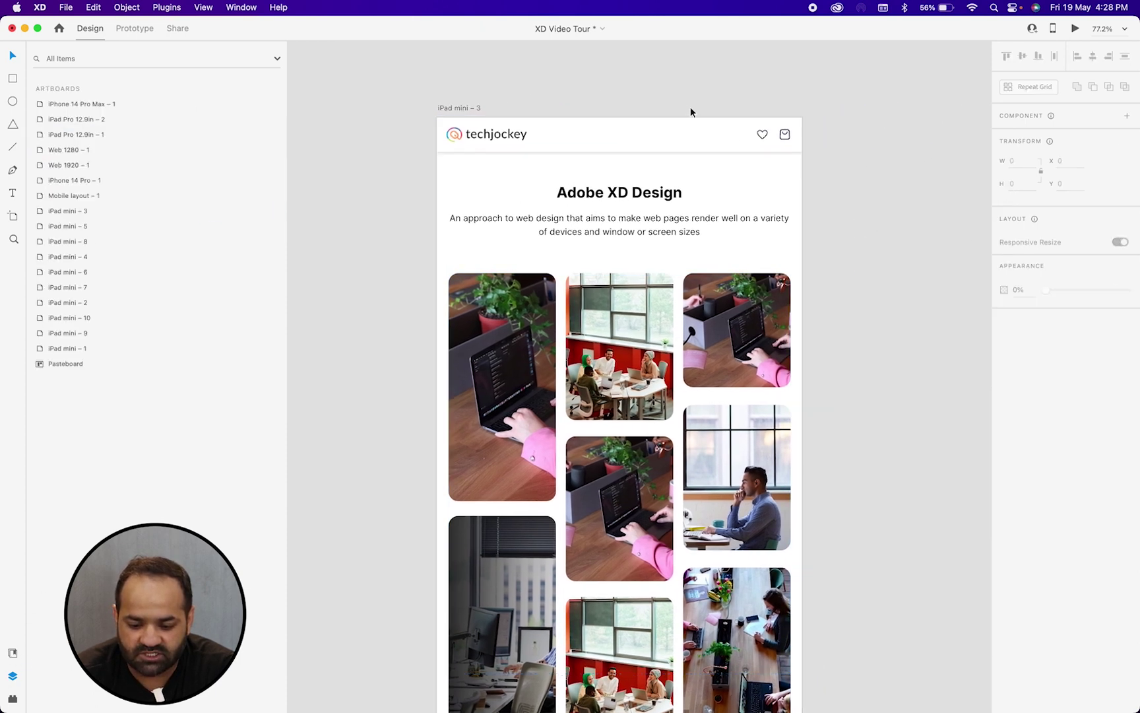
click(704, 139)
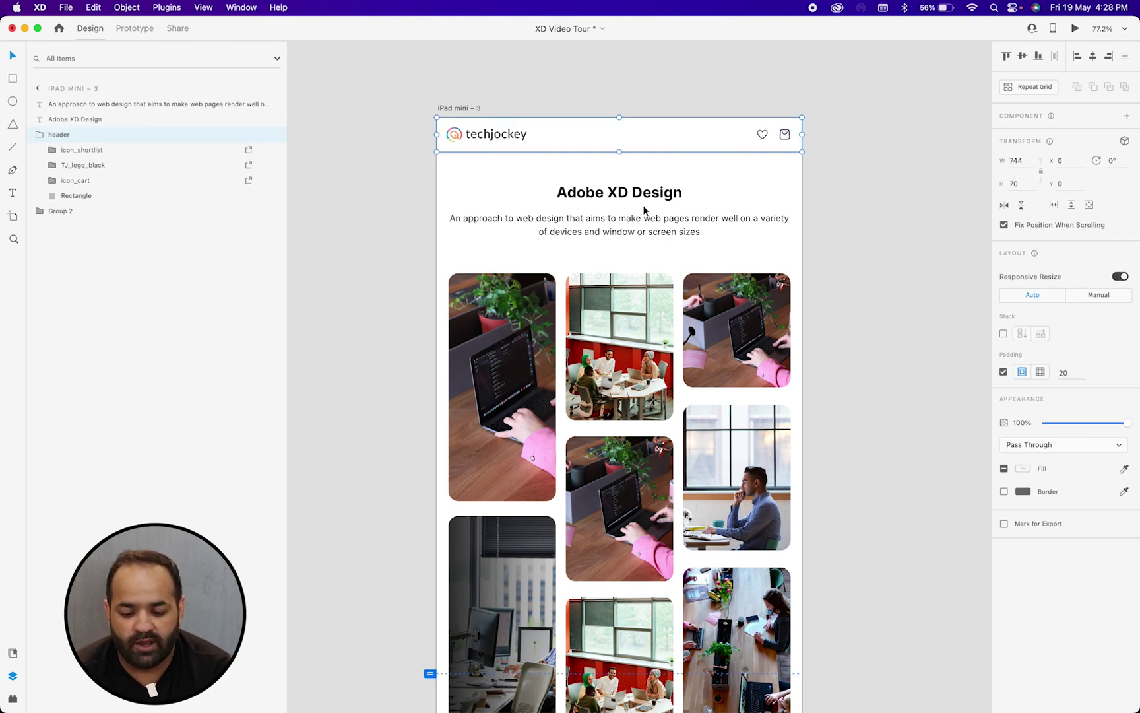
- Select the Adobe XD Design heading and examine its text, appearance and effects properties
click(658, 196)
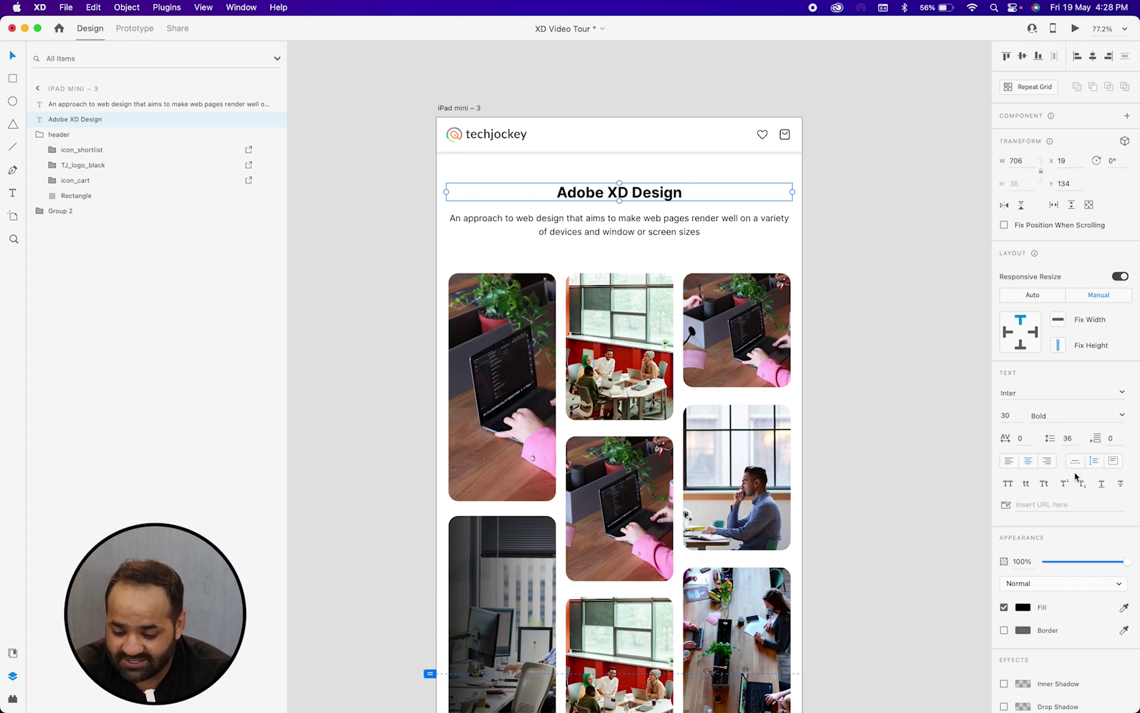
scroll(1074, 477, down, 3)
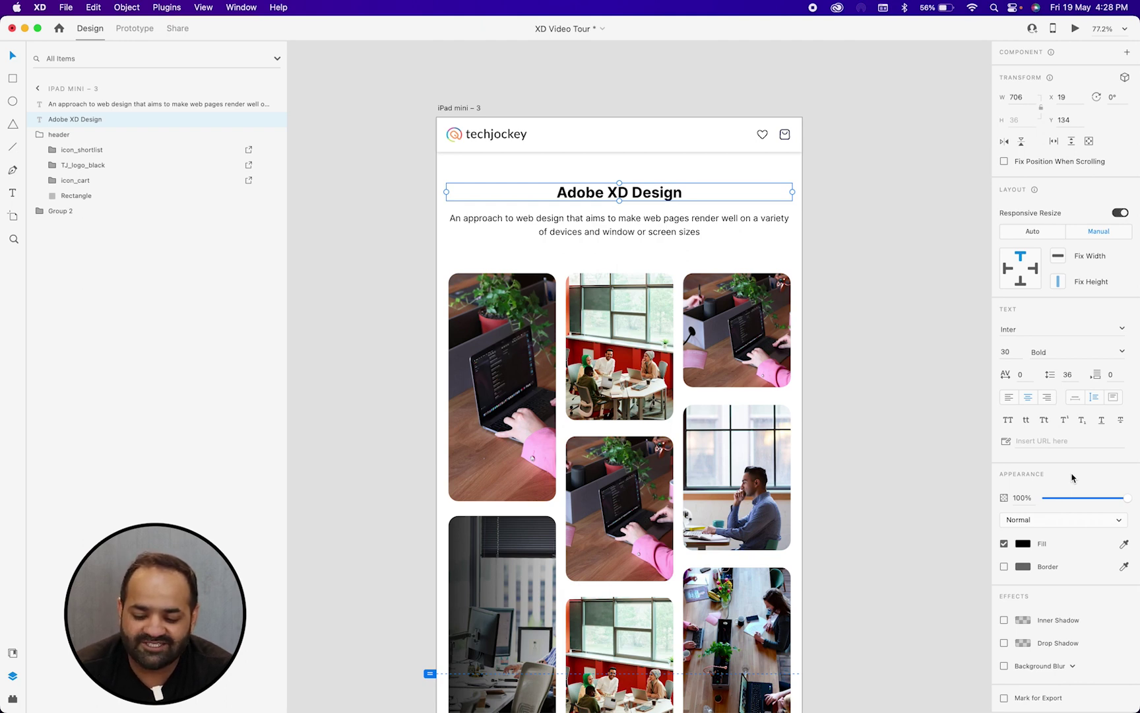
scroll(921, 449, down, 2)
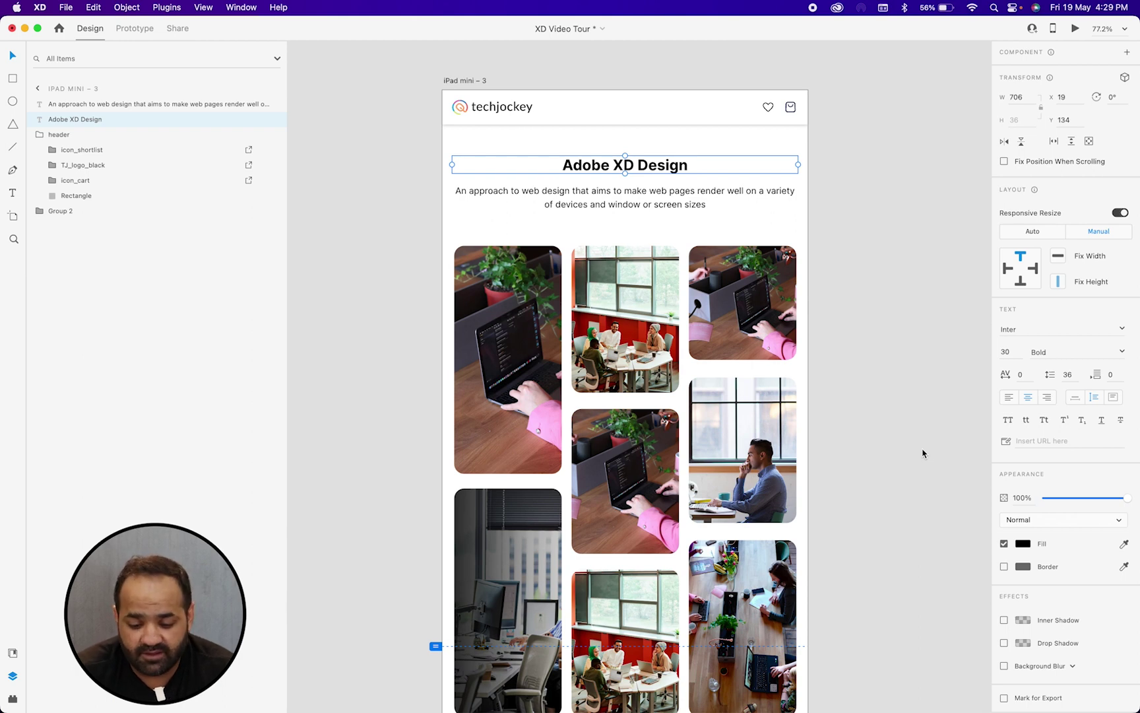
- Enlarge and shift the photo of the man by the window inside its rounded card without resizing the card
scroll(923, 453, down, 3)
click(778, 252)
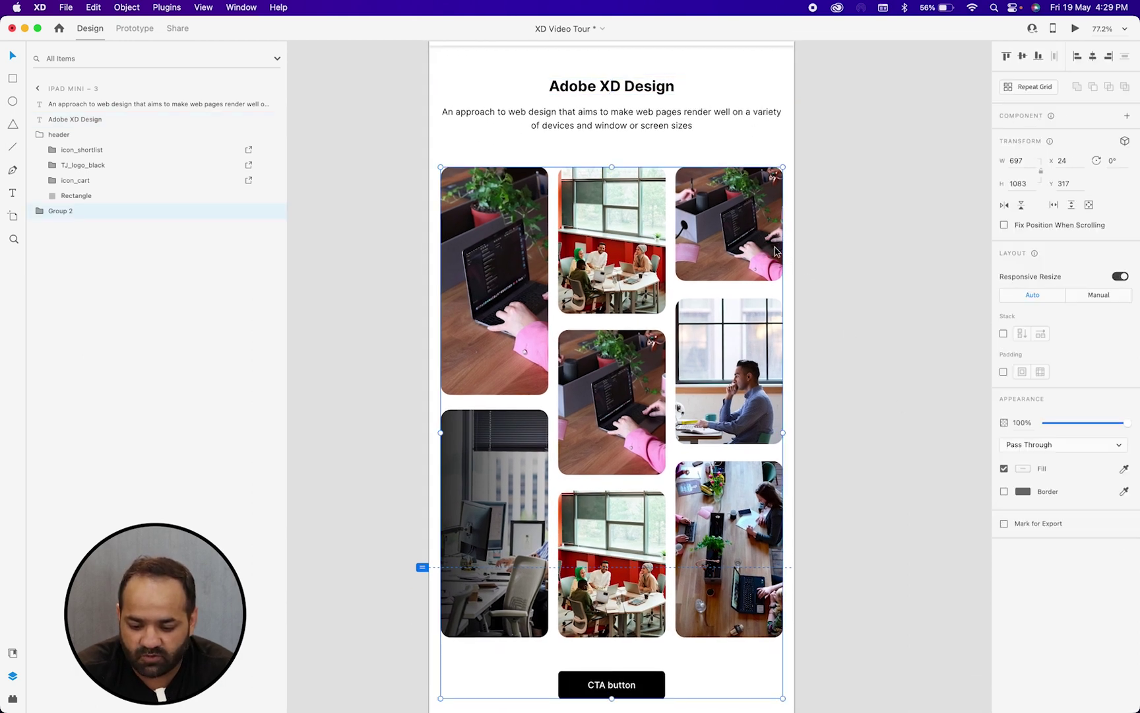
double_click(746, 351)
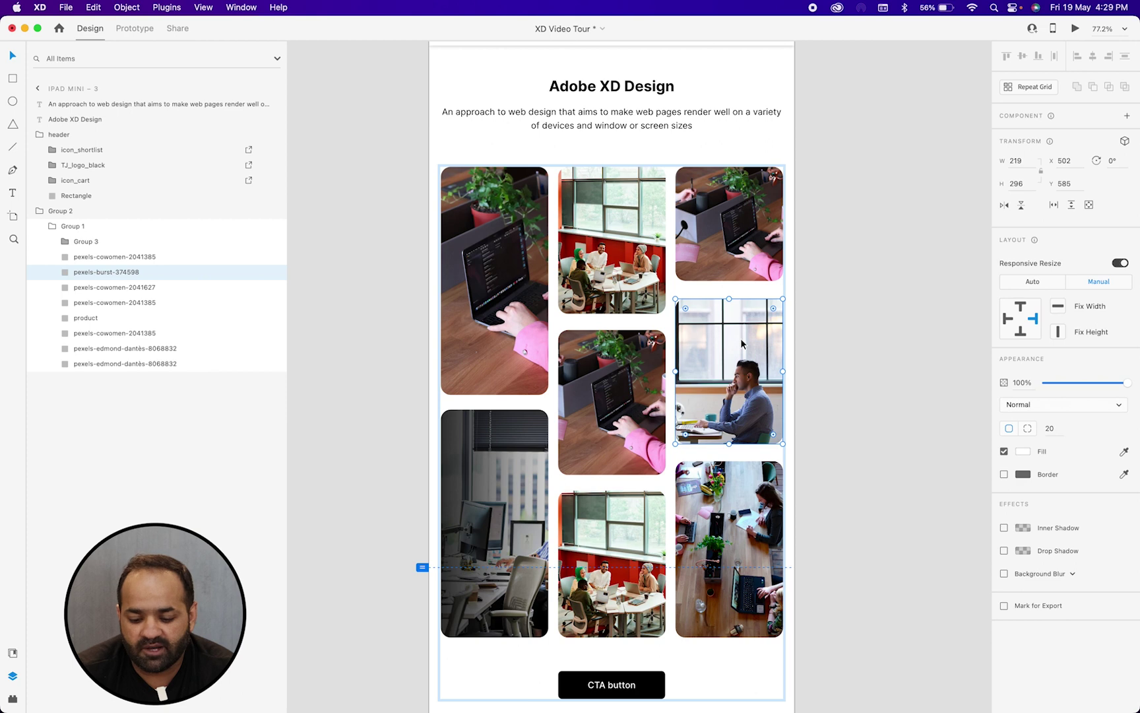
double_click(741, 342)
mouse_move(816, 367)
mouse_down()
mouse_move(814, 331)
mouse_move(807, 366)
mouse_up()
drag(850, 281, 887, 241)
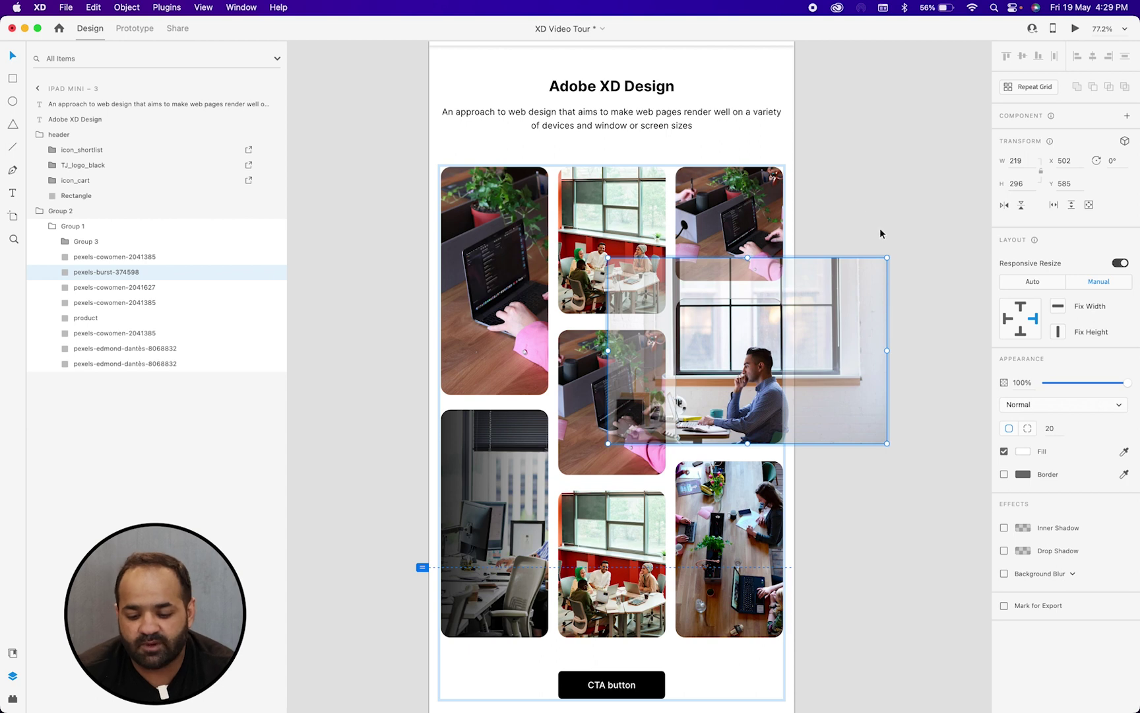
key(Escape)
scroll(850, 196, down, 2)
key(Escape)
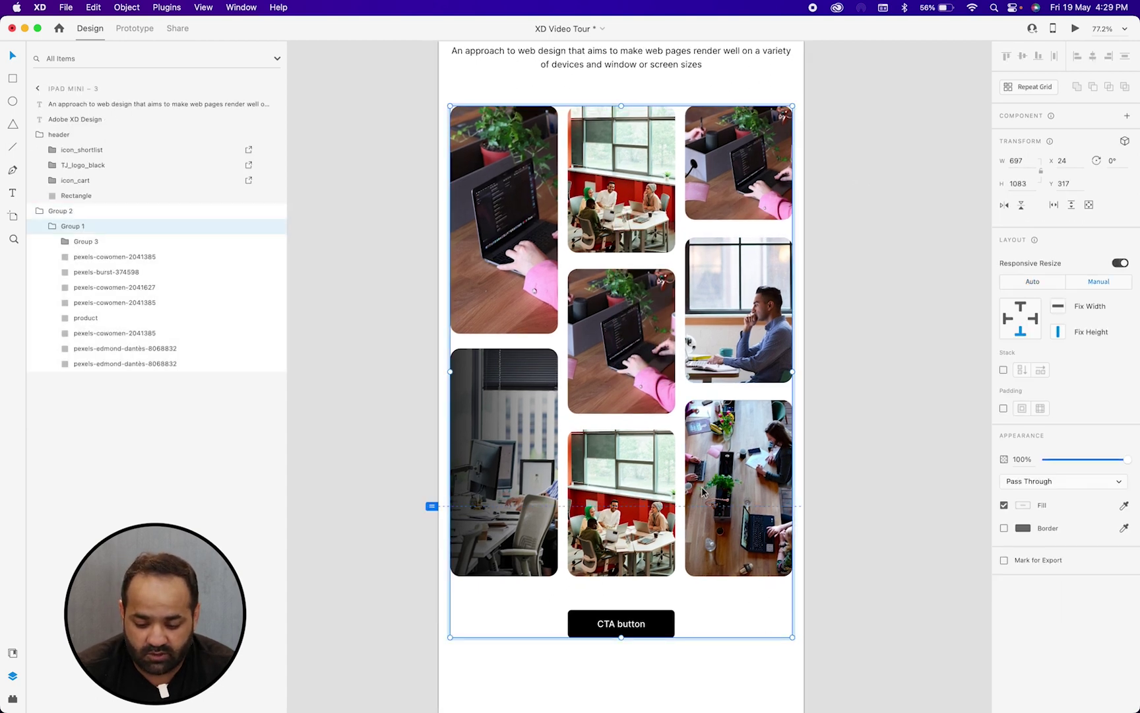
- Replace the overhead office photo in the third column's lowest card with a solid dark blue fill
double_click(712, 477)
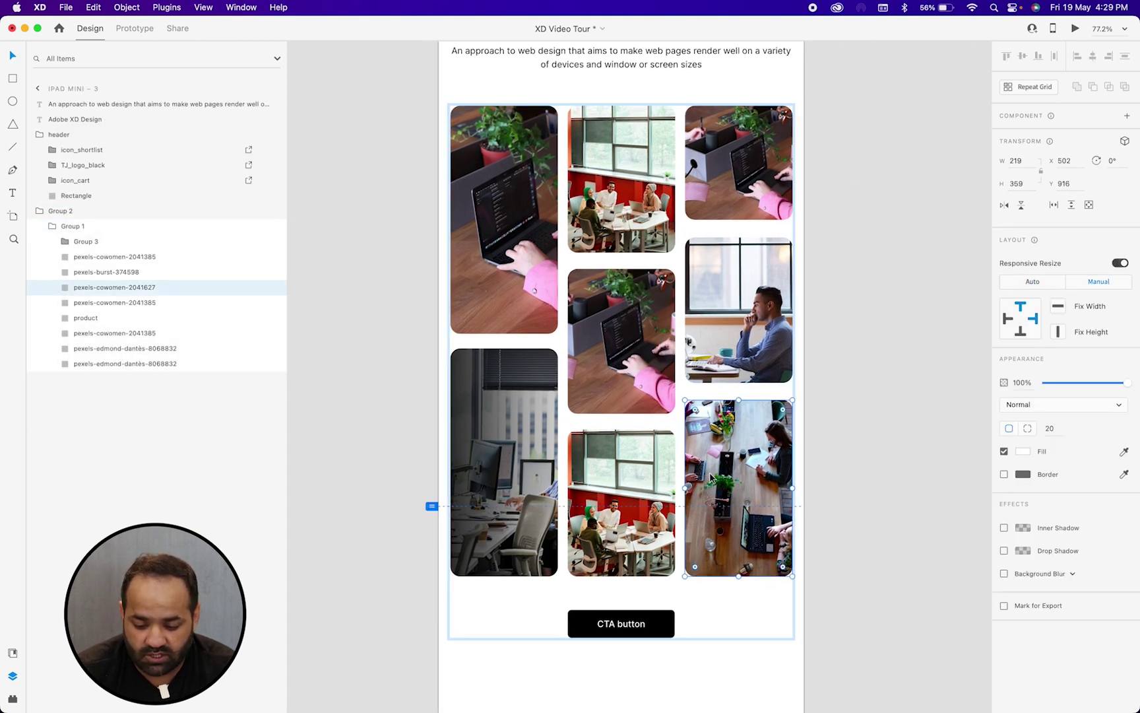
click(1025, 457)
mouse_move(968, 433)
mouse_down()
mouse_move(969, 414)
mouse_move(982, 433)
mouse_up()
click(898, 301)
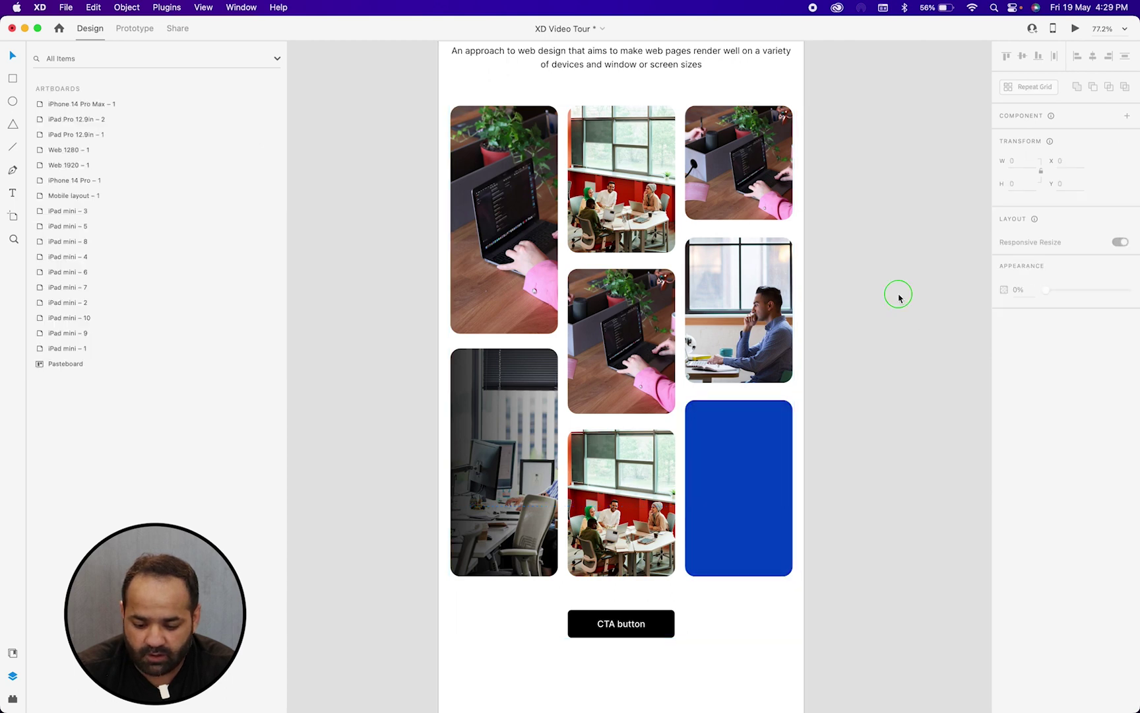
- Change the CTA button's background rectangle fill from black to a dark grey
click(658, 569)
scroll(657, 566, down, 3)
scroll(653, 528, up, 5)
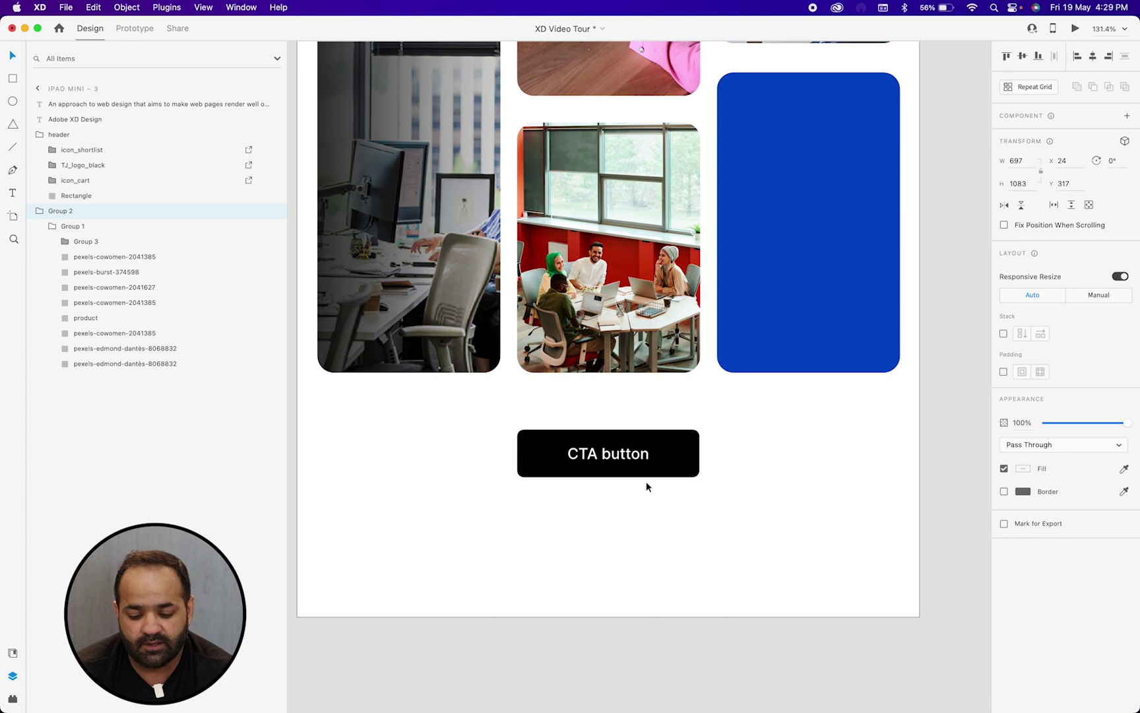
super+click(637, 457)
click(680, 455)
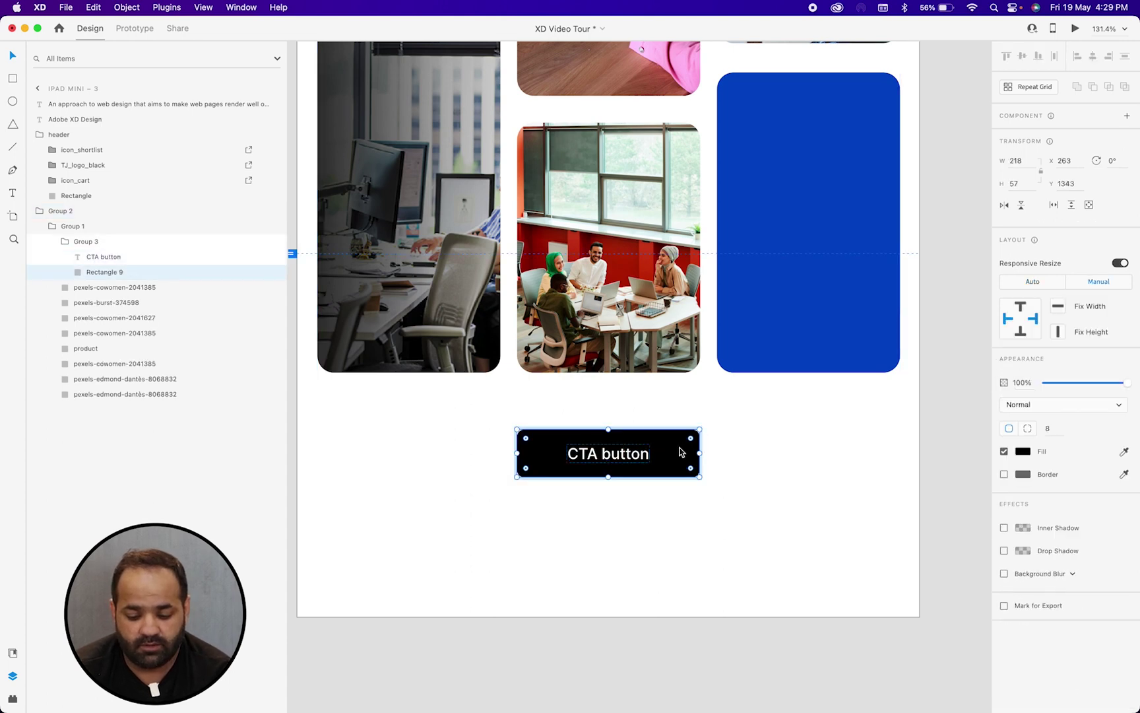
scroll(680, 455, down, 2)
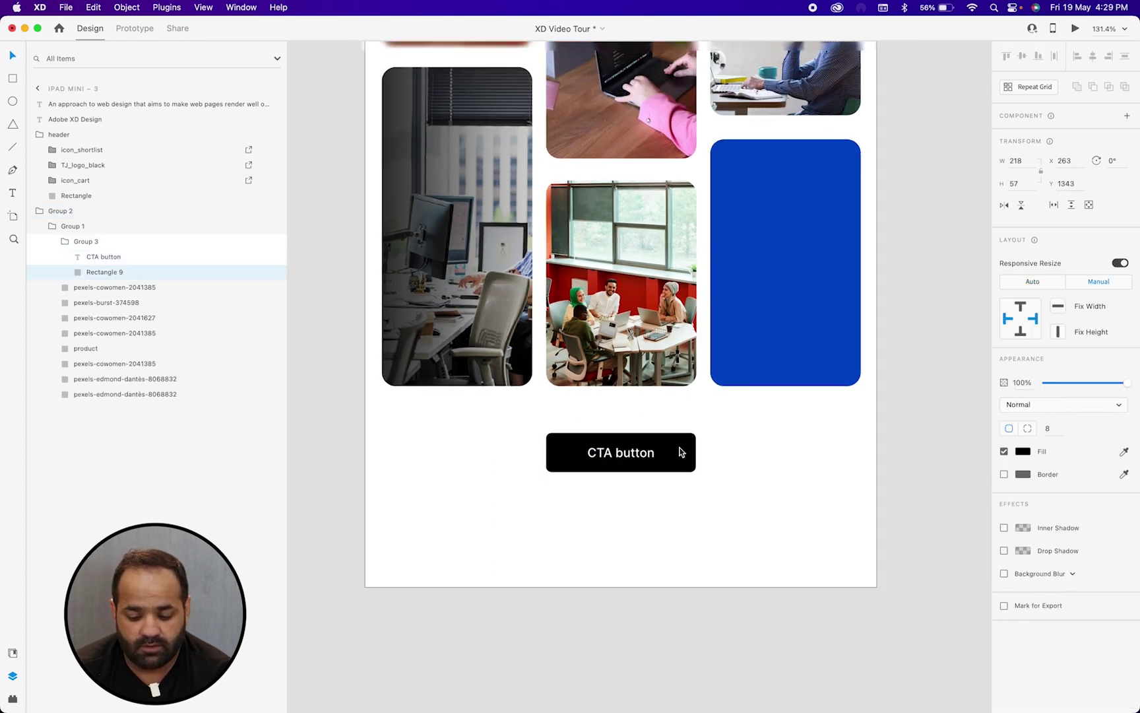
click(1023, 453)
click(914, 444)
drag(914, 444, 871, 471)
click(981, 429)
click(934, 428)
click(941, 274)
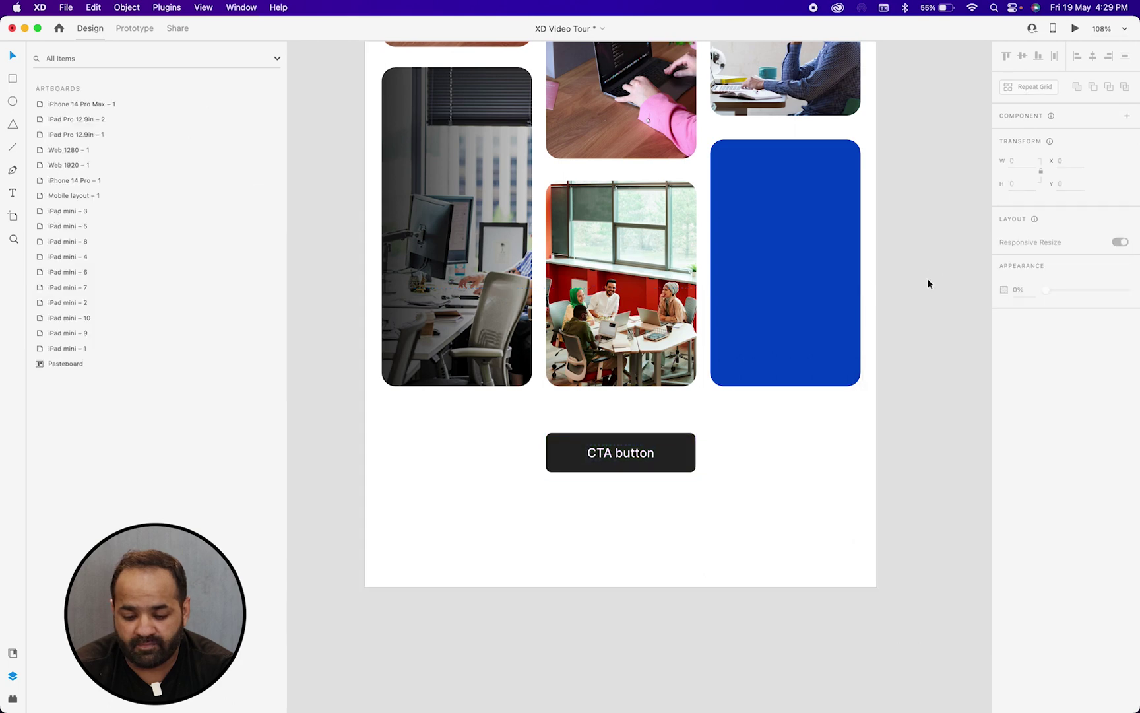
- Select the iPad mini – 6 artboard beside iPad mini – 3 and switch to Prototype mode
scroll(927, 278, up, 1)
scroll(927, 277, up, 10)
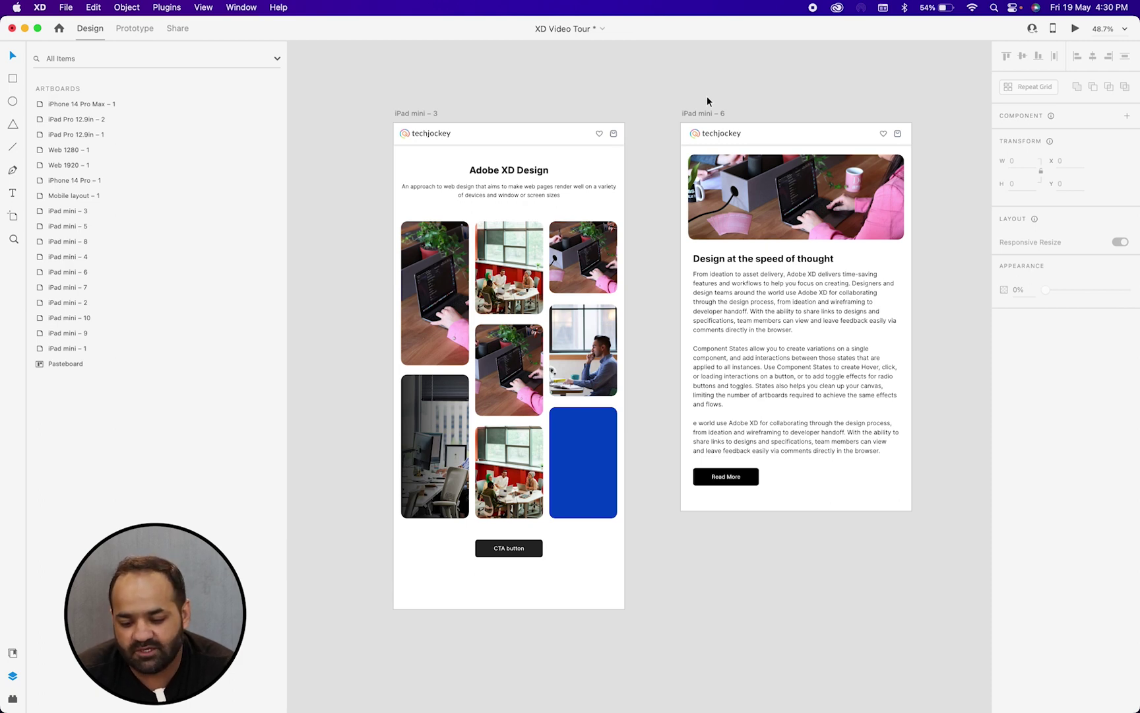
click(711, 114)
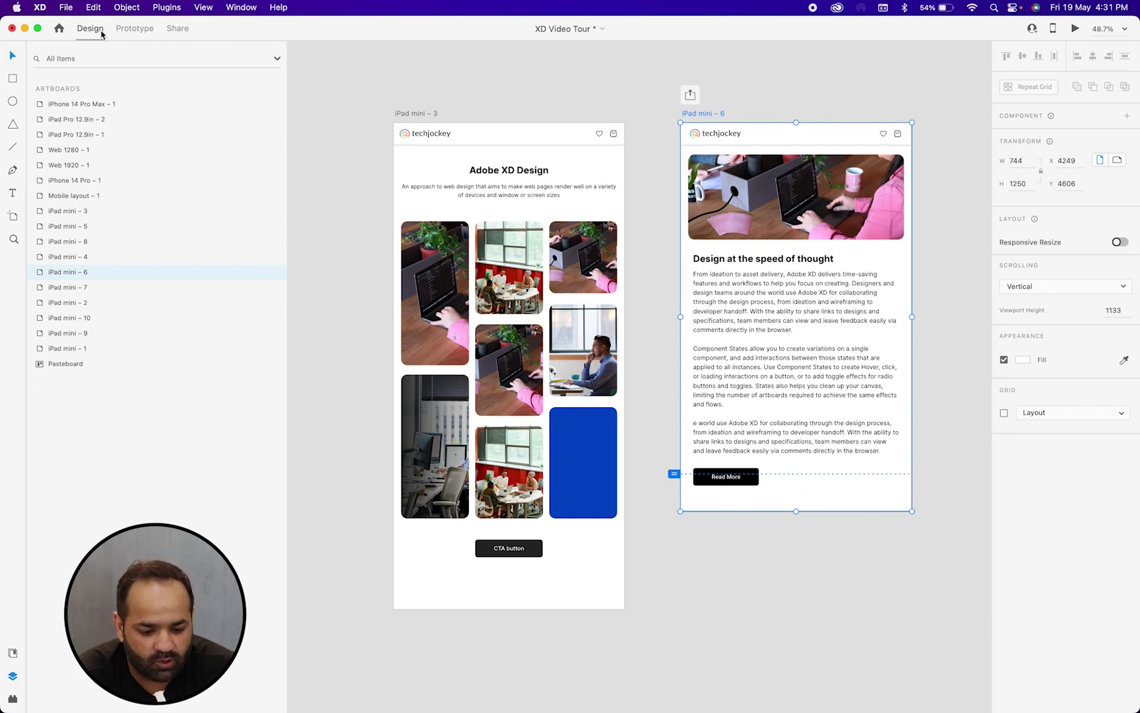
click(132, 29)
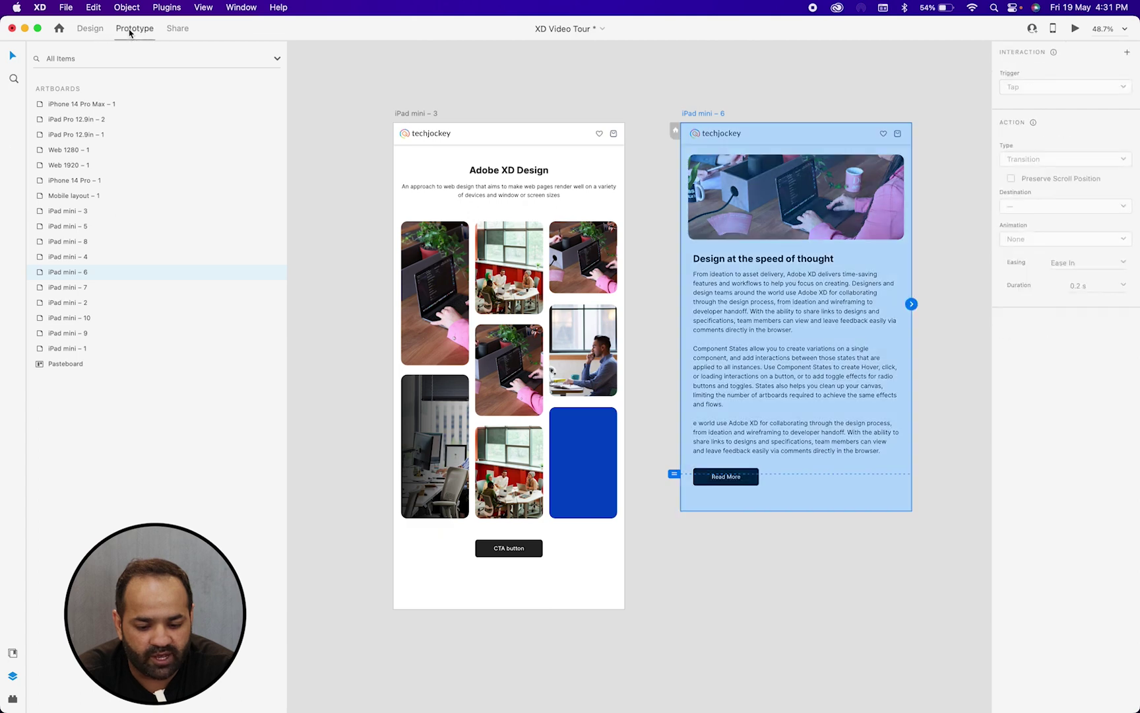
- Link the tall laptop photo in the first column of iPad mini – 3 to the iPad mini – 6 artboard
click(430, 114)
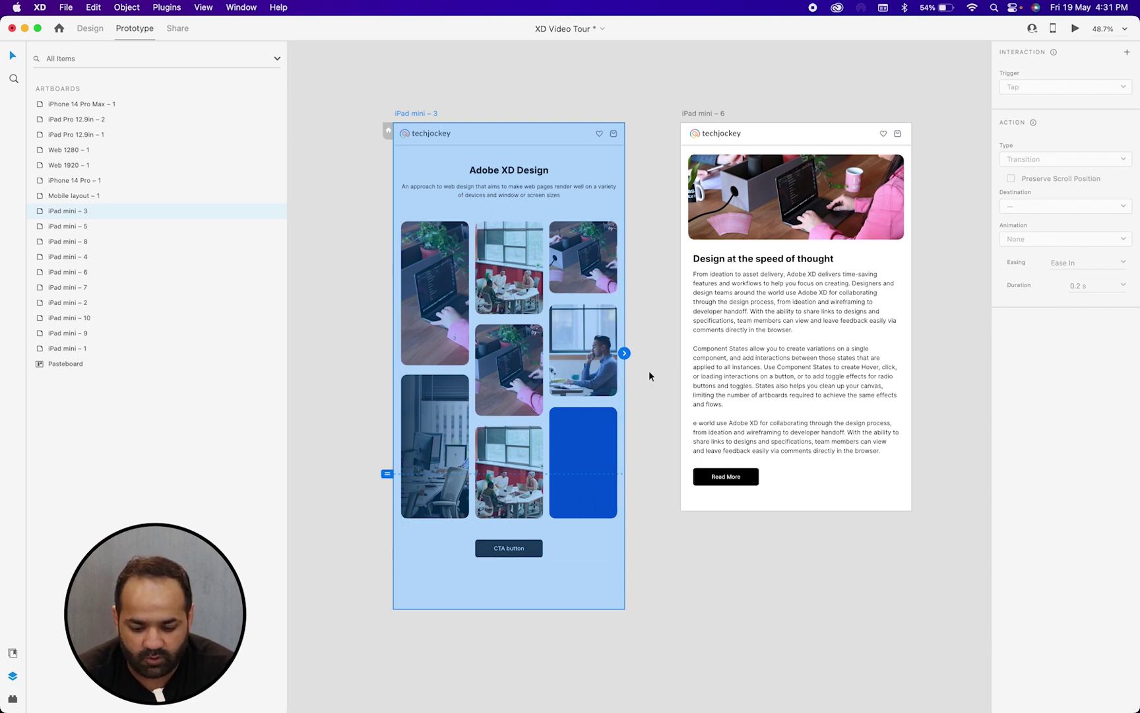
click(457, 337)
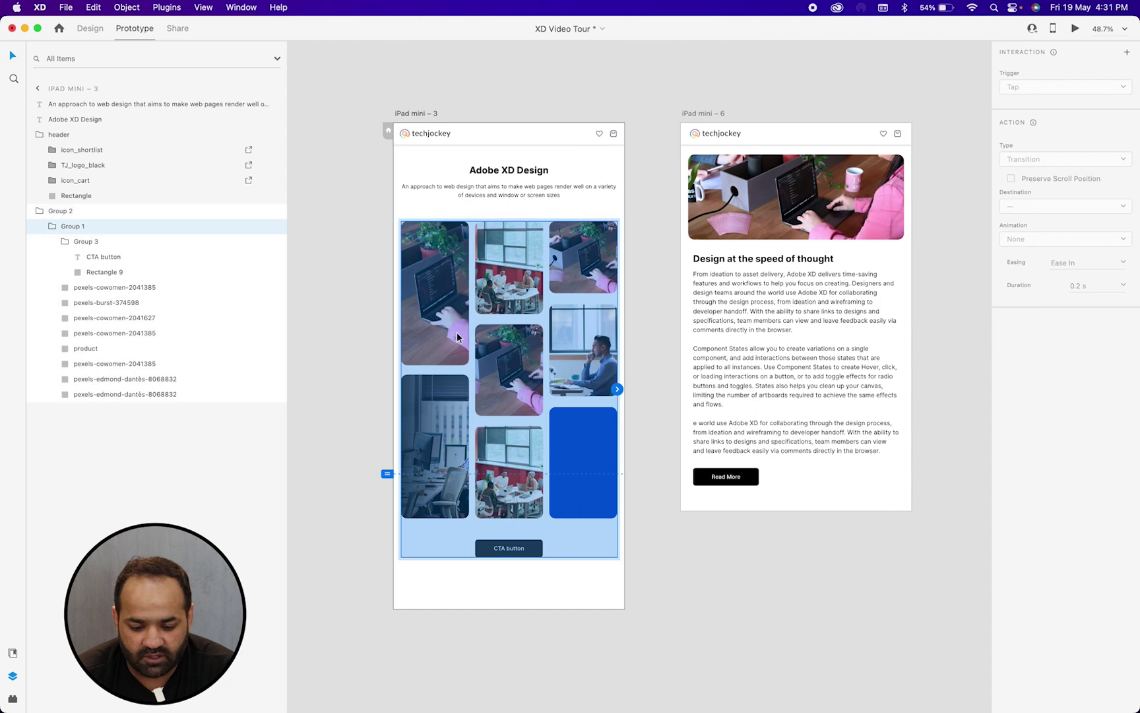
double_click(457, 336)
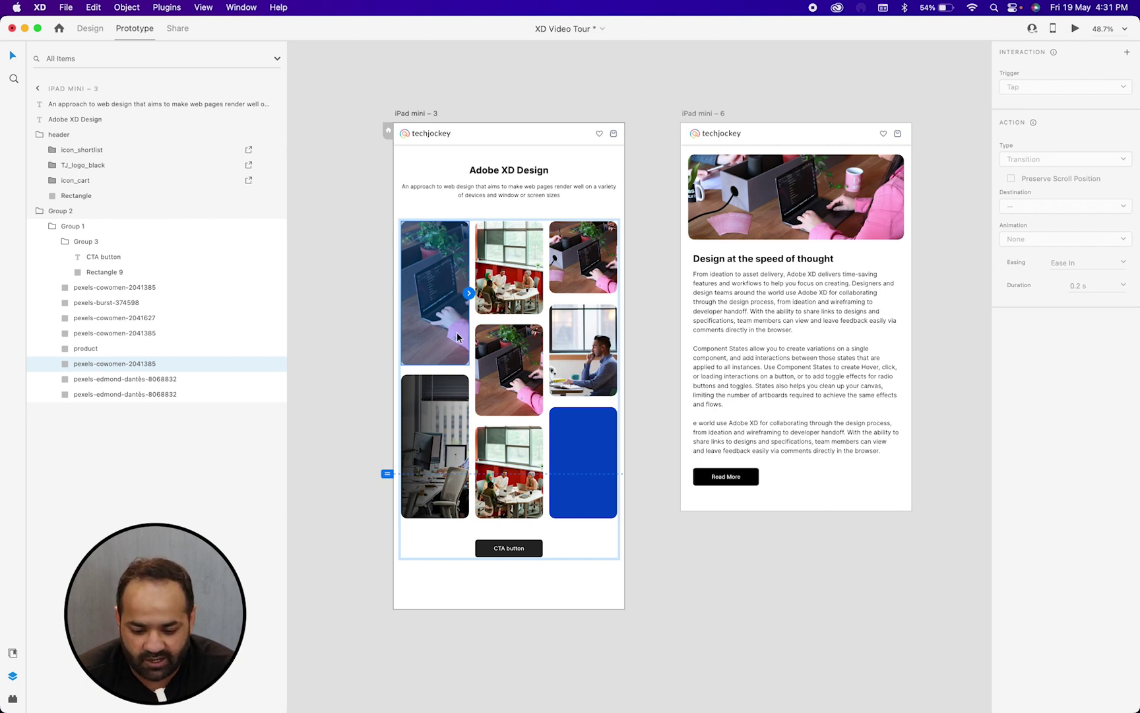
drag(470, 295, 690, 294)
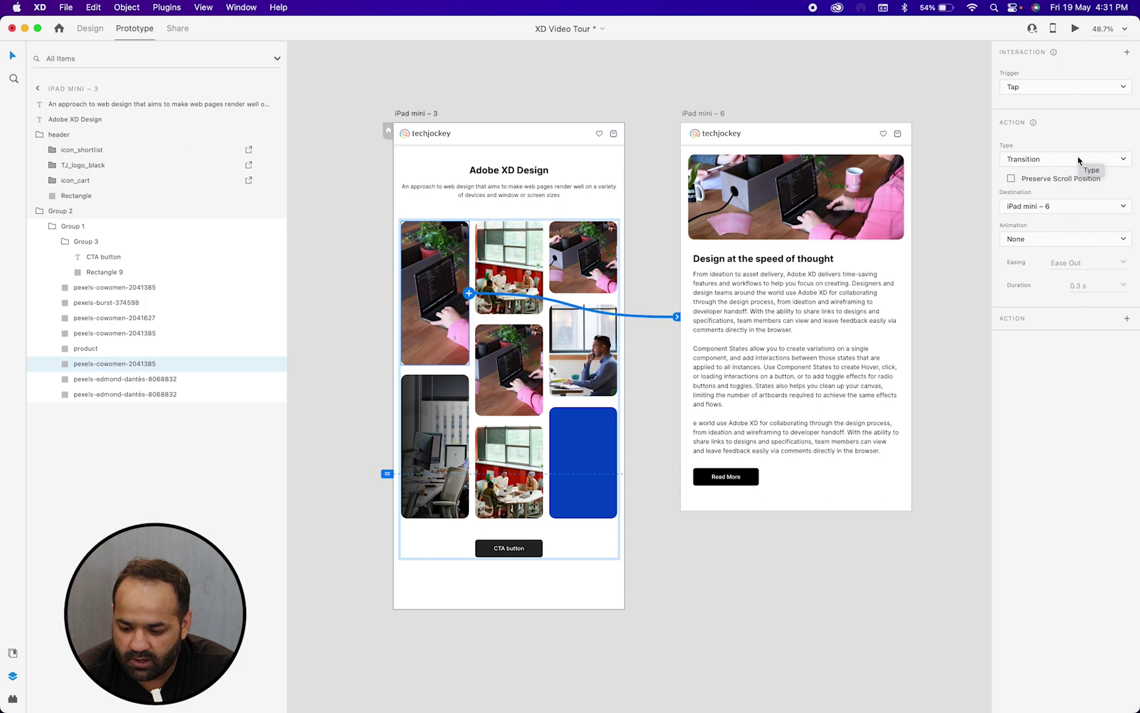
- Set the laptop photo's tap interaction to a Transition to iPad mini – 6 with the Slide Left animation
click(1077, 159)
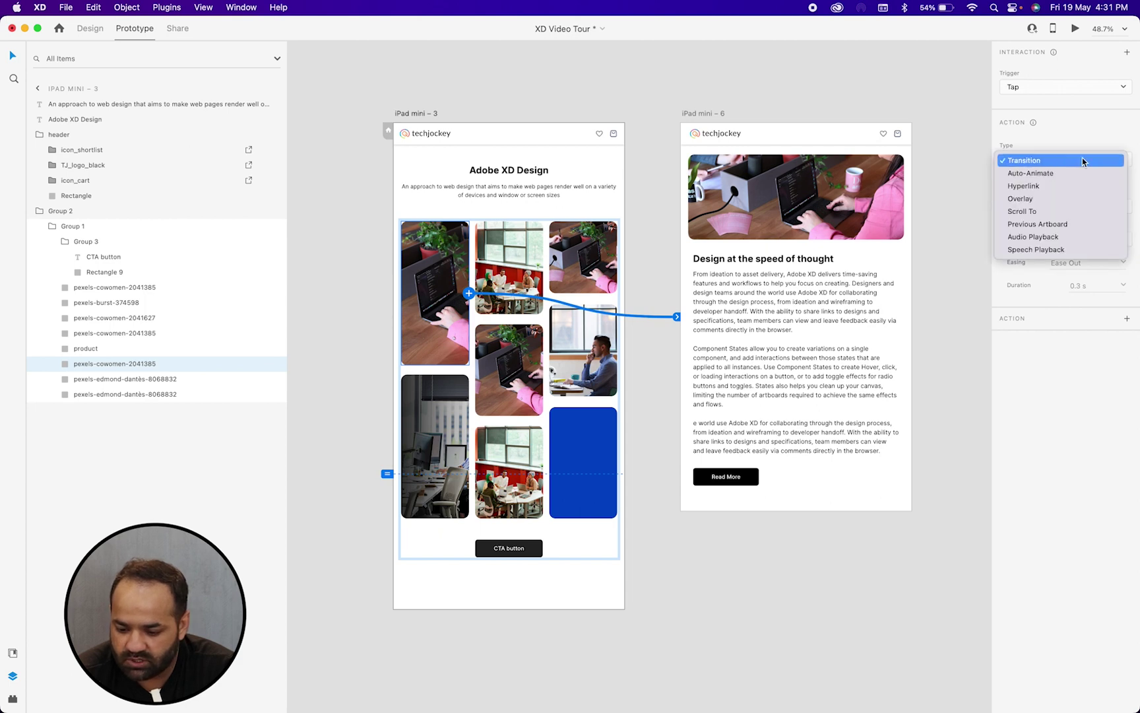
click(1083, 161)
click(1077, 207)
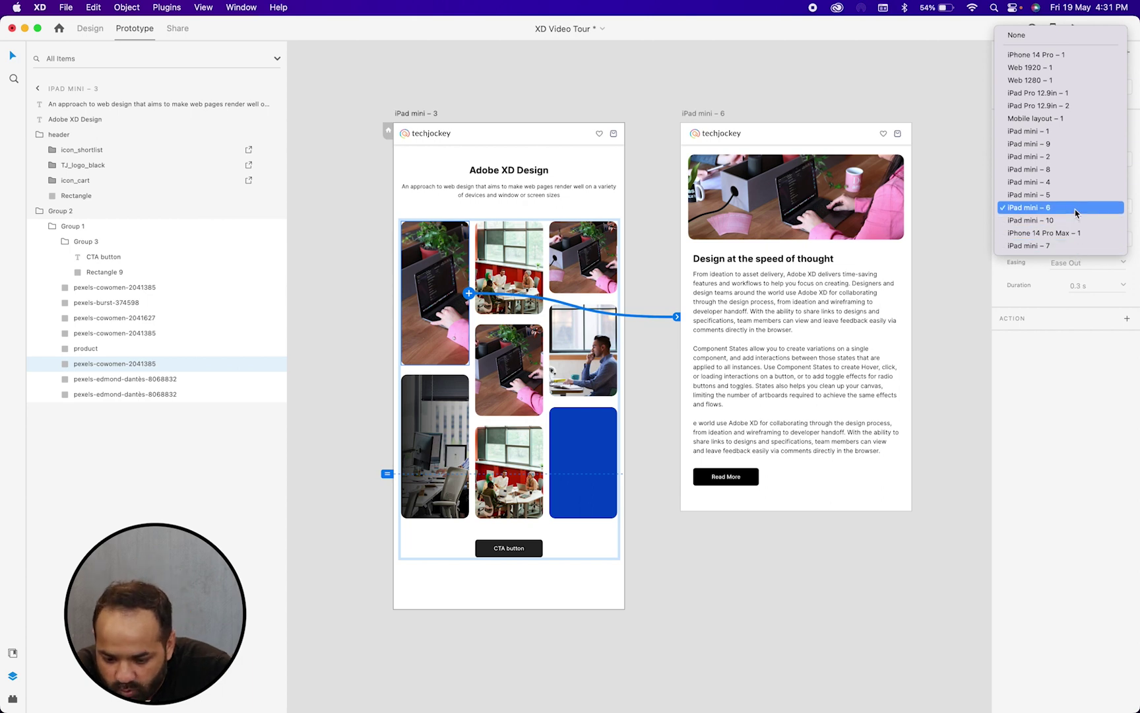
click(1076, 209)
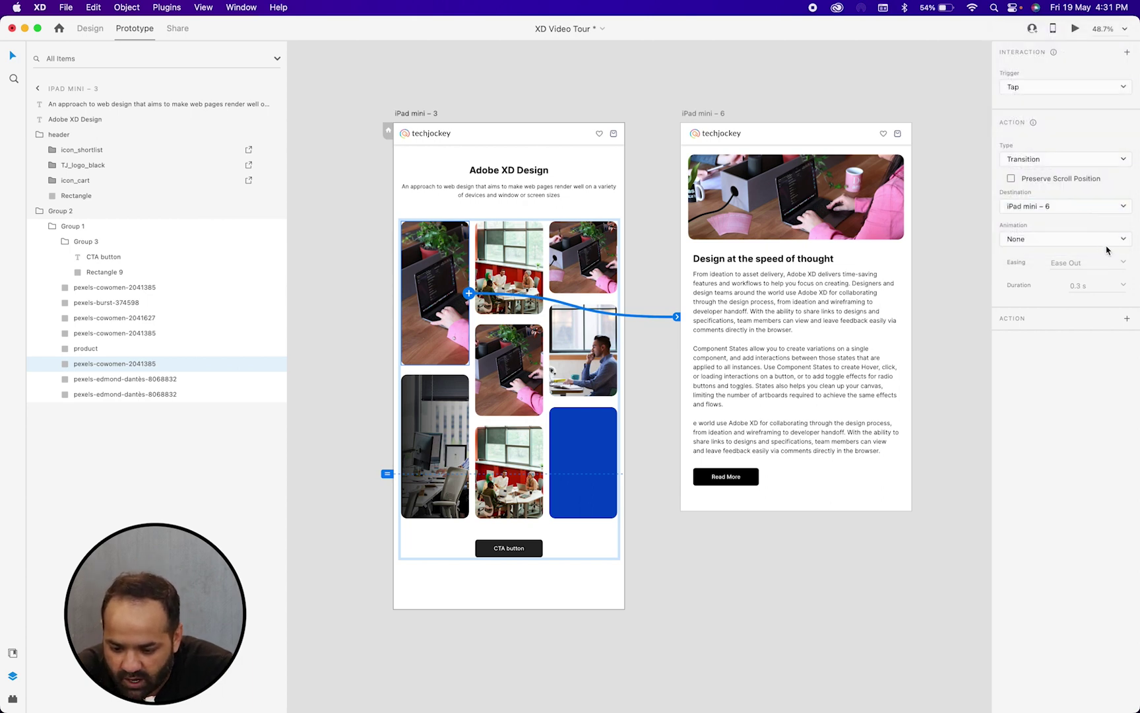
click(1114, 239)
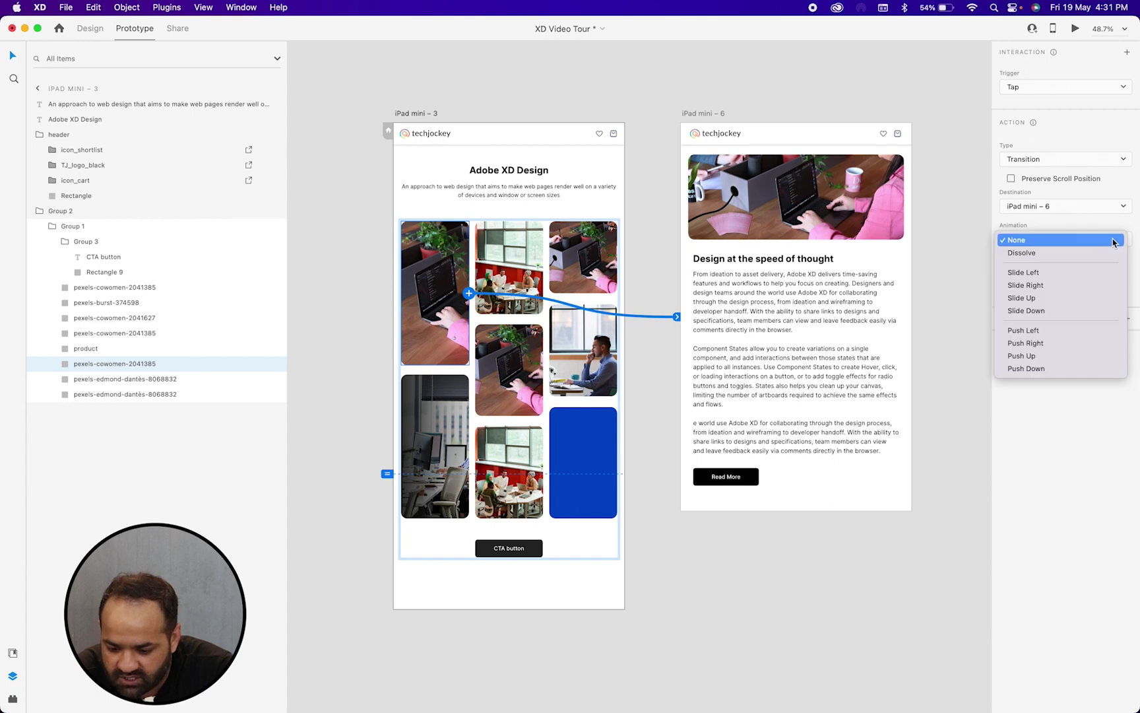
click(1112, 239)
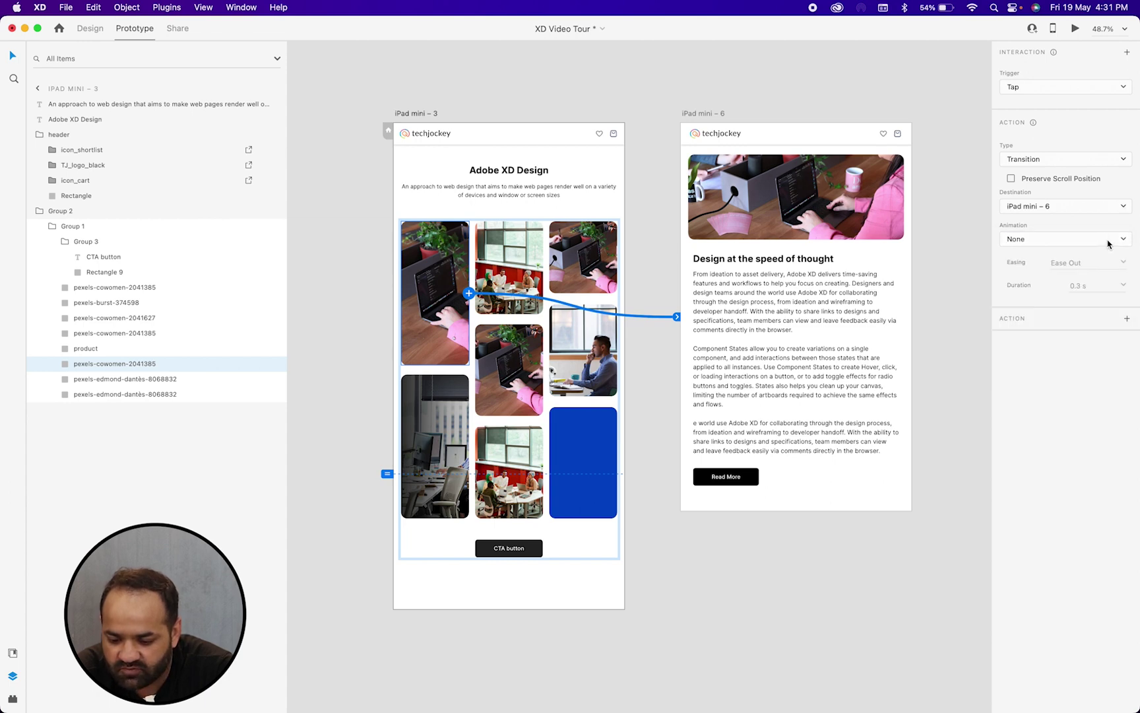
click(1108, 243)
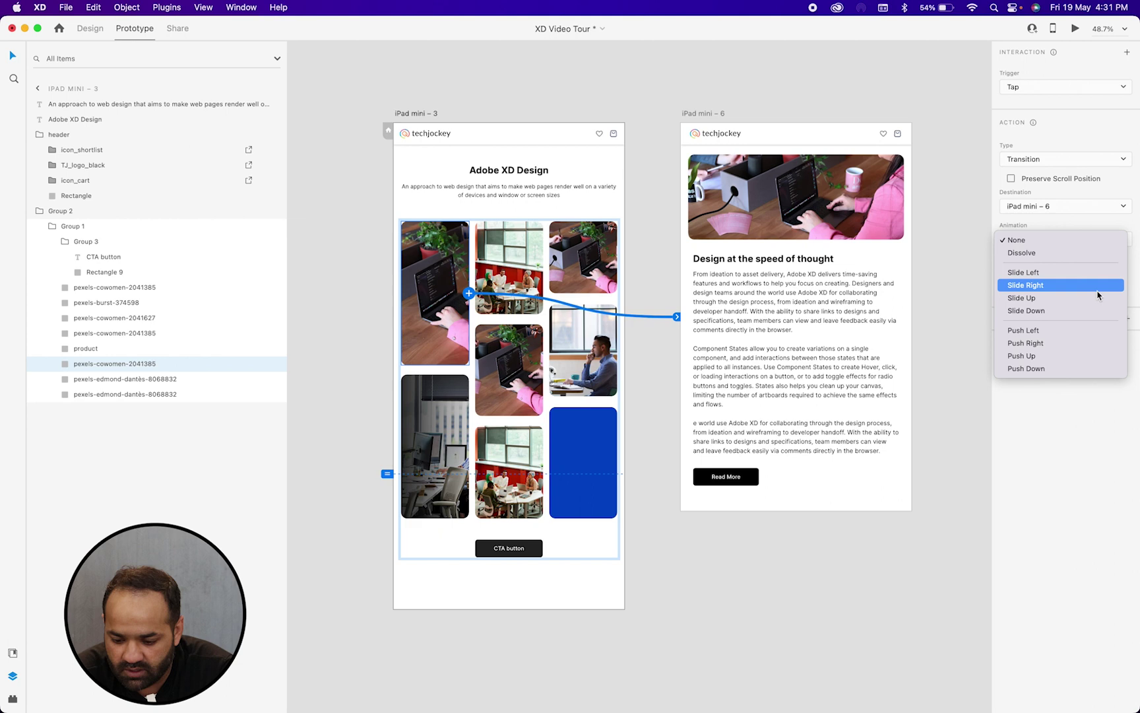
click(1100, 272)
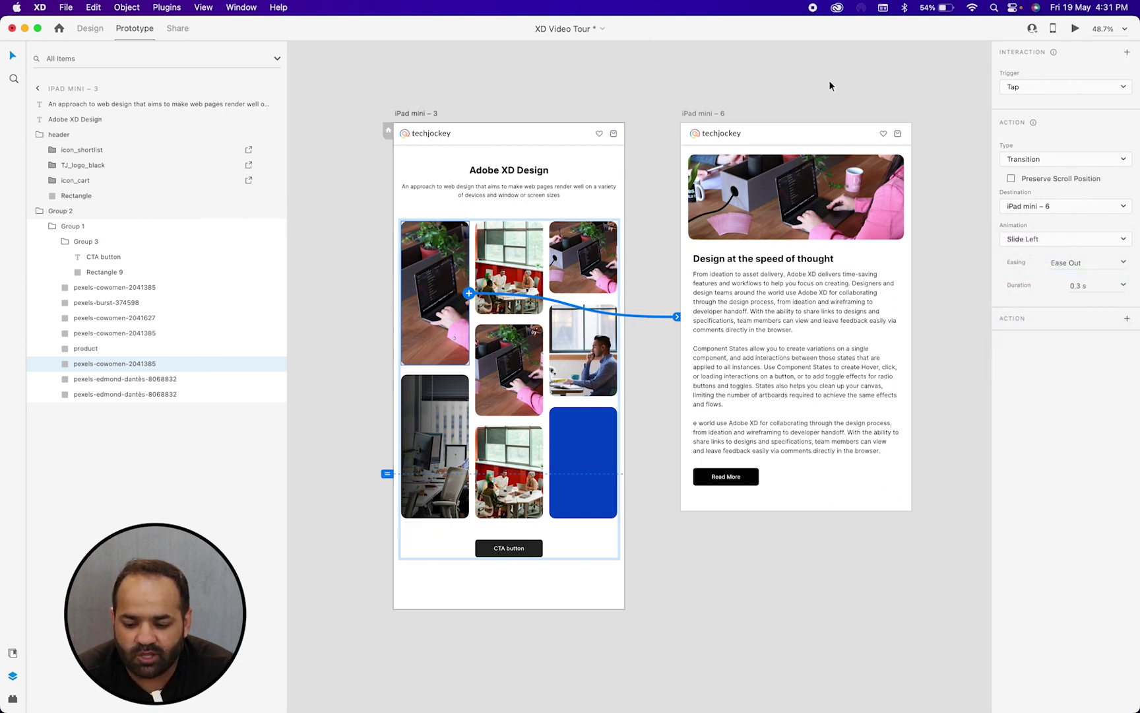
- Preview the prototype, follow the tall laptop photo's link in the first column, and look through the linked article page
click(1076, 29)
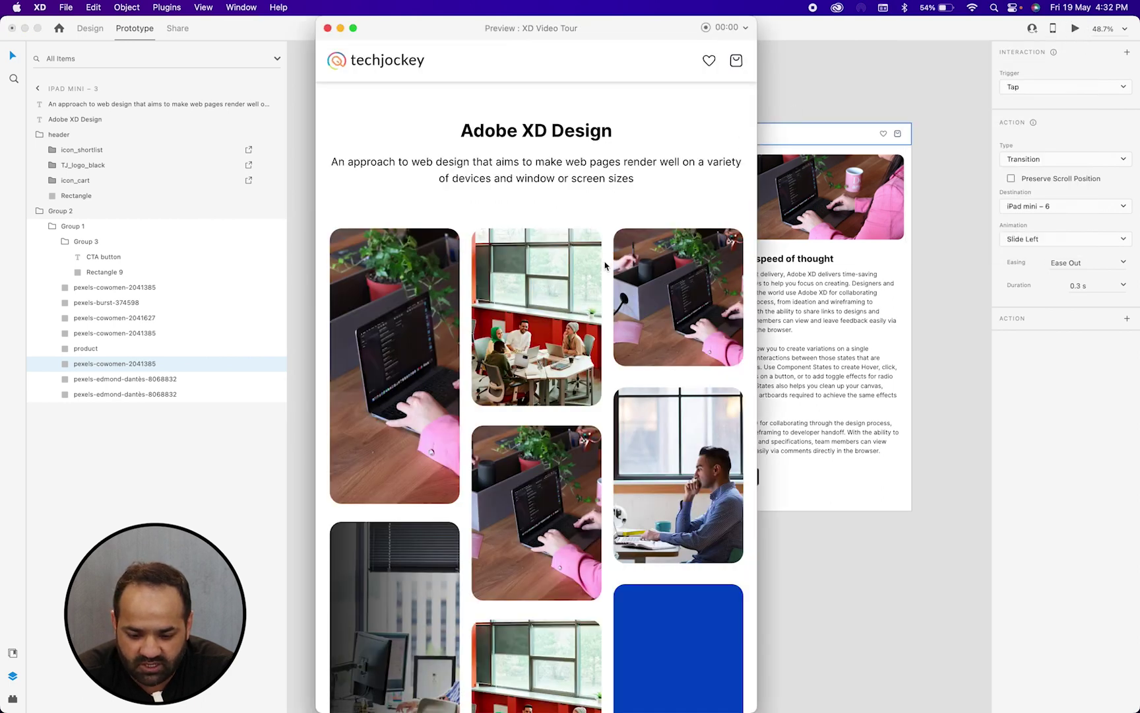
scroll(406, 310, down, 3)
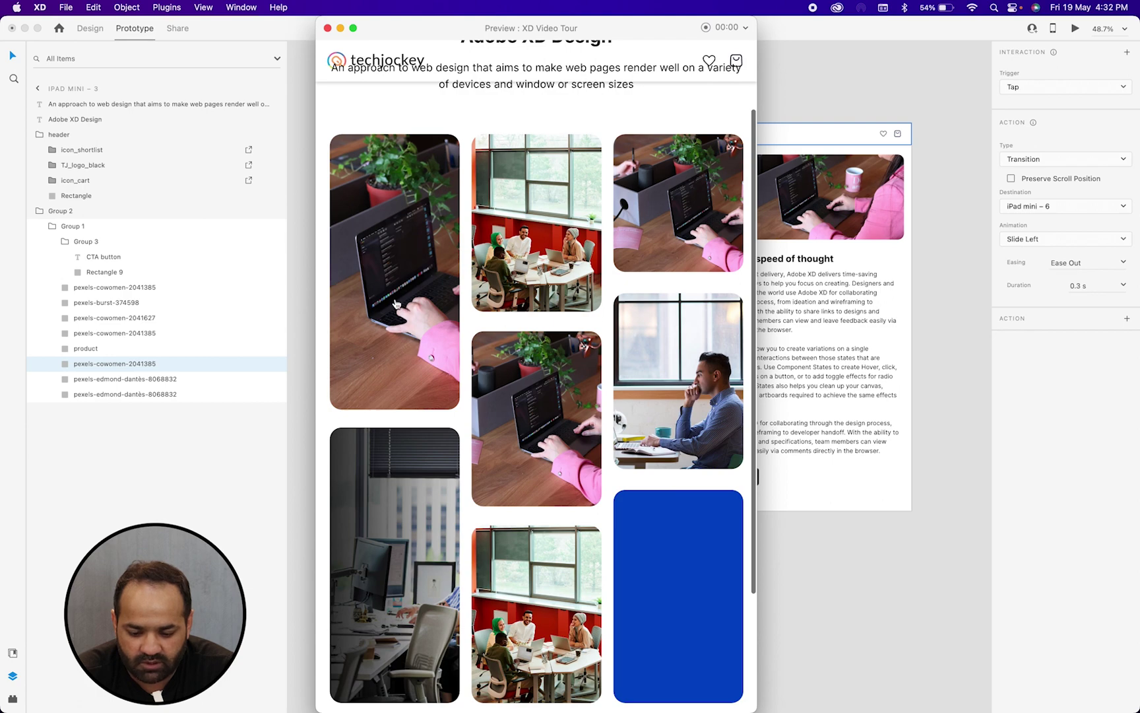
scroll(396, 305, up, 2)
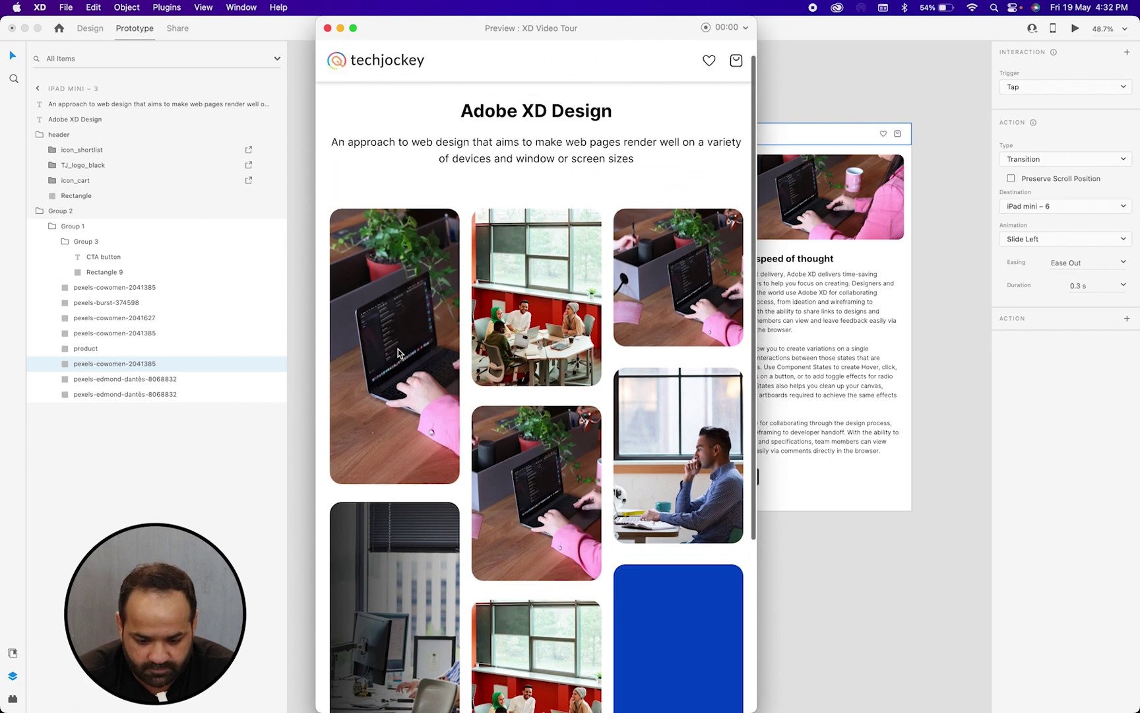
click(398, 350)
scroll(398, 353, down, 3)
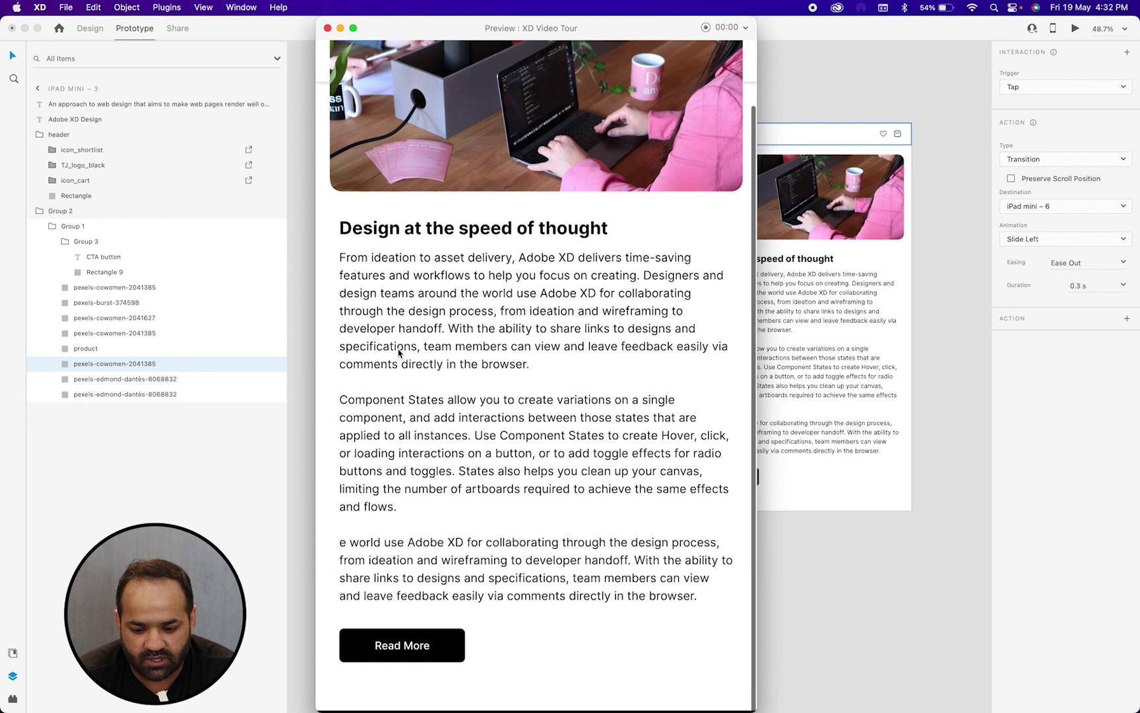
scroll(398, 353, up, 3)
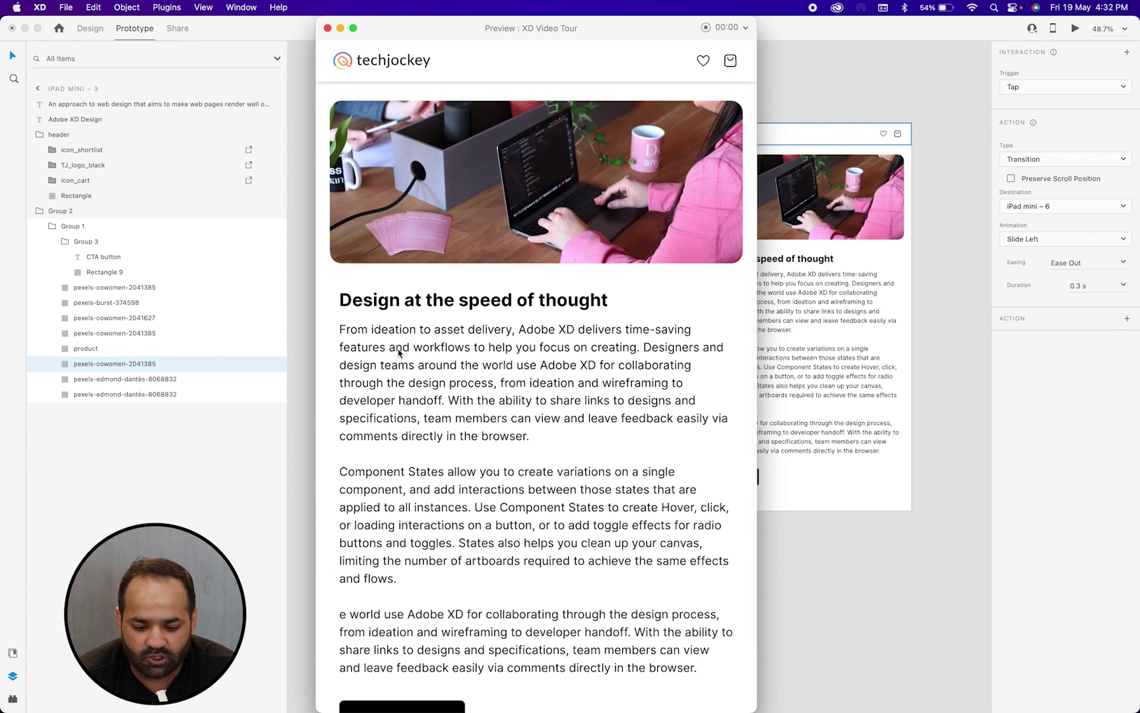
scroll(398, 353, down, 2)
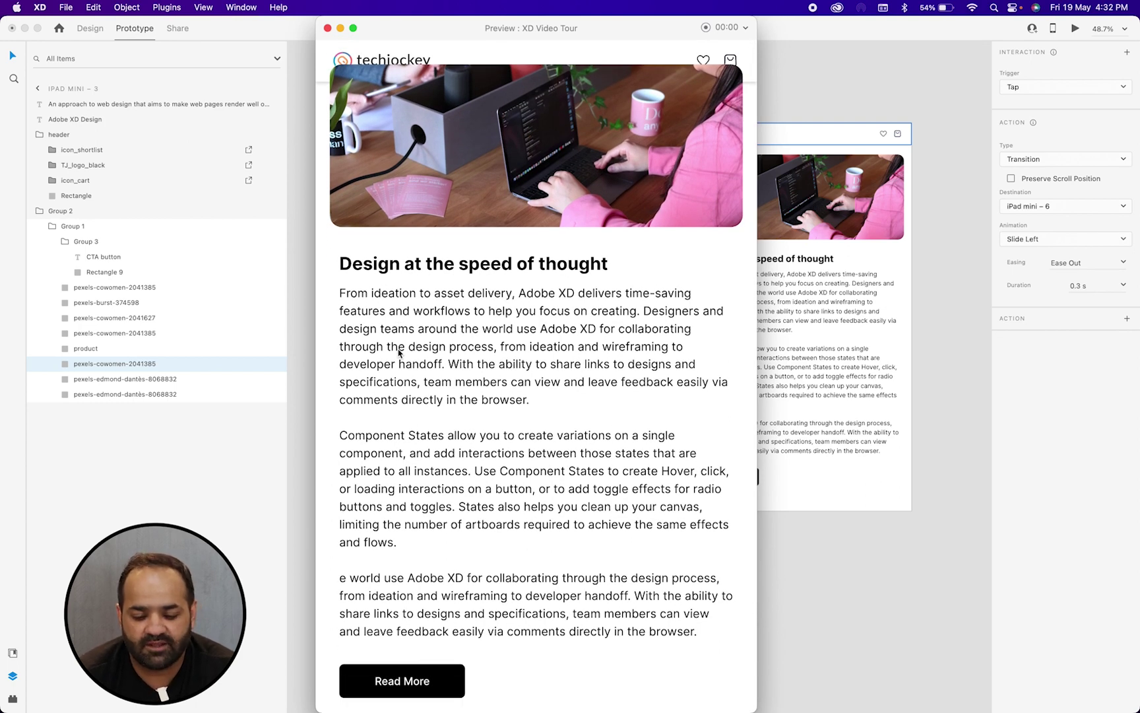
scroll(398, 352, up, 1)
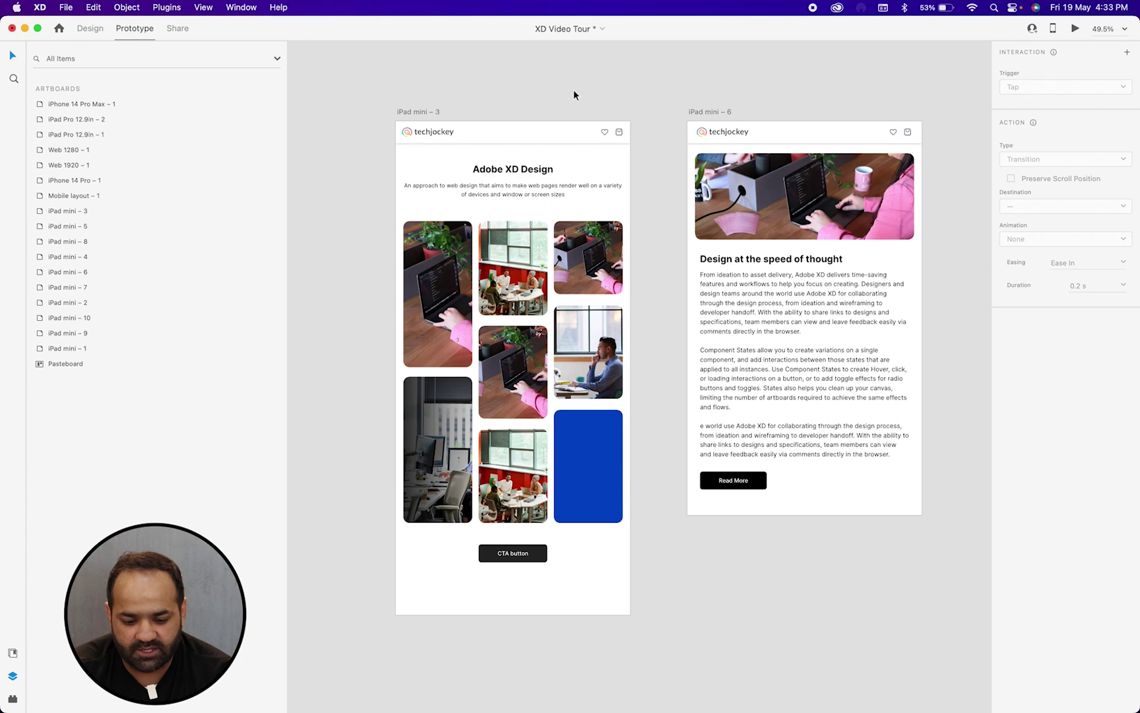
- Switch to Share mode and create a link using the Design Review view setting with access for anyone with the link
click(92, 31)
click(143, 30)
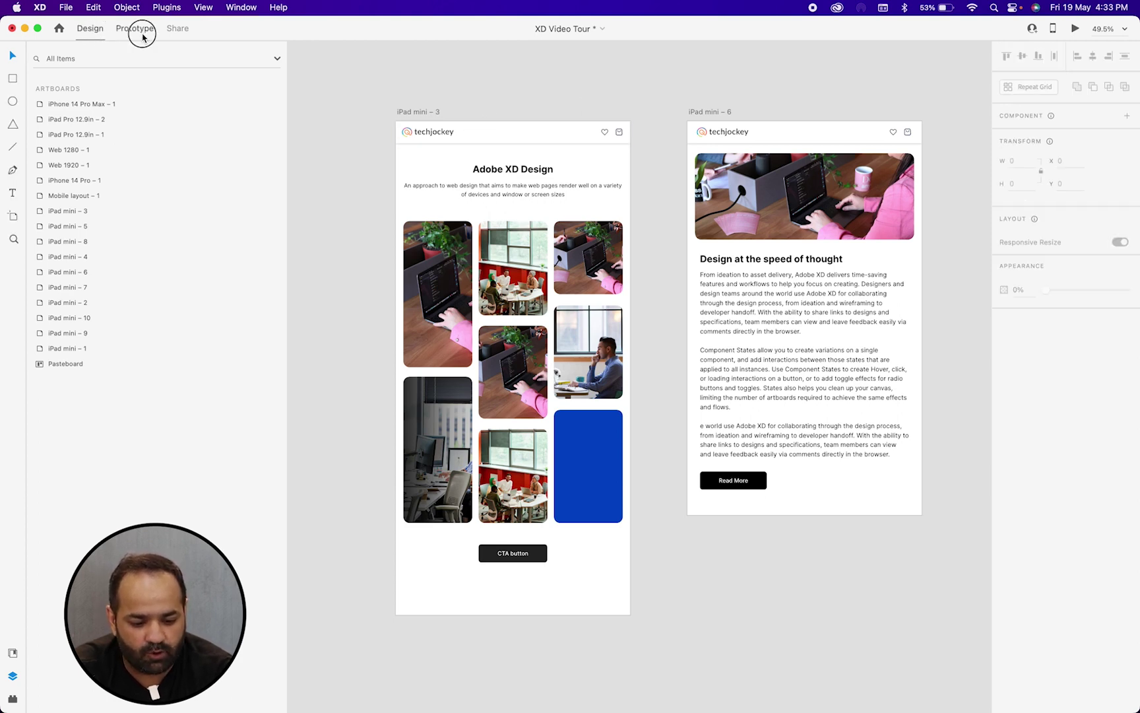
click(178, 29)
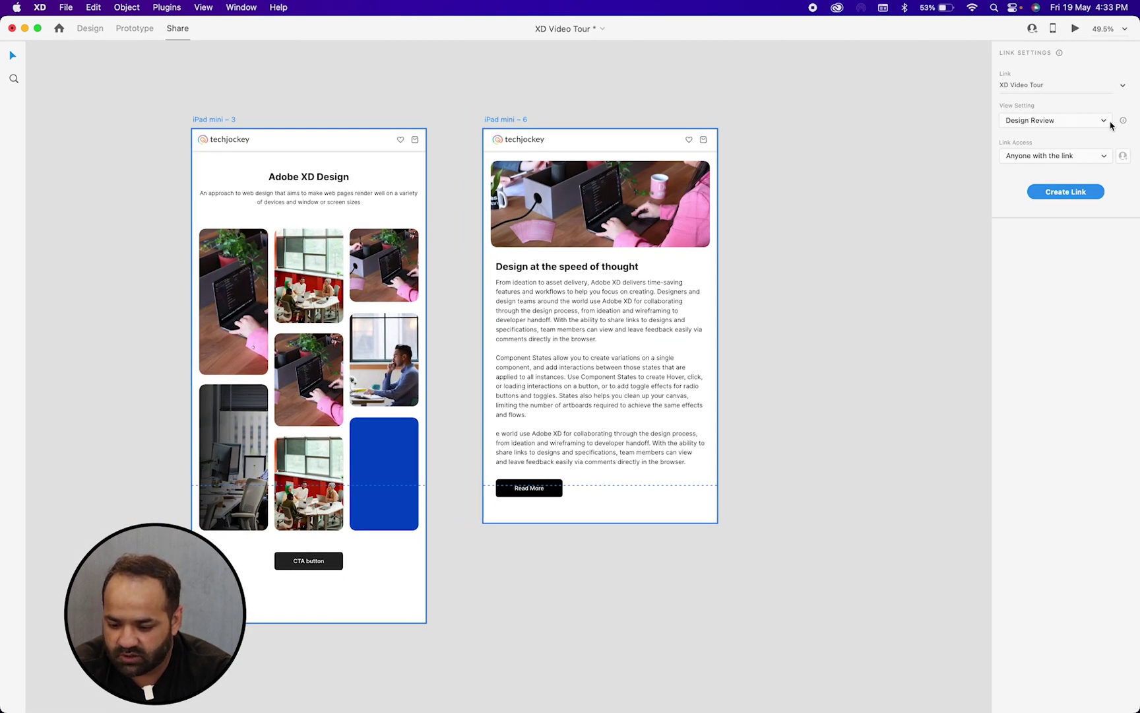
click(1103, 121)
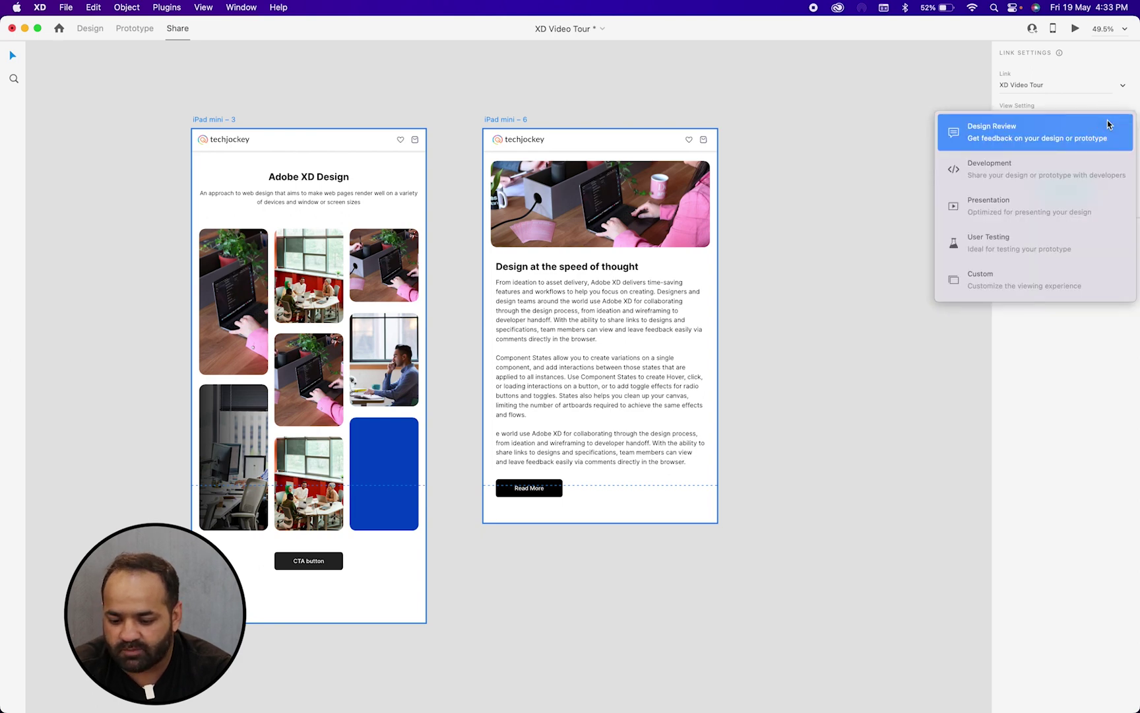
click(1108, 125)
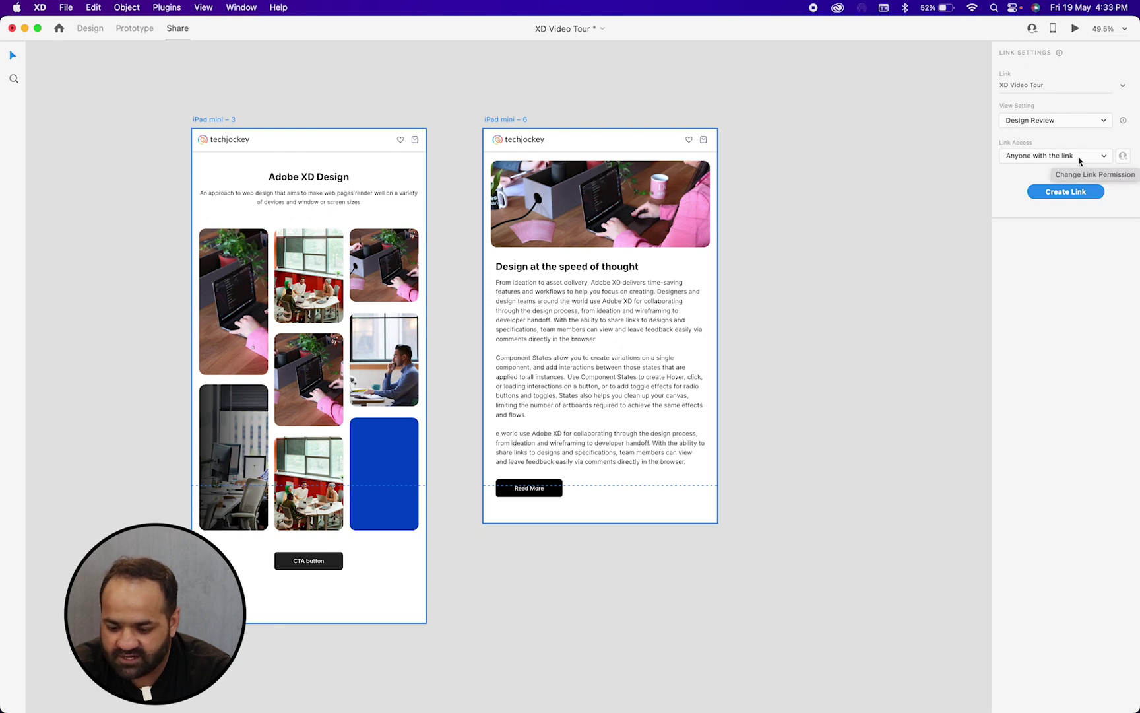
click(1097, 158)
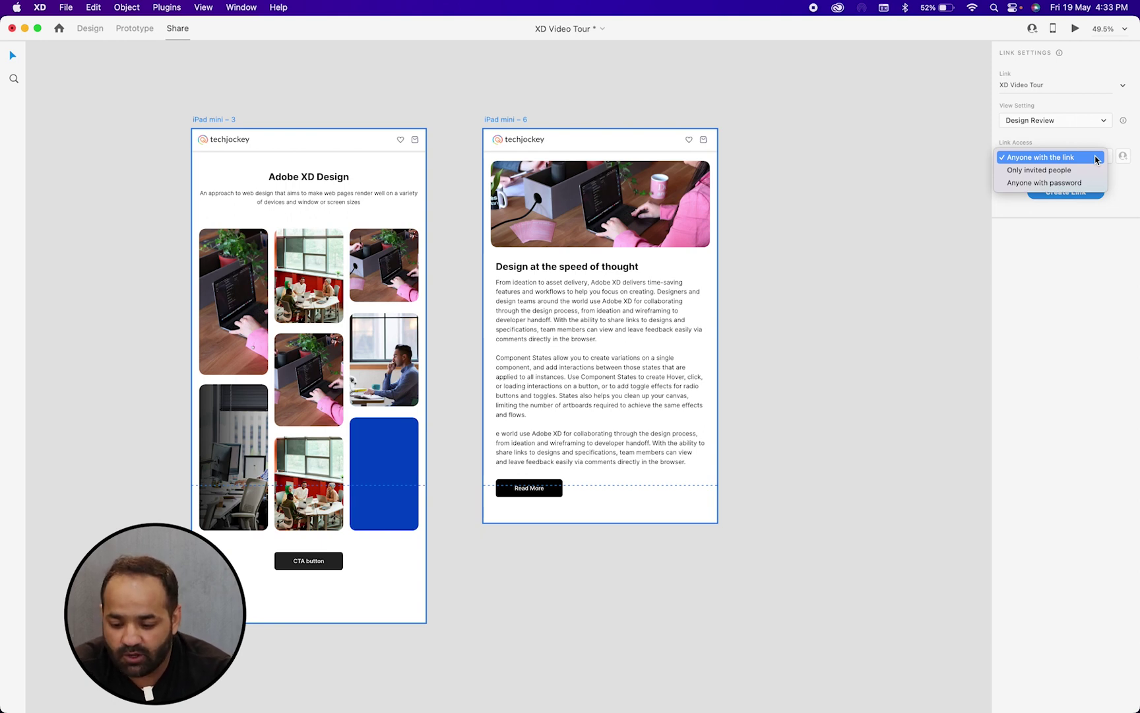
click(1097, 158)
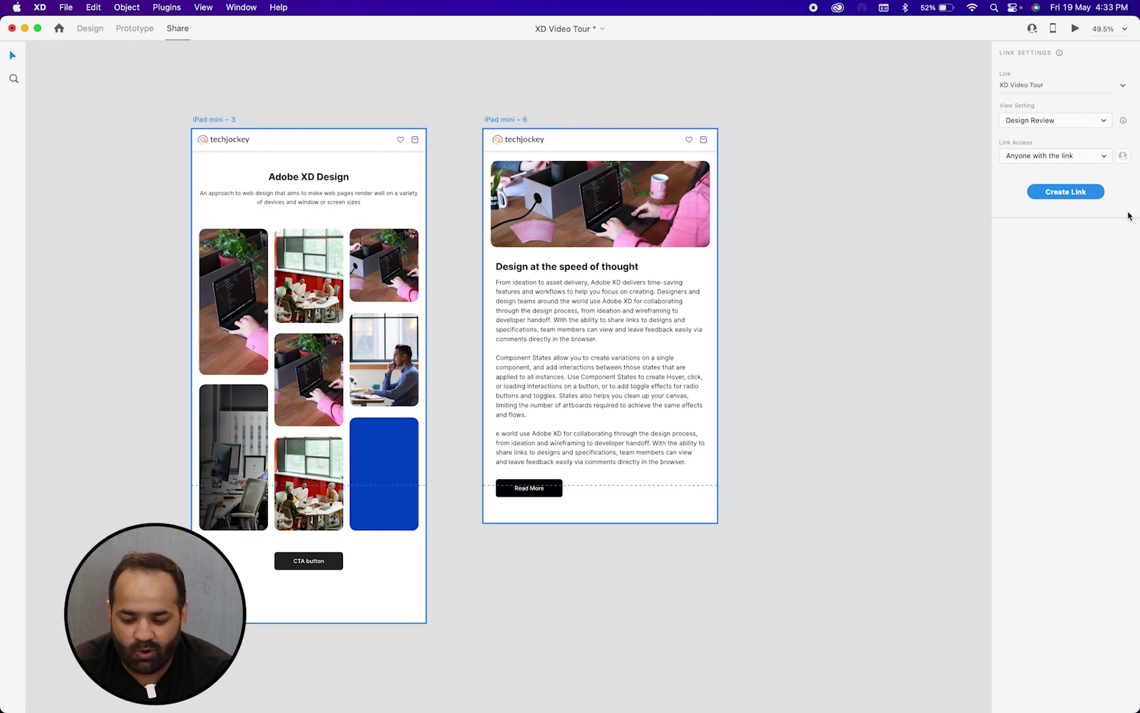
click(1080, 198)
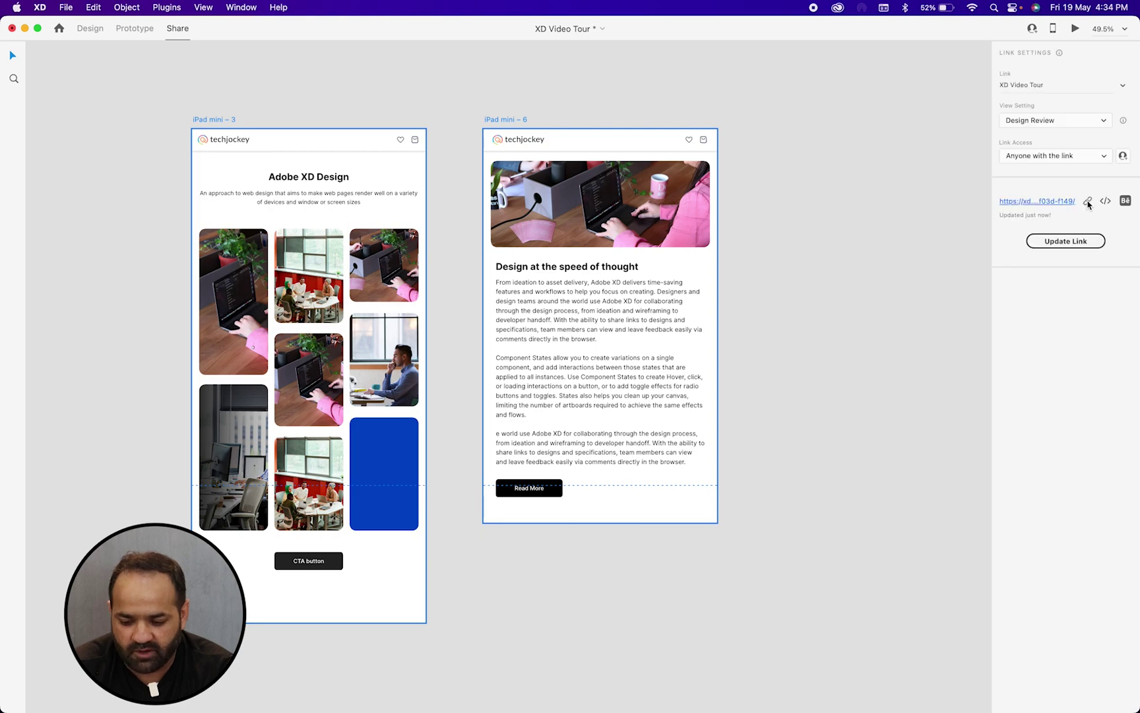
- Copy the share link, open the shared prototype in the browser, and test the tall laptop photo's link
click(1088, 202)
click(1037, 200)
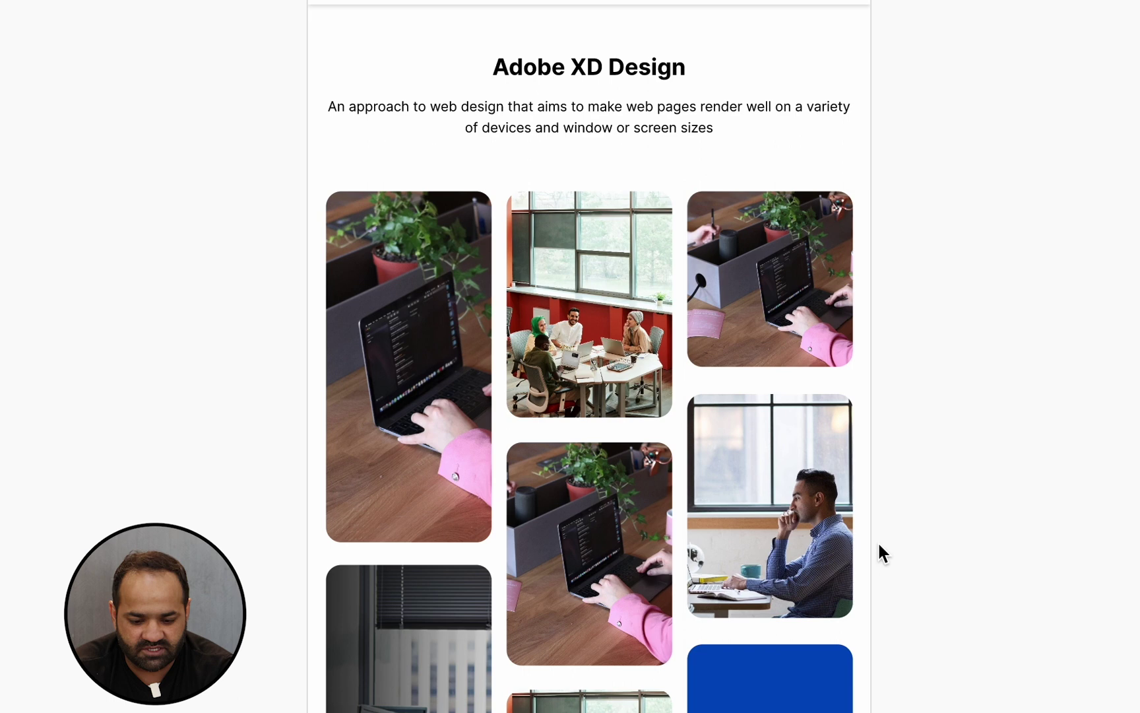
scroll(758, 539, down, 4)
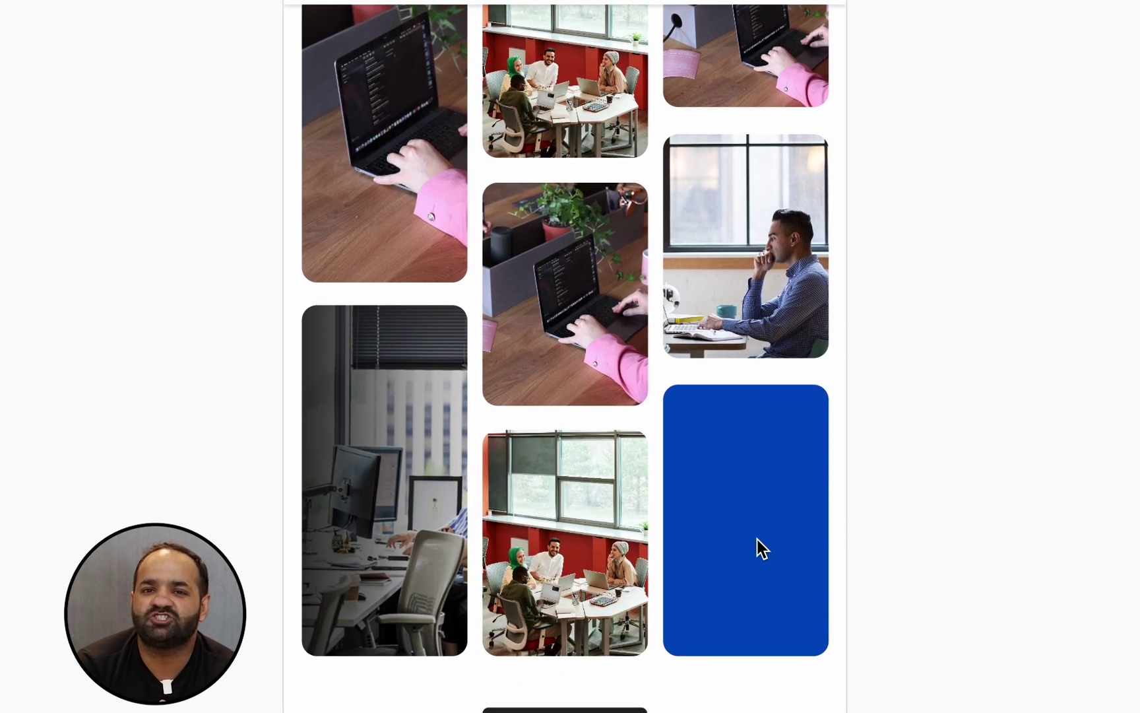
scroll(762, 548, up, 4)
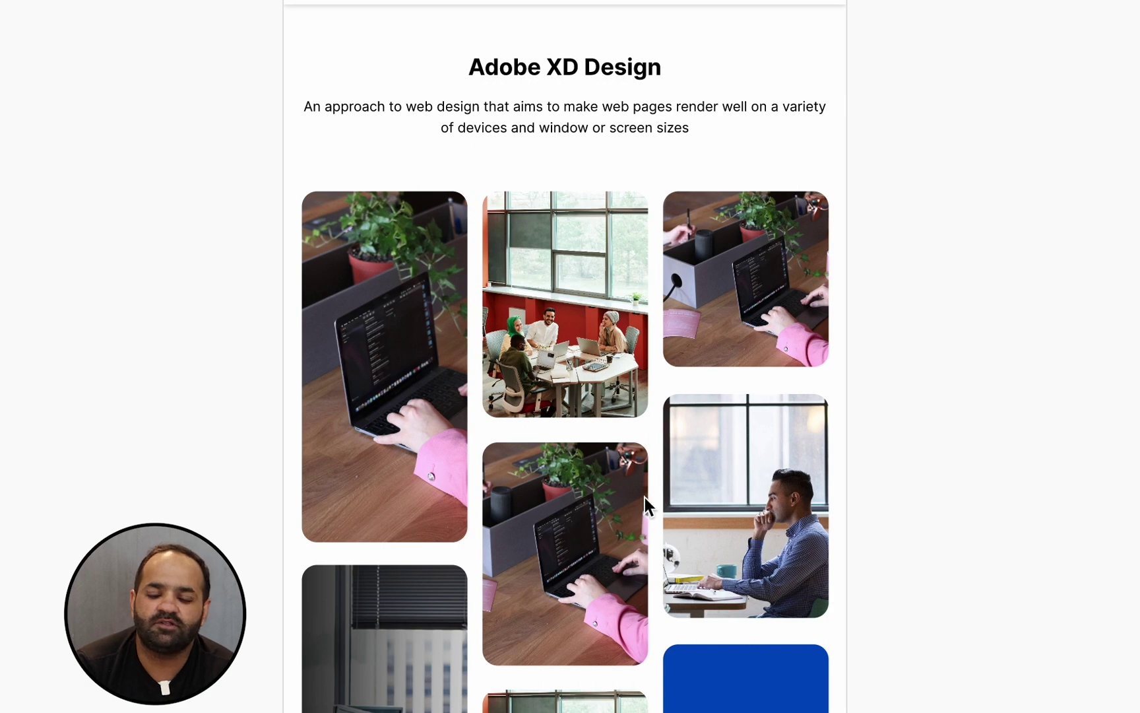
click(439, 436)
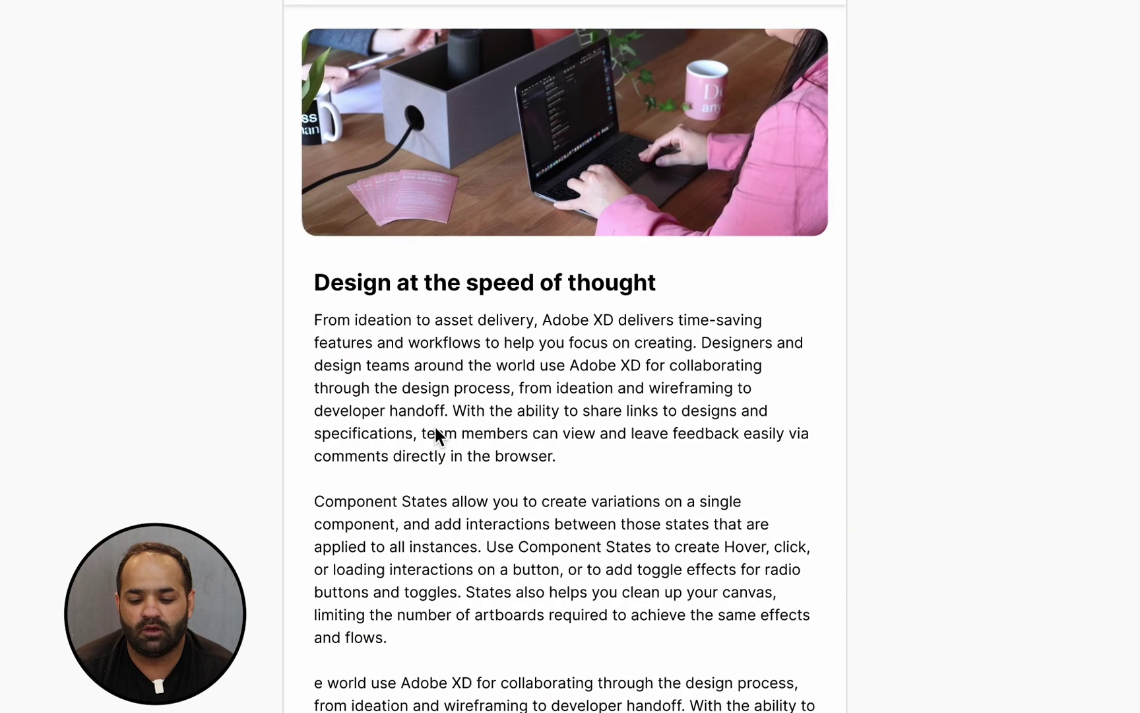